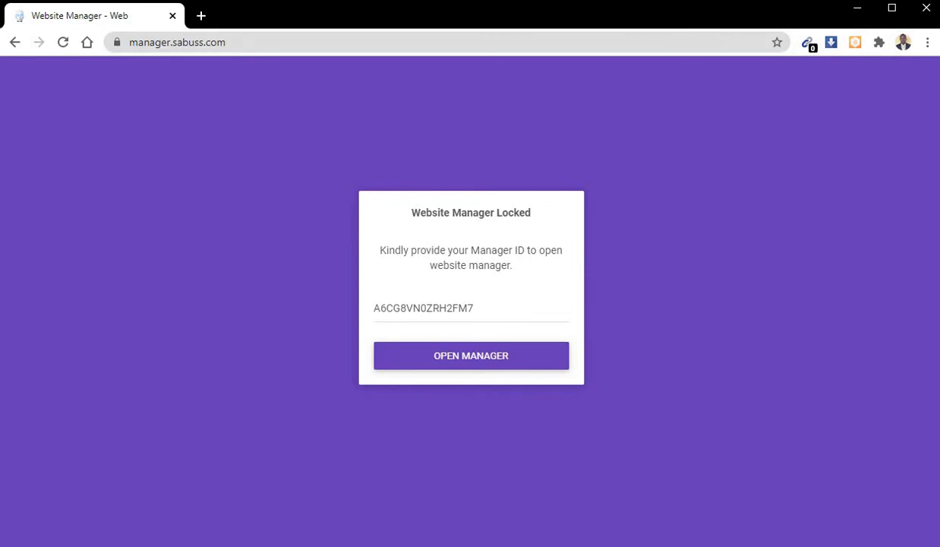
# - Reload the manager.sabuss.com login page and open the website manager with the prefilled Manager ID
pyautogui.hotkey('ctrl', 'l')
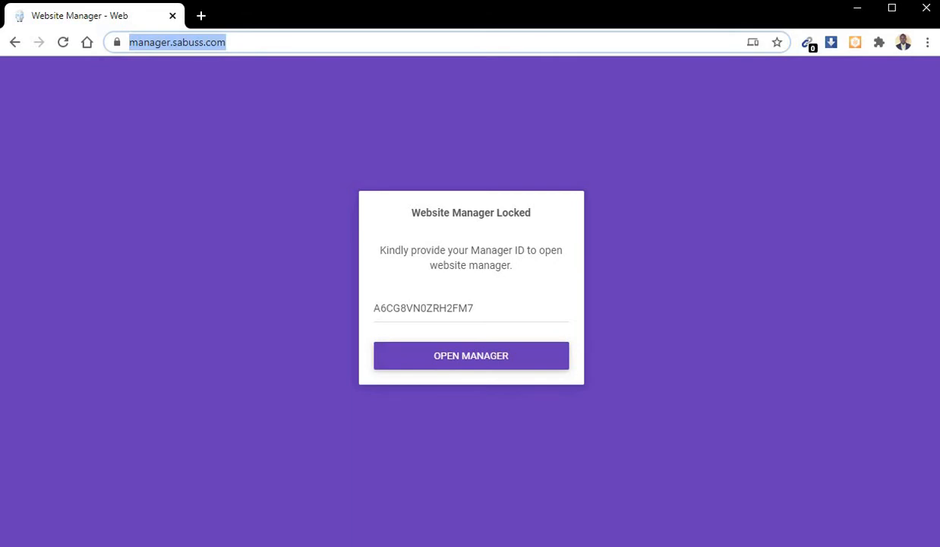
pyautogui.press('Return')
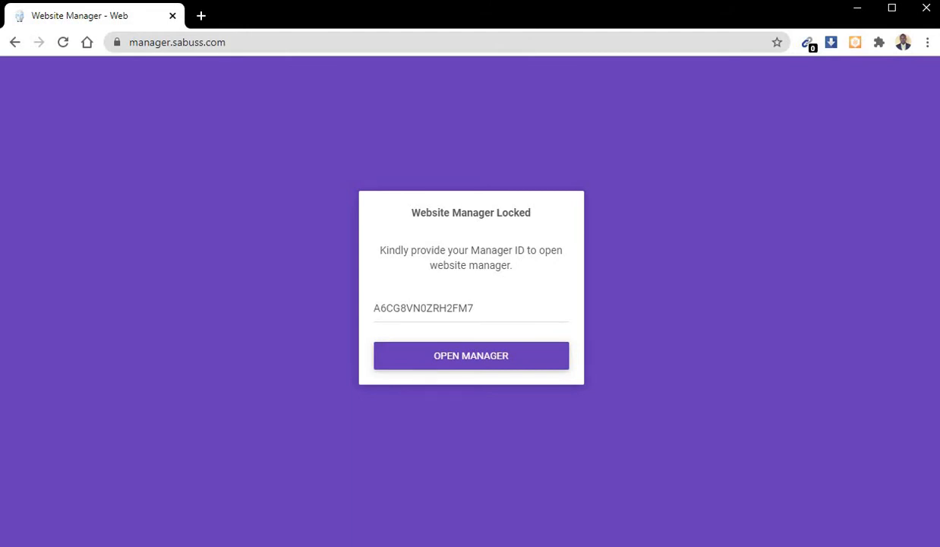
pyautogui.press('Return')
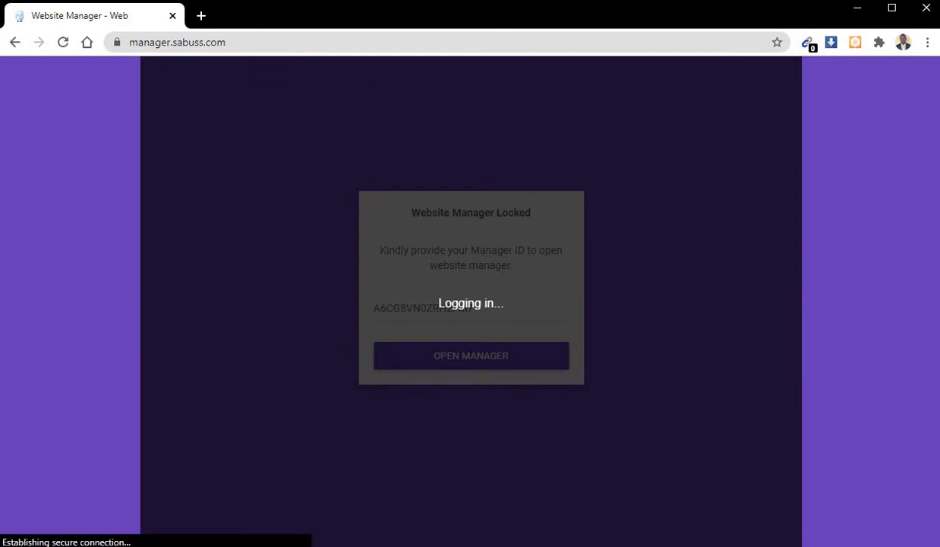
pyautogui.press('Return')
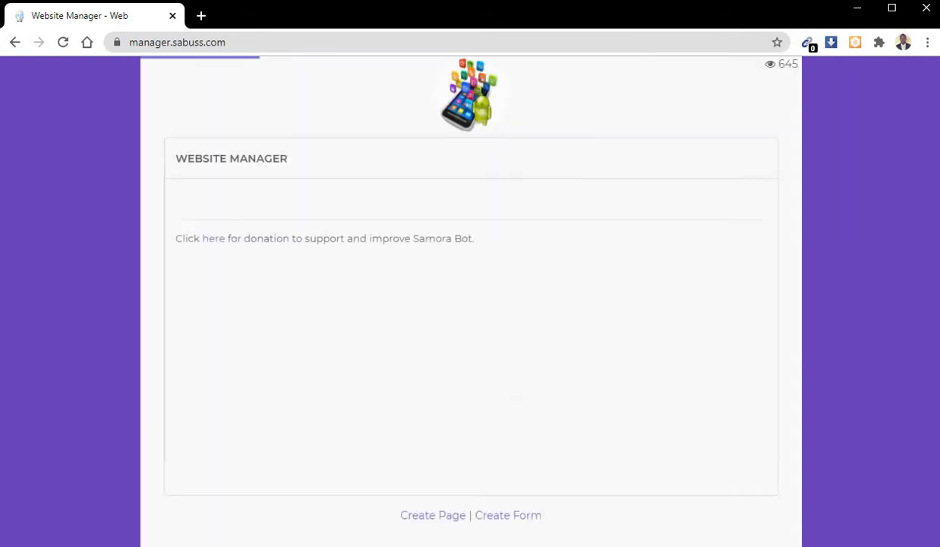
# - Open the website's general settings, review the sections and highlight the Manager ID under Website Info
pyautogui.click(760, 156)
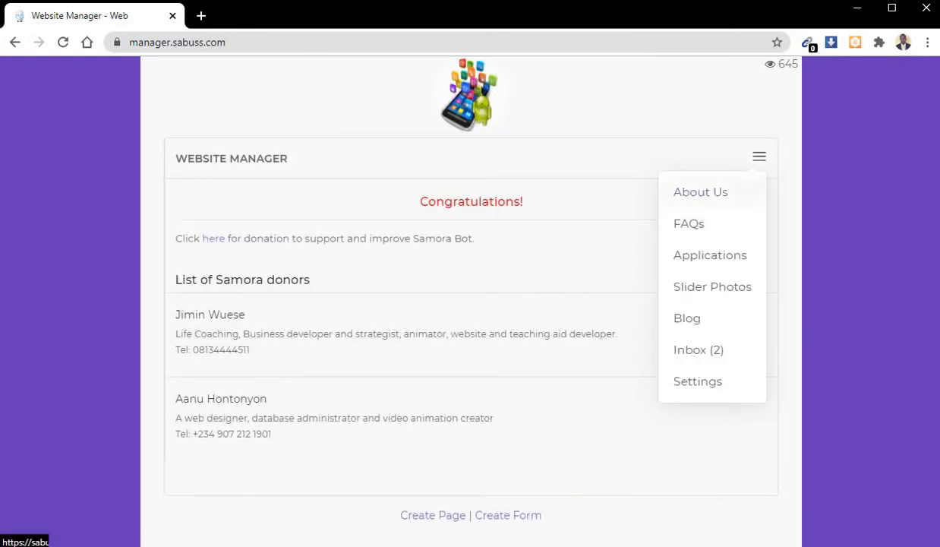
pyautogui.click(697, 381)
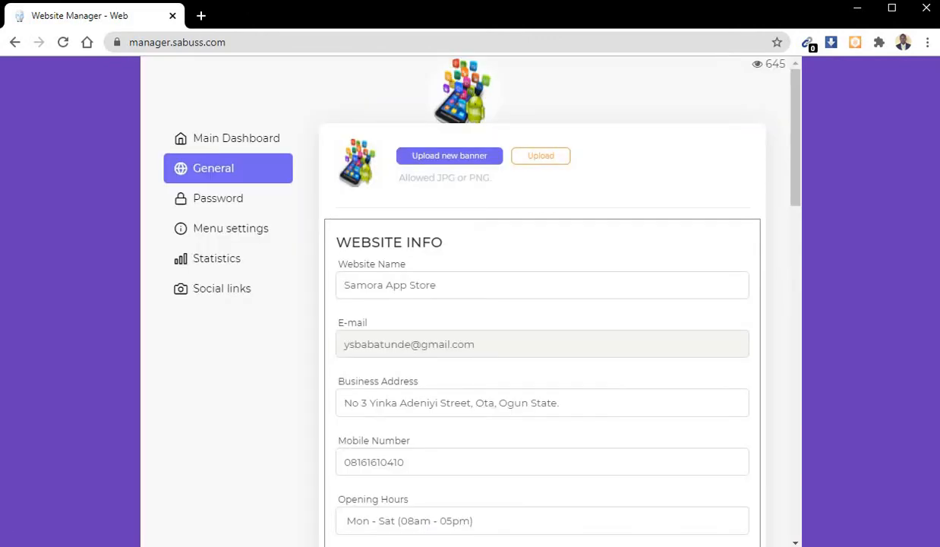
pyautogui.scroll(-13, 542, 304)
pyautogui.scroll(2, 542, 304)
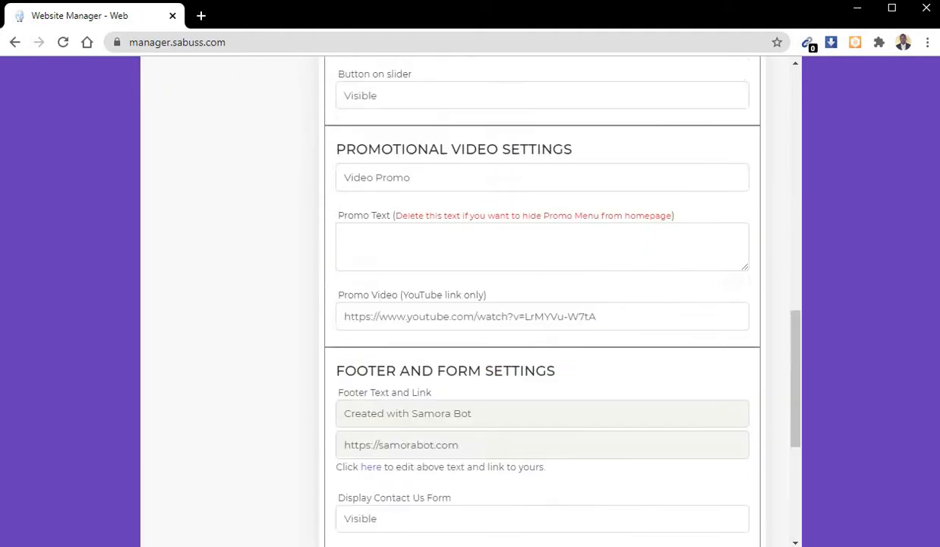
pyautogui.scroll(9, 542, 303)
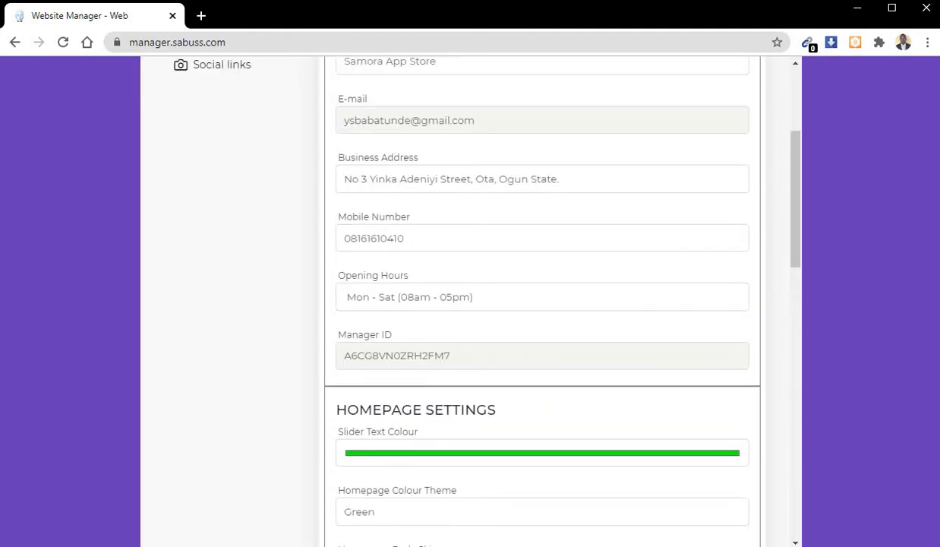
pyautogui.doubleClick(397, 355)
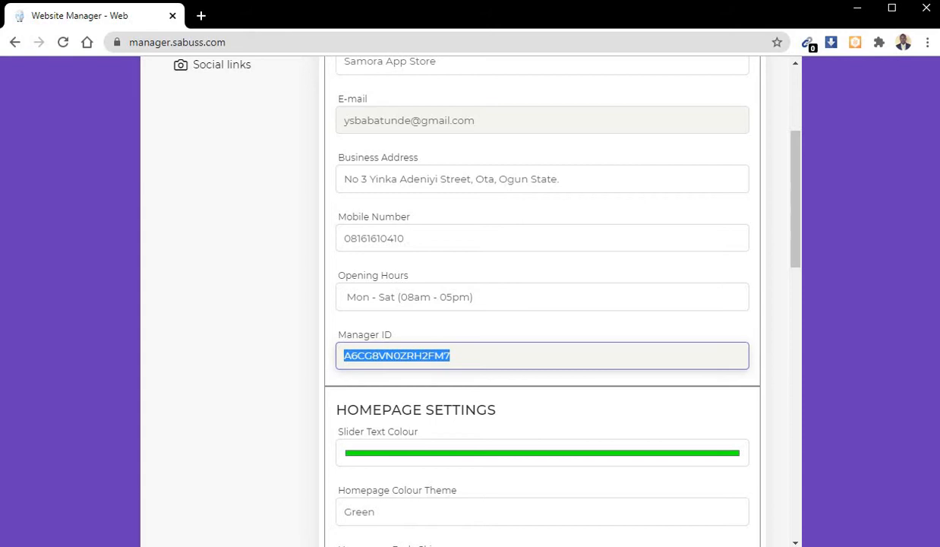
pyautogui.scroll(3, 368, 325)
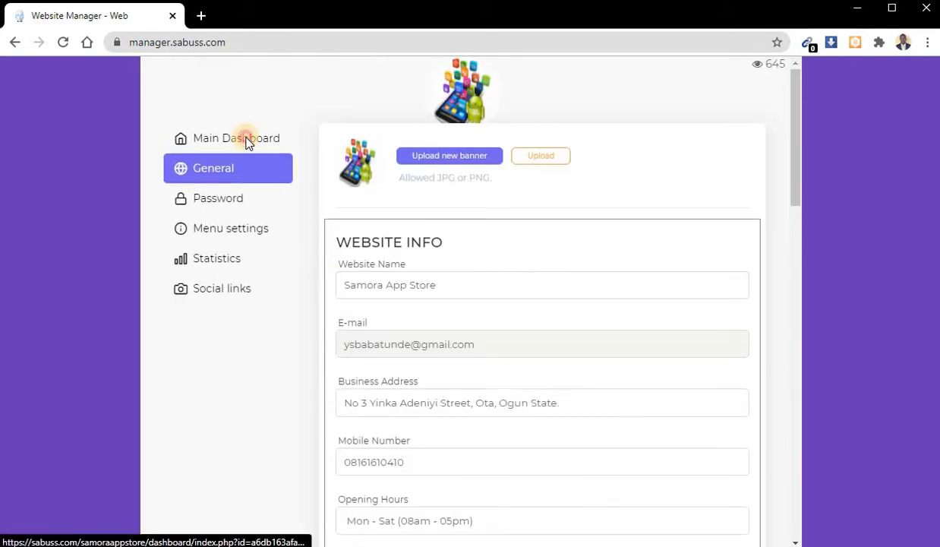
# - Return to the main dashboard and open the forms list for creating a form
pyautogui.click(245, 143)
pyautogui.click(592, 180)
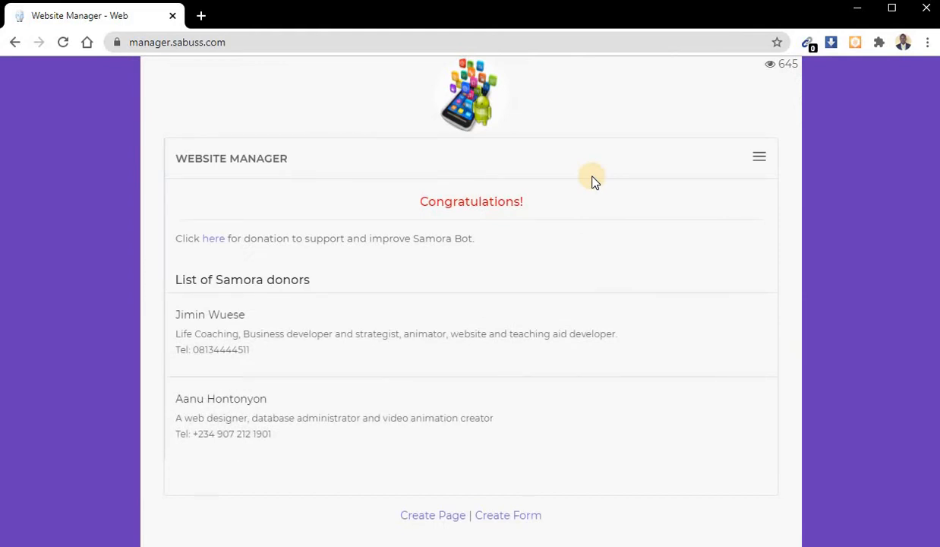
pyautogui.click(501, 516)
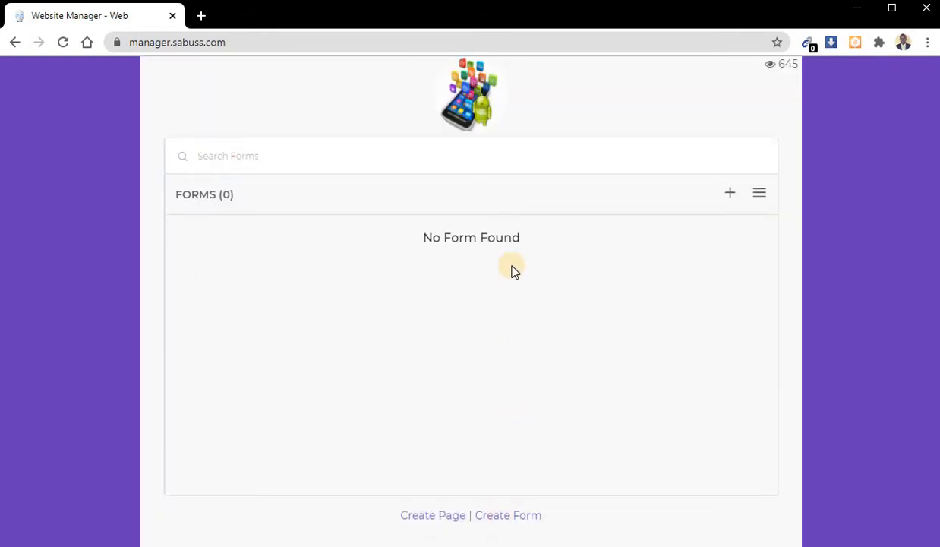
# - Add and save a form titled "Student Registration" with the description "Fill in the form and you will be enrolled."
pyautogui.click(729, 196)
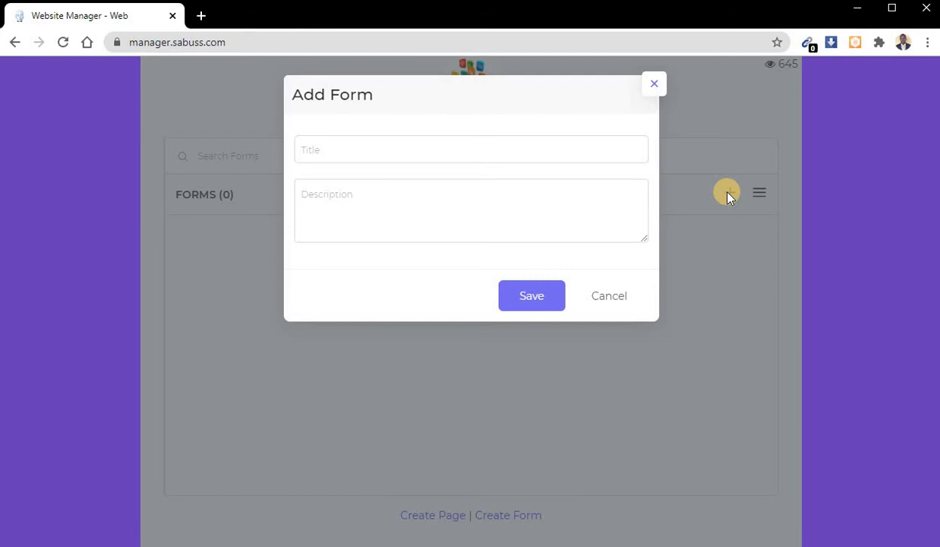
pyautogui.click(536, 155)
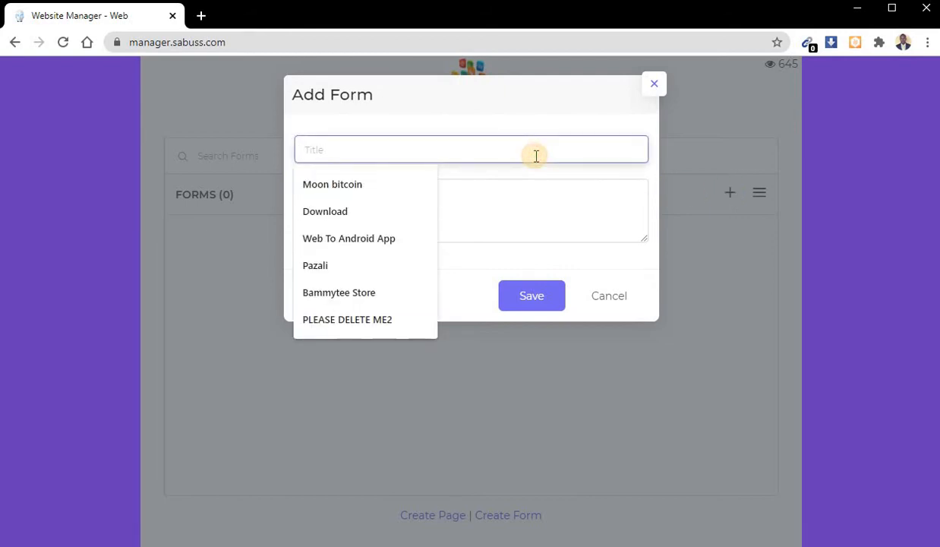
pyautogui.write('Student R')
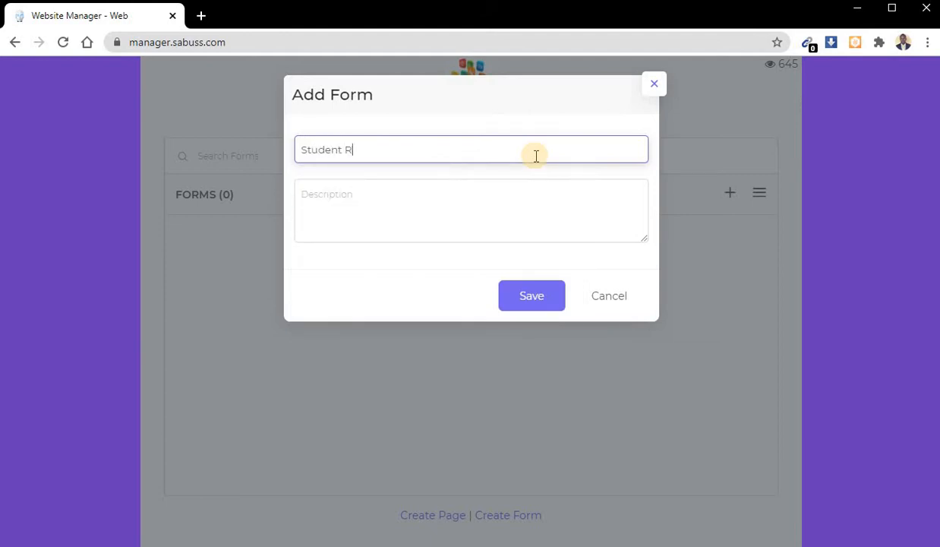
pyautogui.write('egistration')
pyautogui.press('Tab')
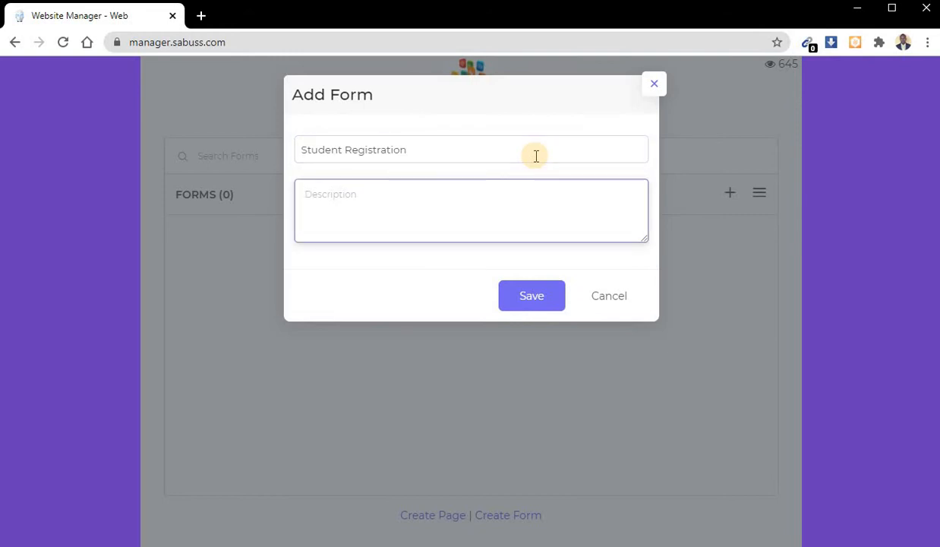
pyautogui.write('Fill in the form and you will be ')
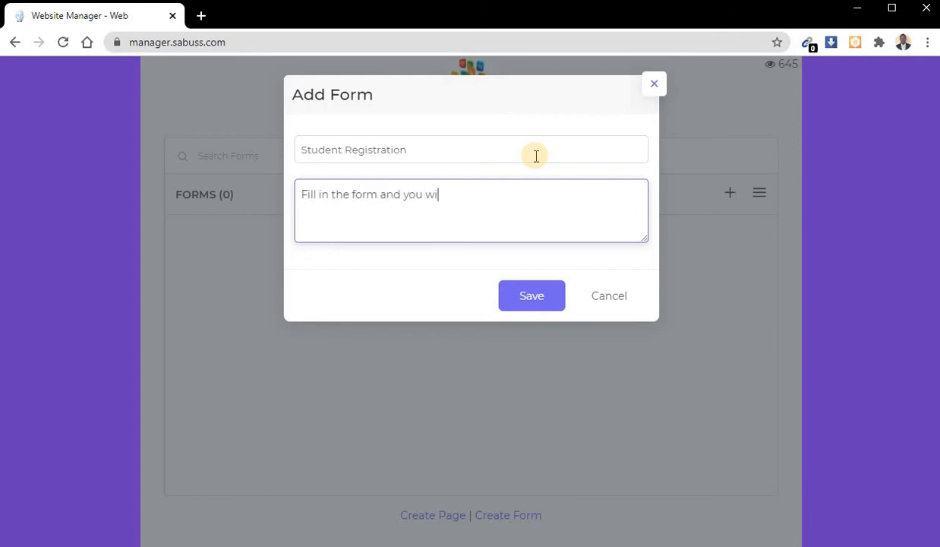
pyautogui.write('enrolled.')
pyautogui.click(532, 296)
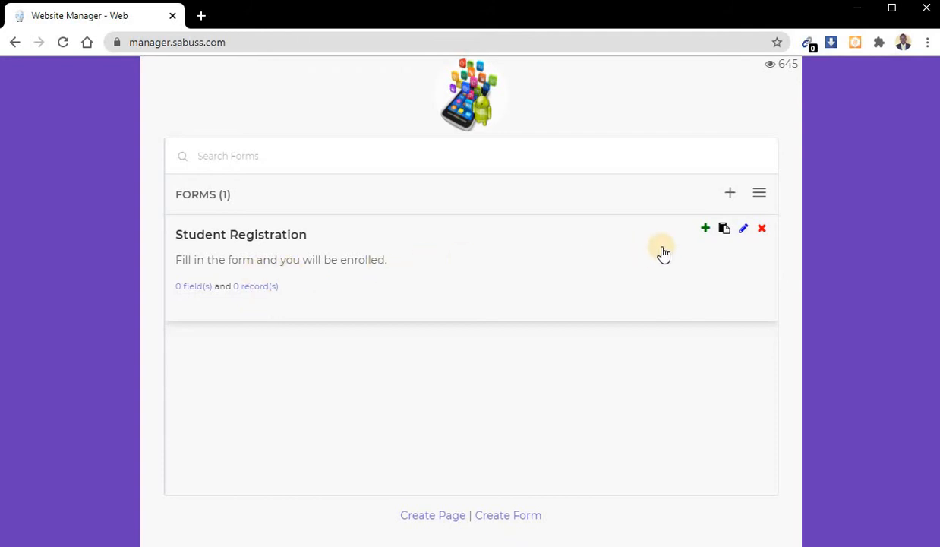
# - Preview the Student Registration form through its form link, then close the preview and the link dialog
pyautogui.click(723, 230)
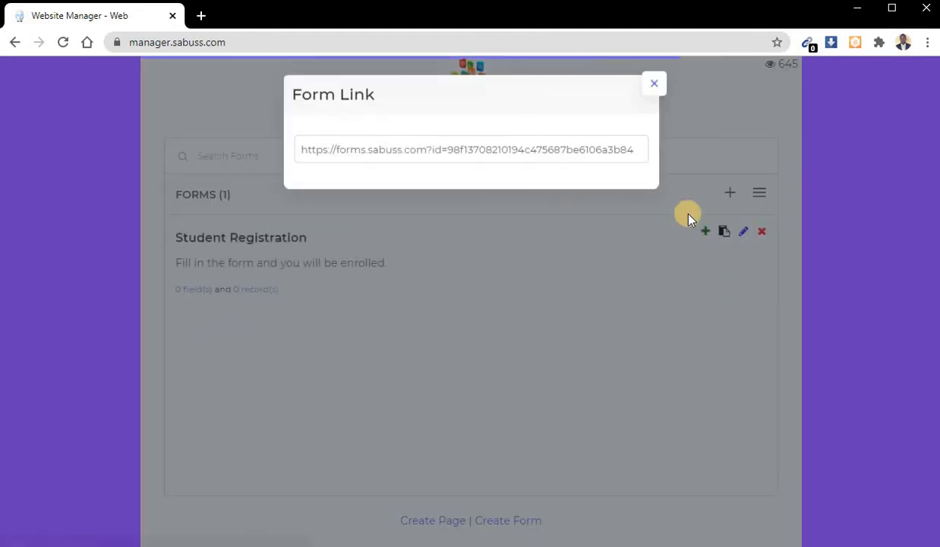
pyautogui.tripleClick(472, 149)
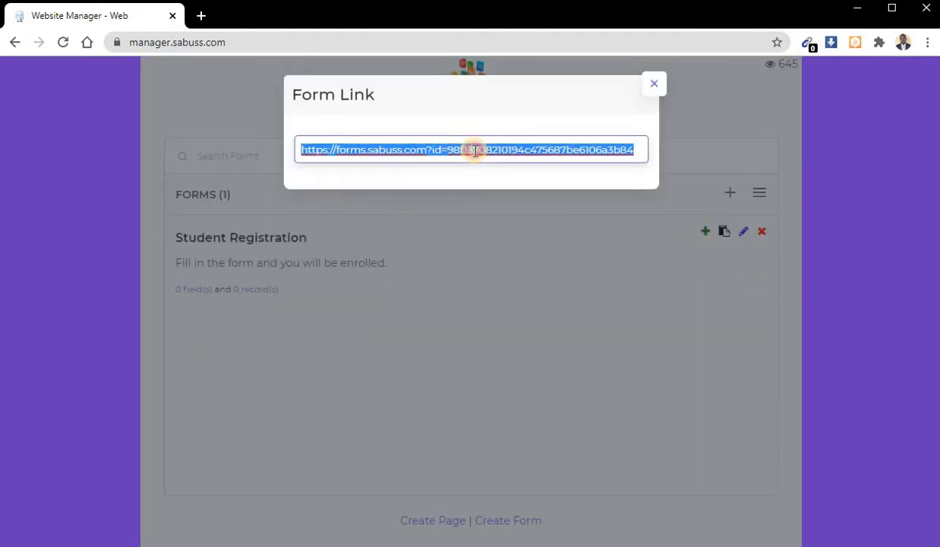
pyautogui.rightClick(474, 150)
pyautogui.click(562, 261)
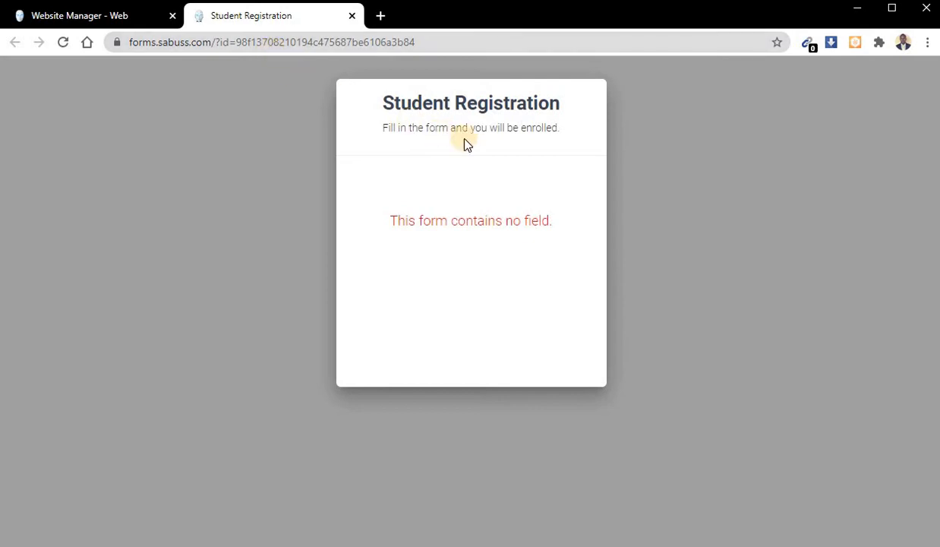
pyautogui.moveTo(391, 220); pyautogui.dragTo(575, 230)
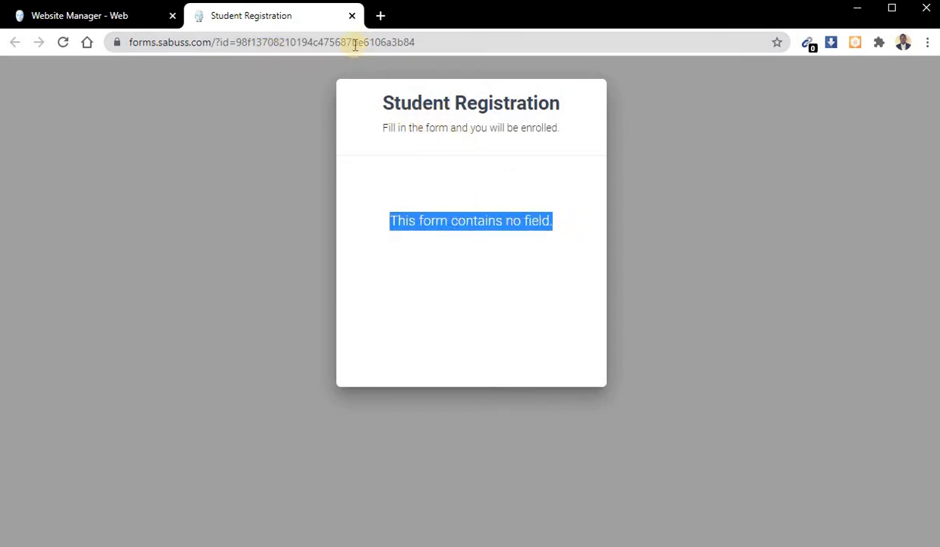
pyautogui.click(352, 16)
pyautogui.click(472, 316)
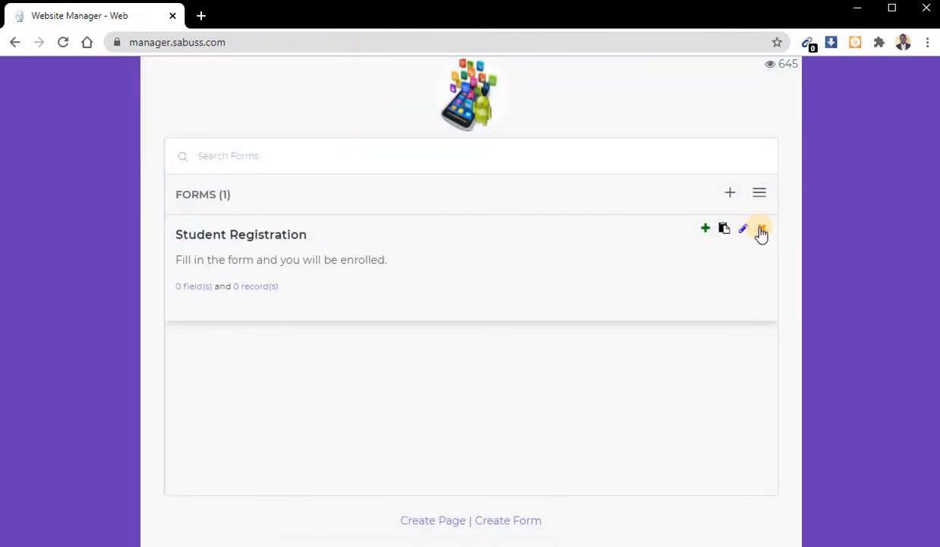
# - Add a field named "Firstname" to the Student Registration form, with type Text and set as Required
pyautogui.click(705, 230)
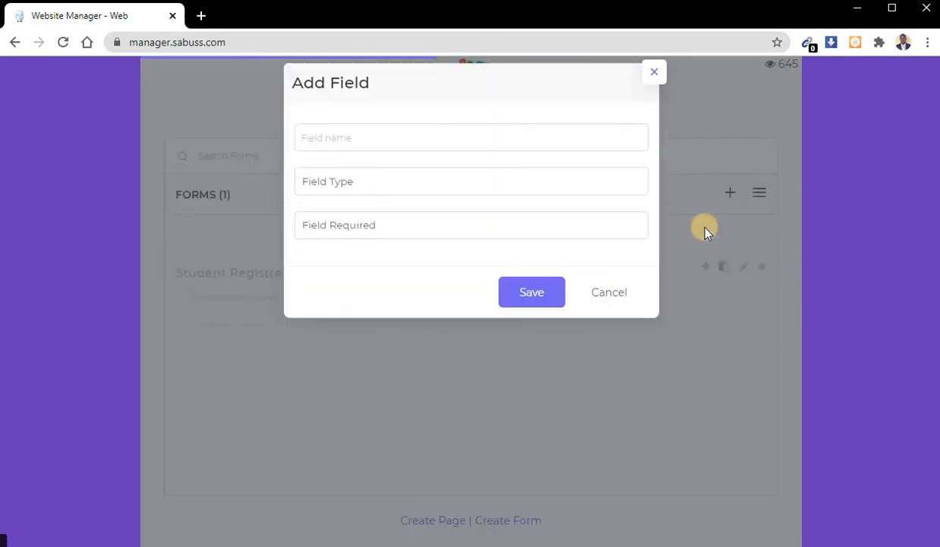
pyautogui.click(471, 154)
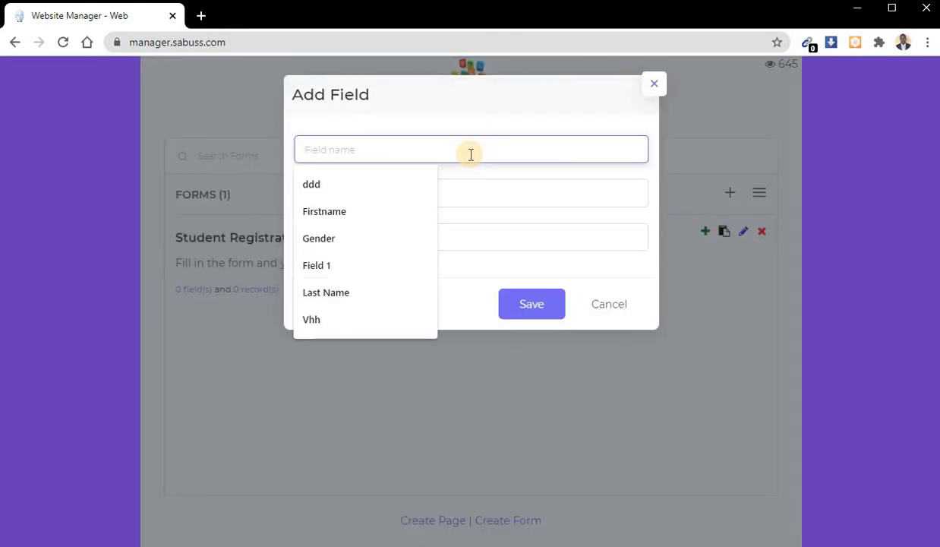
pyautogui.click(369, 212)
pyautogui.click(371, 199)
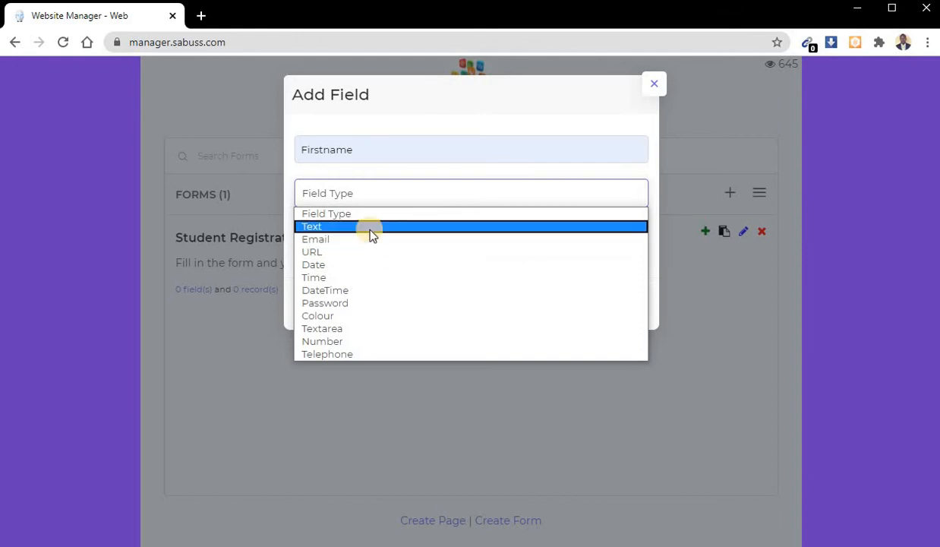
pyautogui.click(369, 226)
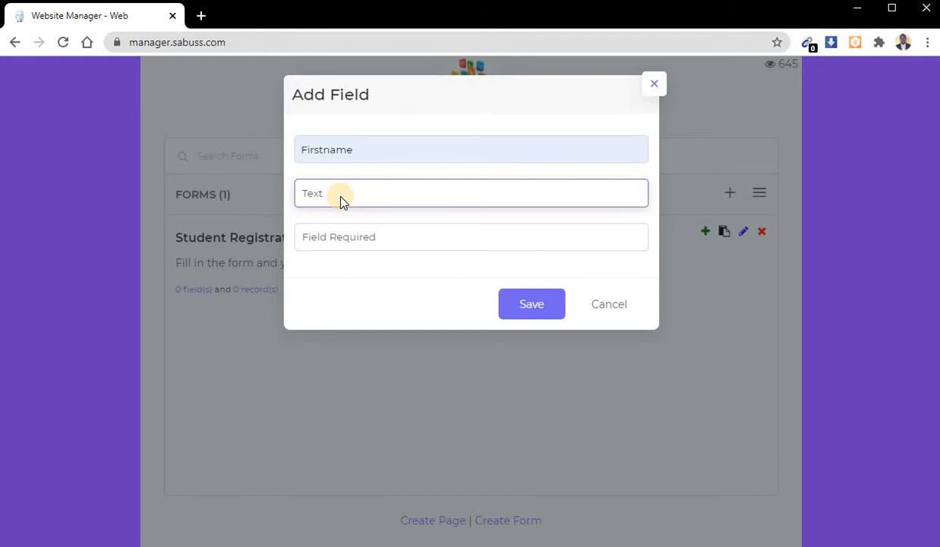
pyautogui.click(340, 239)
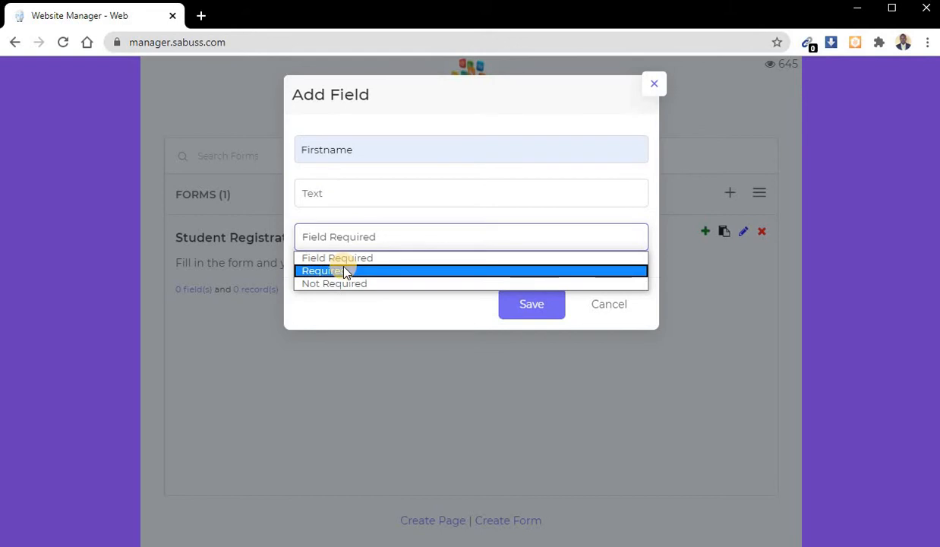
pyautogui.click(345, 271)
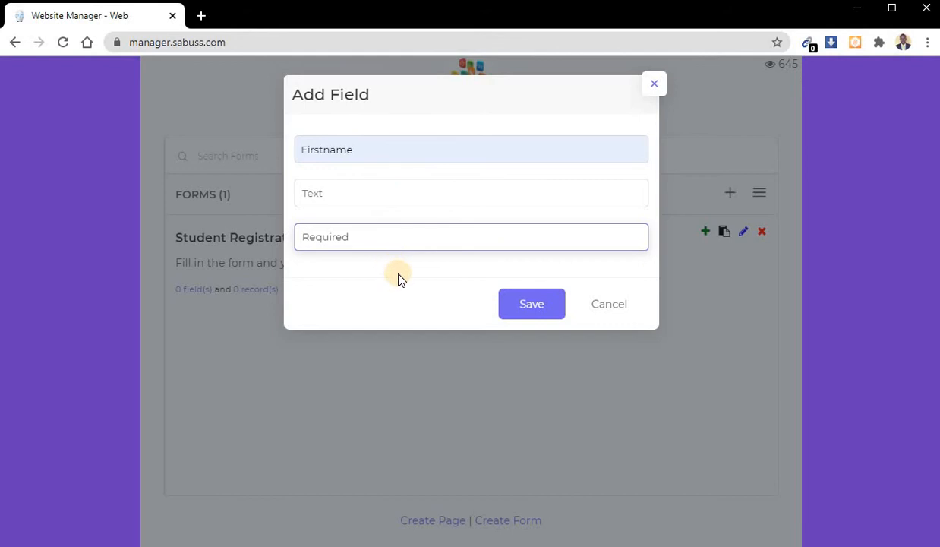
pyautogui.click(528, 305)
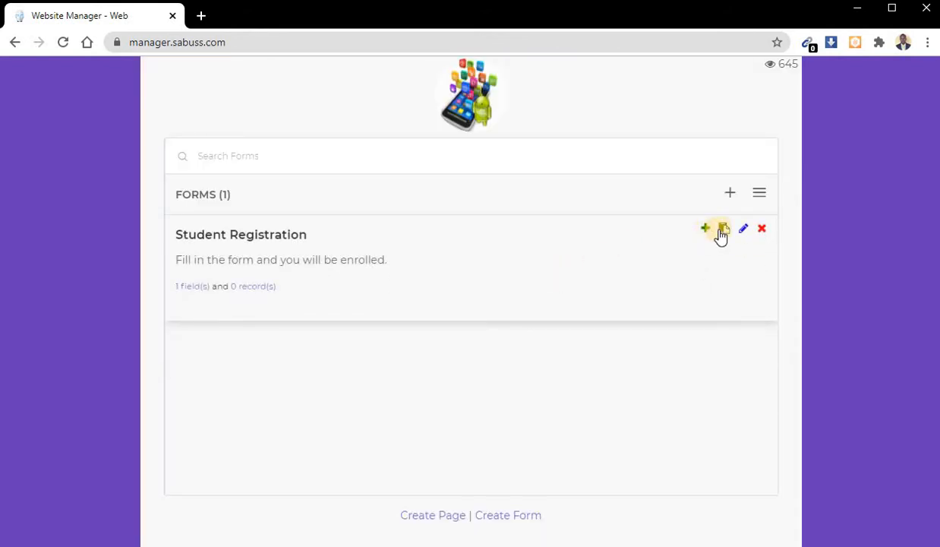
# - Get the Student Registration form's link again and open the public form in a new tab
pyautogui.click(722, 231)
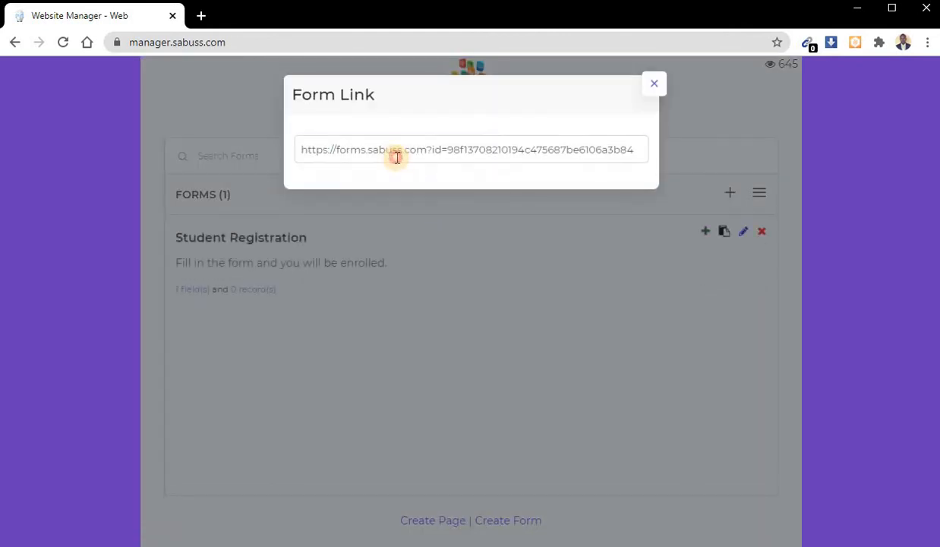
pyautogui.click(420, 144)
pyautogui.tripleClick(420, 144)
pyautogui.rightClick(420, 144)
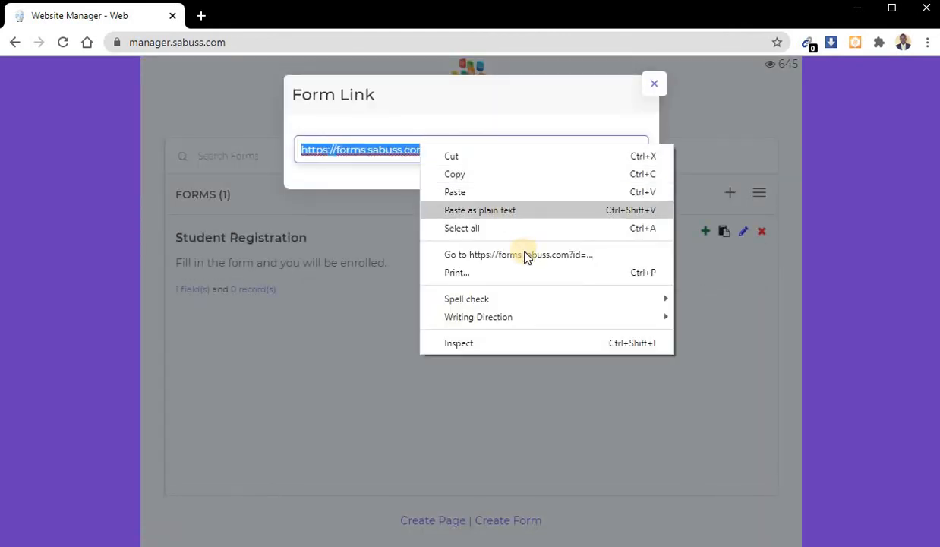
pyautogui.click(524, 255)
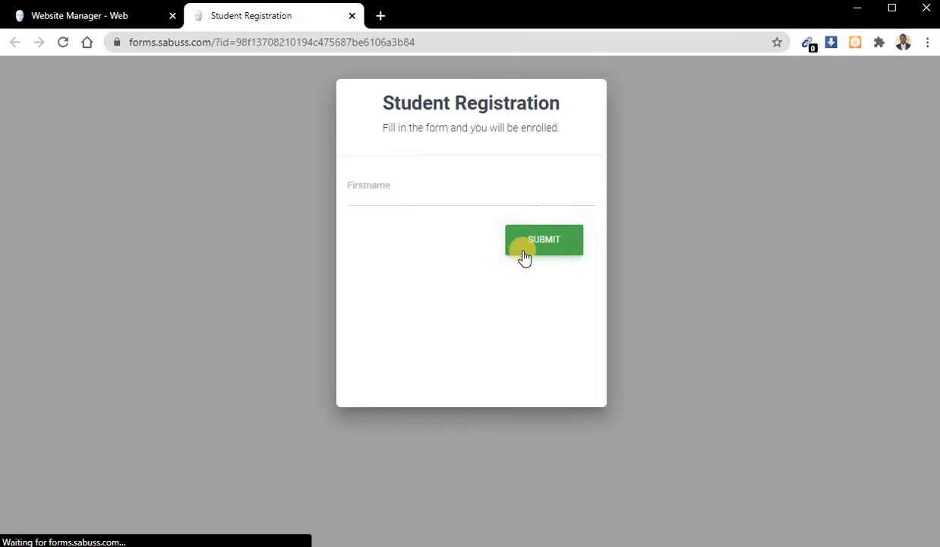
# - Try to submit the public form with the Firstname field left empty to test the required setting
pyautogui.click(432, 196)
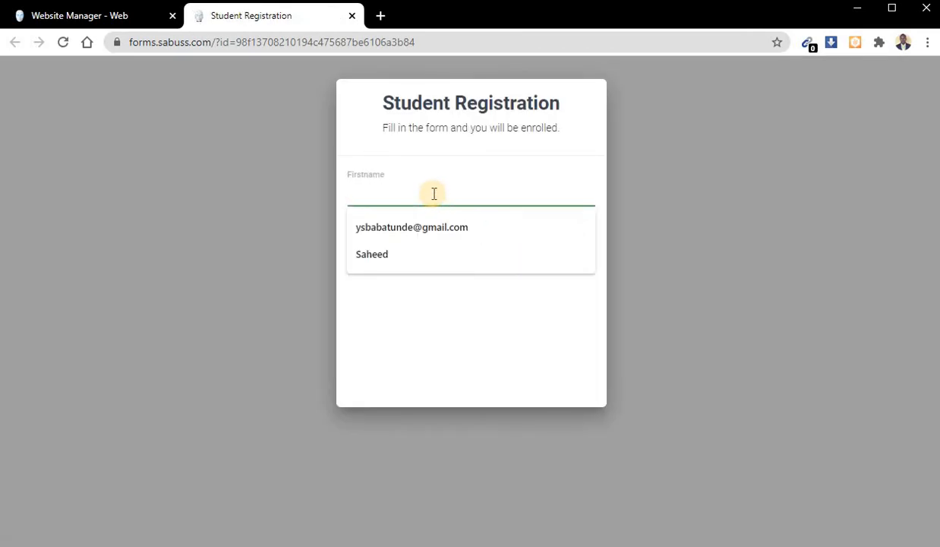
pyautogui.click(456, 332)
pyautogui.click(529, 242)
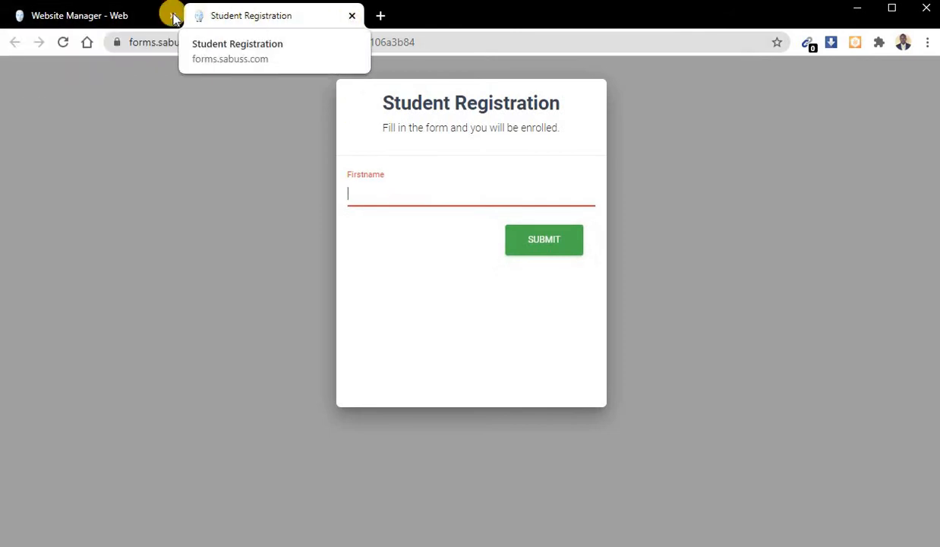
# - Close the public form and its link dialog, and add a required Text field named "Last Name" to the Student Registration form
pyautogui.click(351, 15)
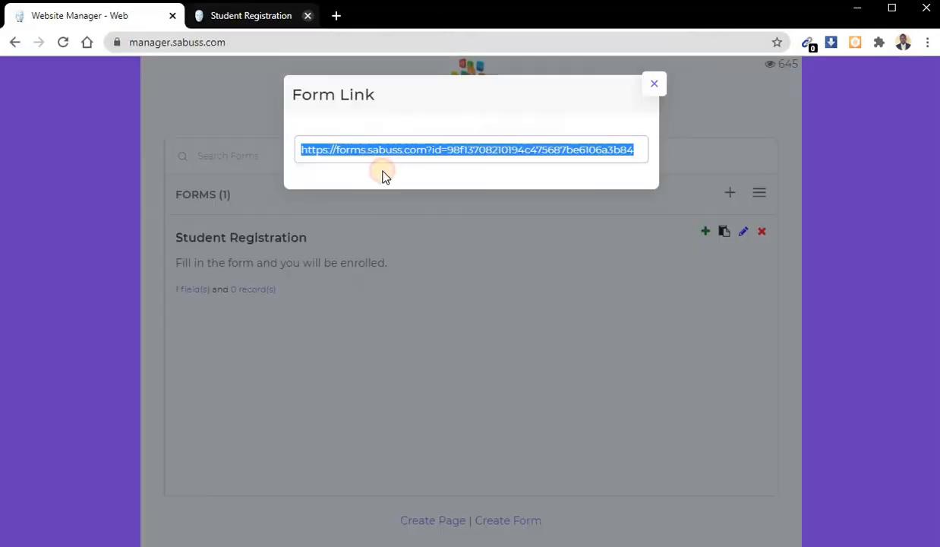
pyautogui.click(401, 280)
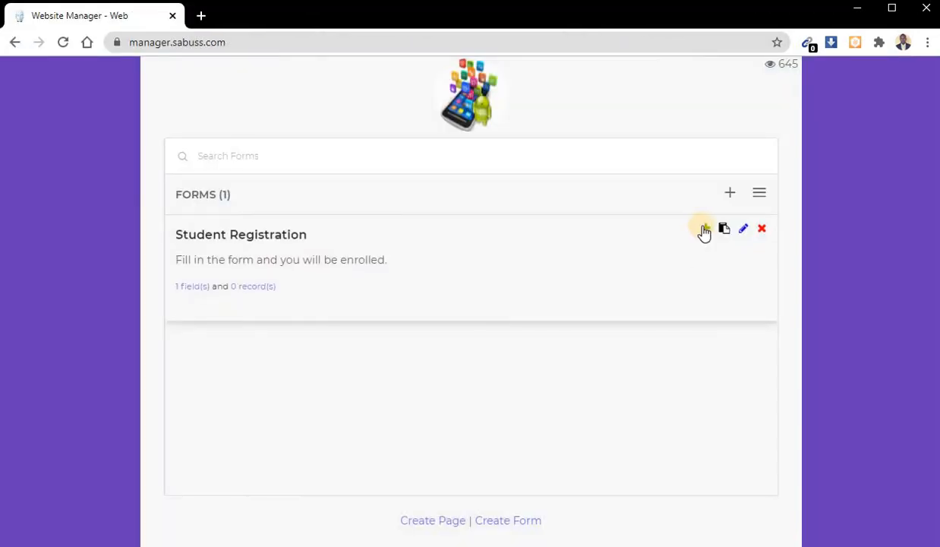
pyautogui.click(705, 230)
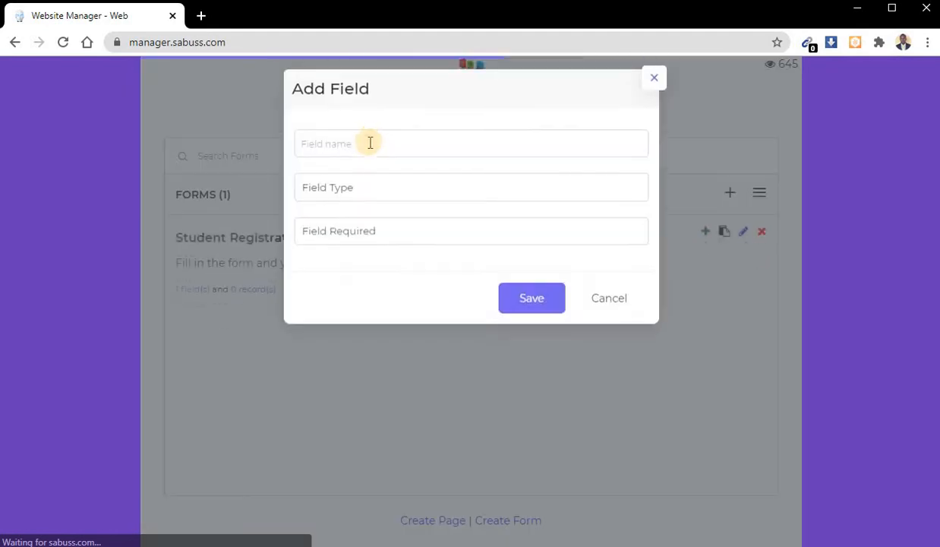
pyautogui.click(369, 143)
pyautogui.write('L')
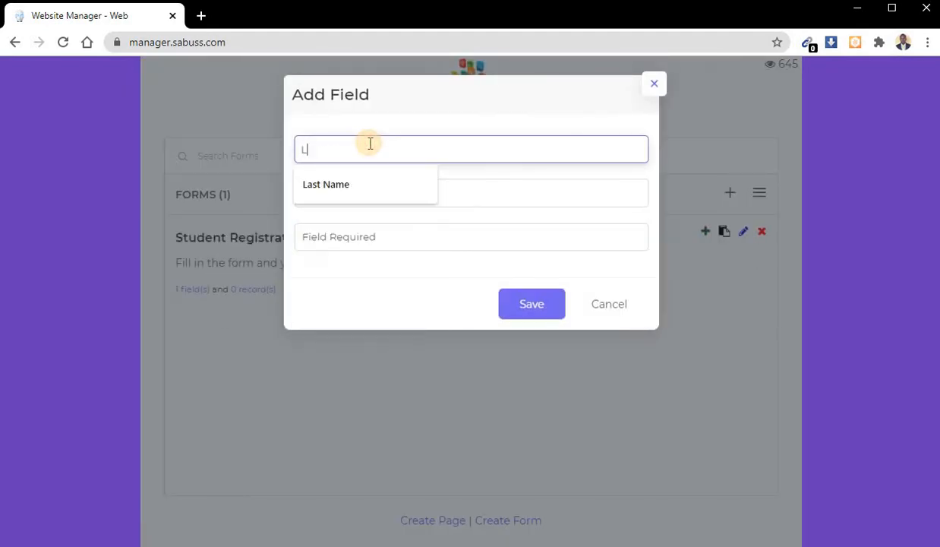
pyautogui.press('Down')
pyautogui.press('Tab')
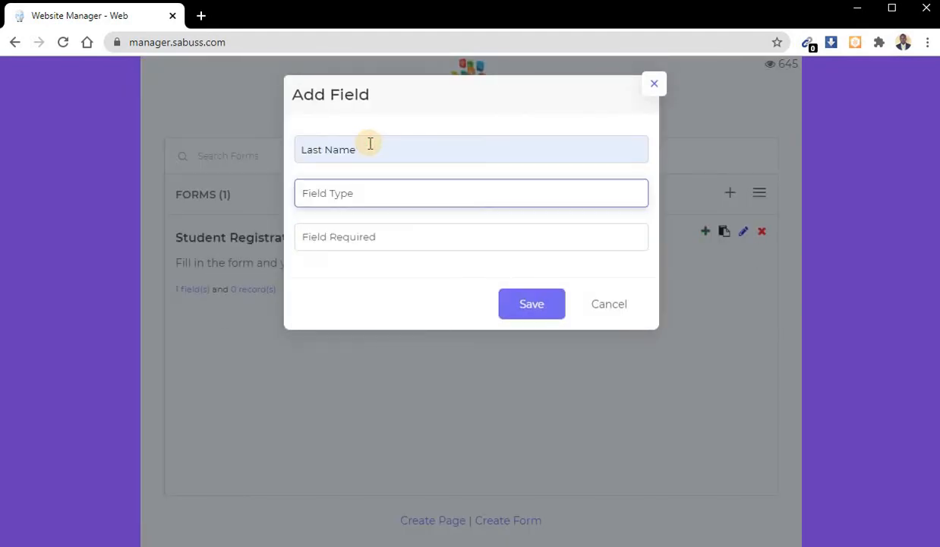
pyautogui.click(372, 193)
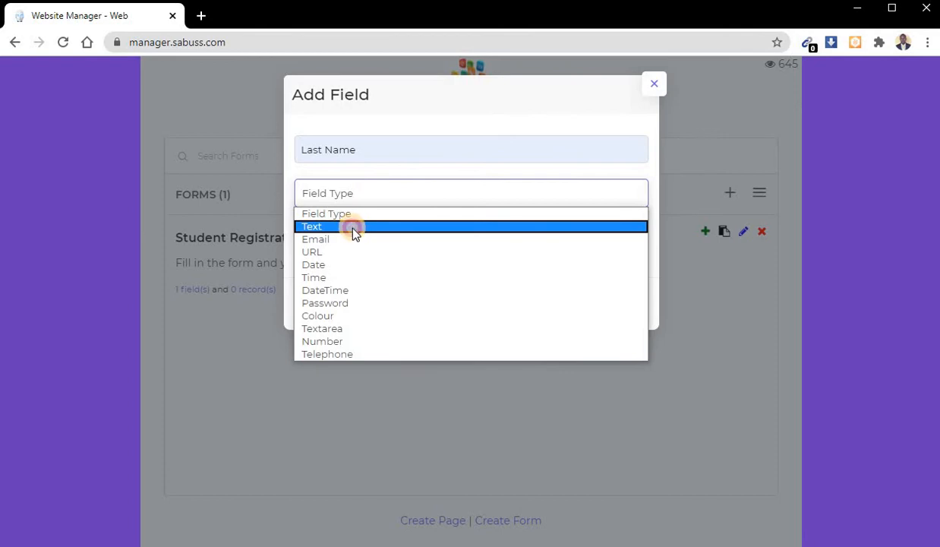
pyautogui.click(352, 227)
pyautogui.click(349, 237)
pyautogui.click(350, 267)
pyautogui.click(532, 305)
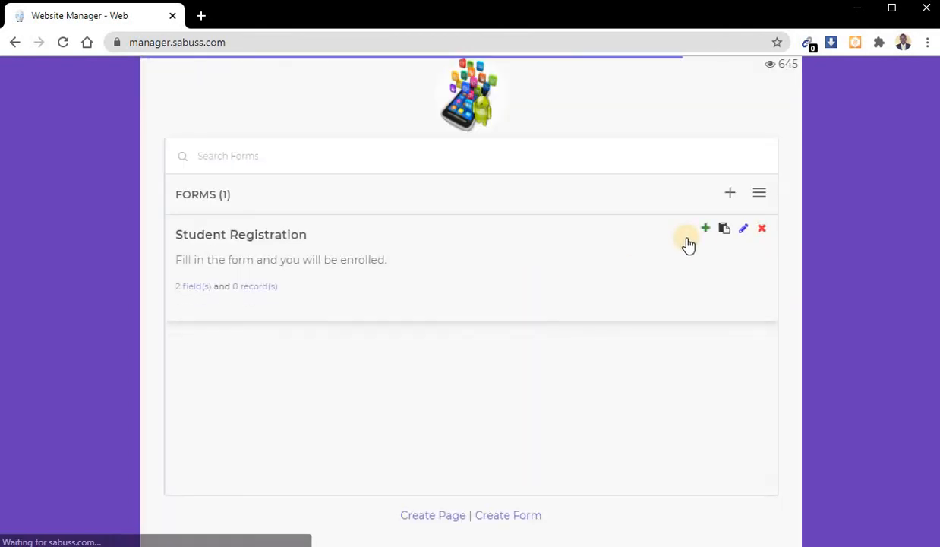
# - Add a field named "Email Address" to the Student Registration form, with type Email and set as Required
pyautogui.click(705, 230)
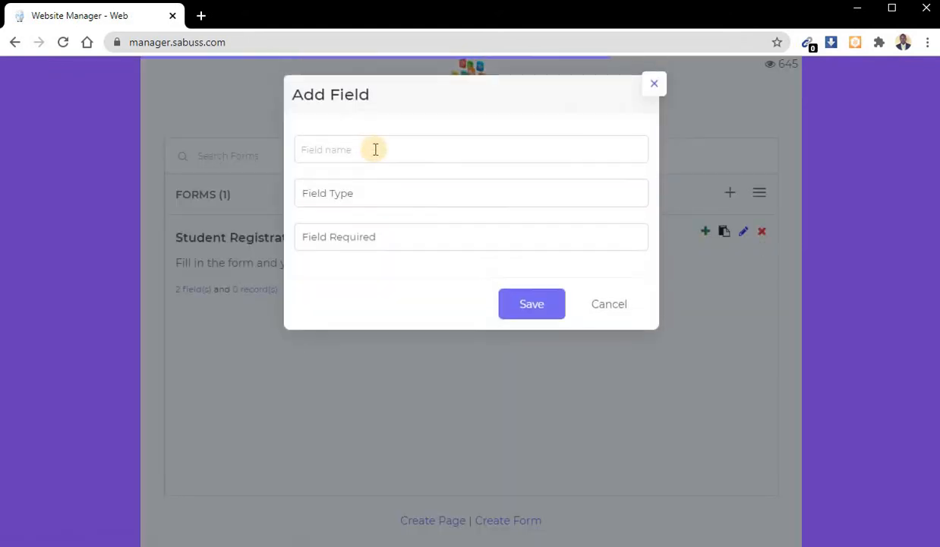
pyautogui.click(374, 148)
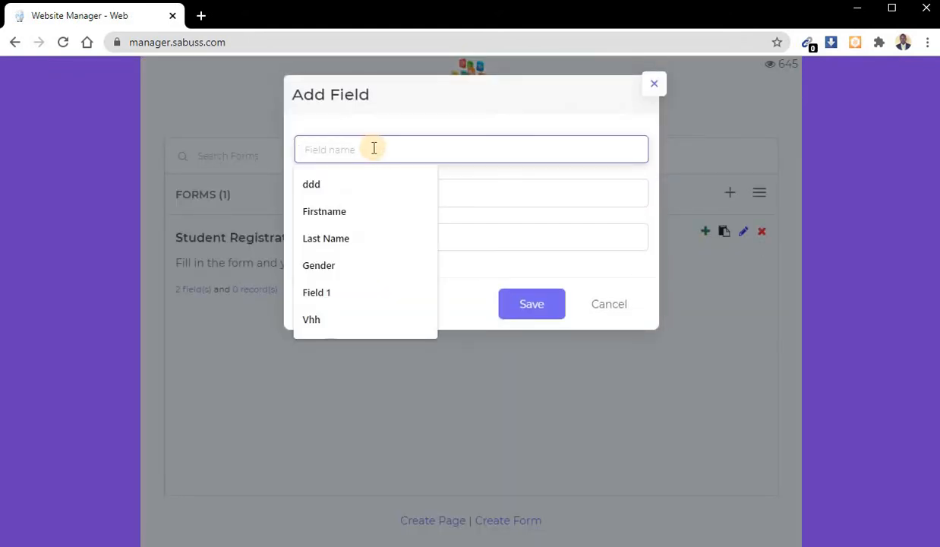
pyautogui.write('Email Address')
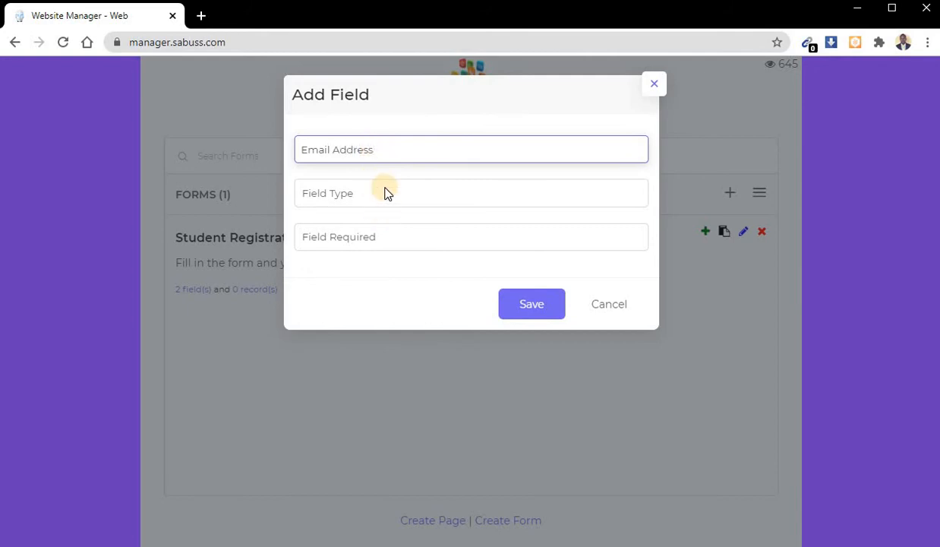
pyautogui.click(382, 193)
pyautogui.click(354, 240)
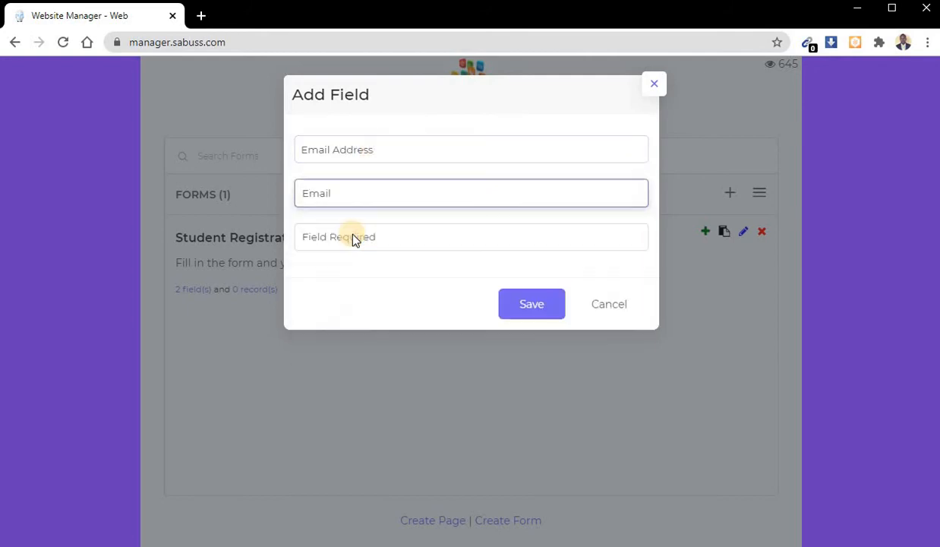
pyautogui.click(360, 238)
pyautogui.click(365, 271)
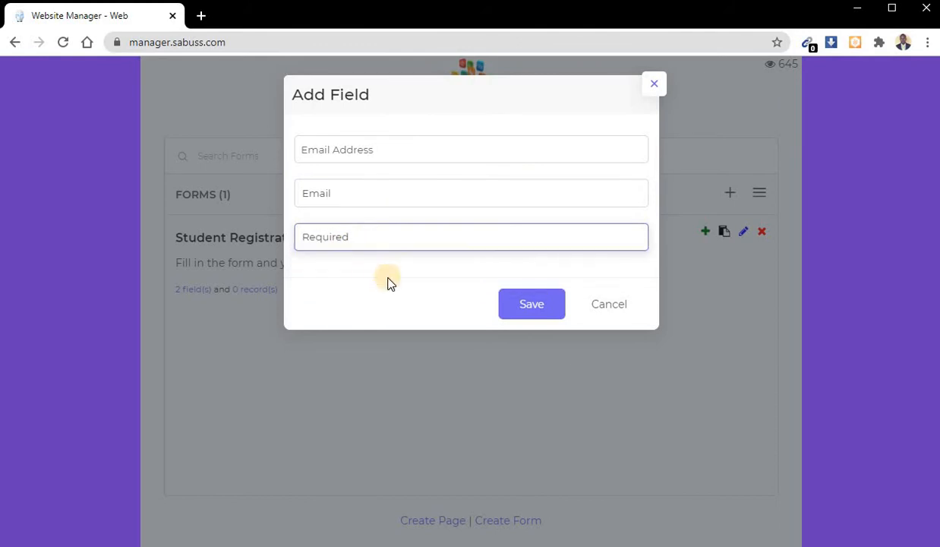
pyautogui.click(530, 307)
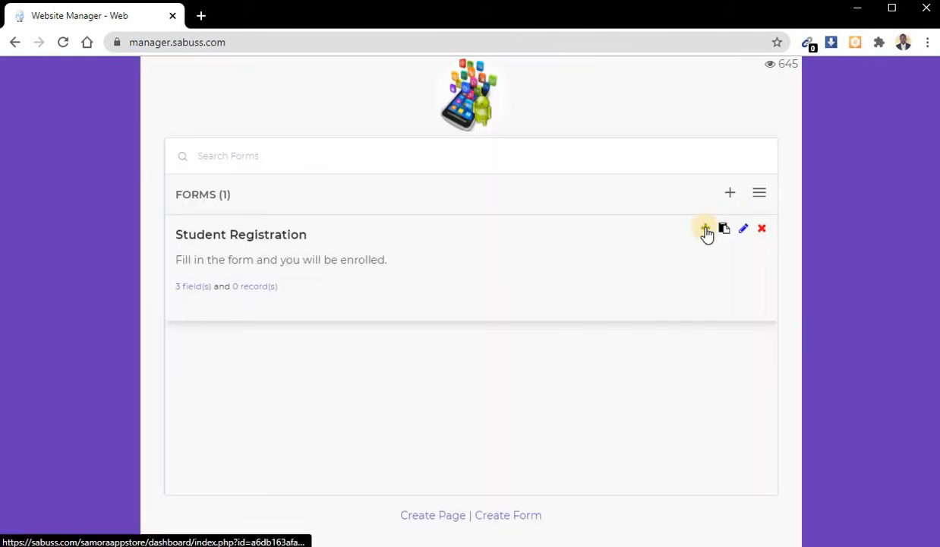
# - Add a field named "Mobile Number" to the Student Registration form, with type Telephone and set as Required
pyautogui.click(705, 230)
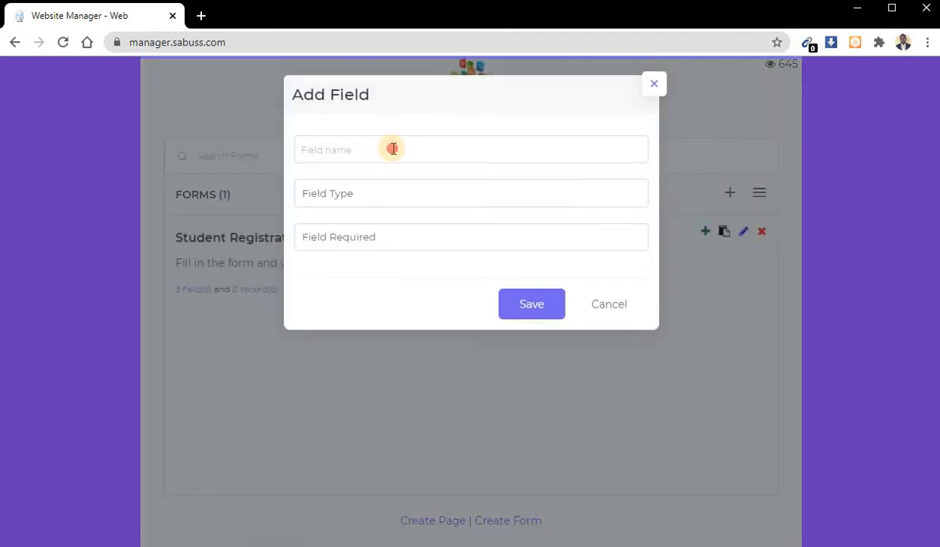
pyautogui.click(392, 149)
pyautogui.write('mber')
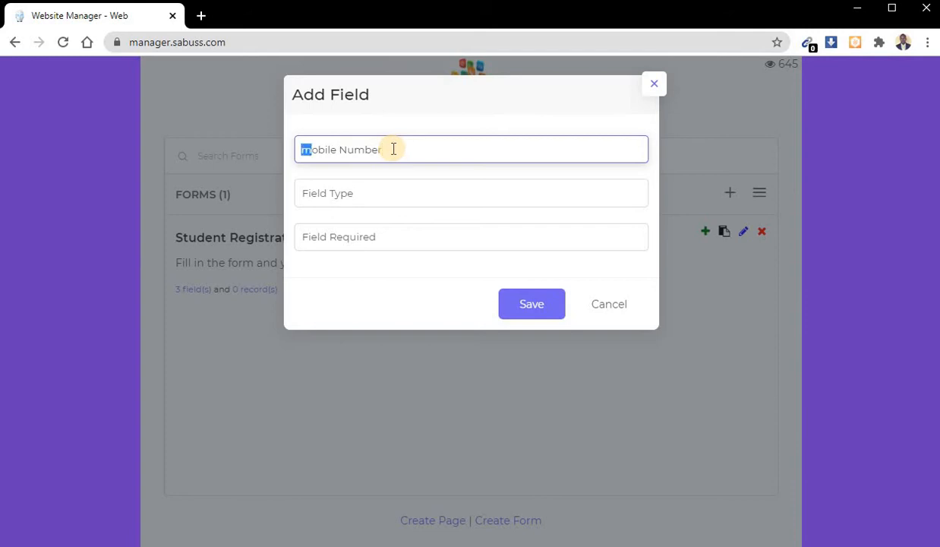
pyautogui.click(390, 193)
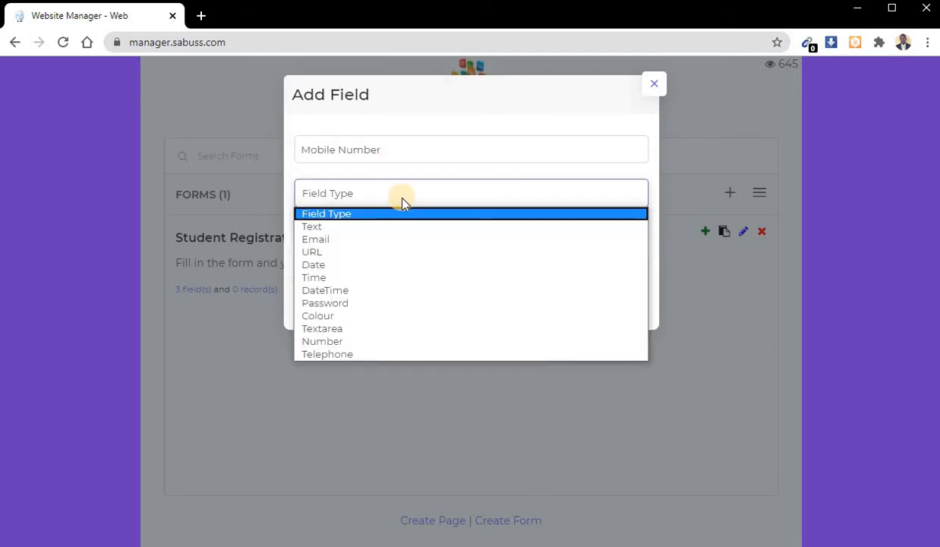
pyautogui.click(372, 355)
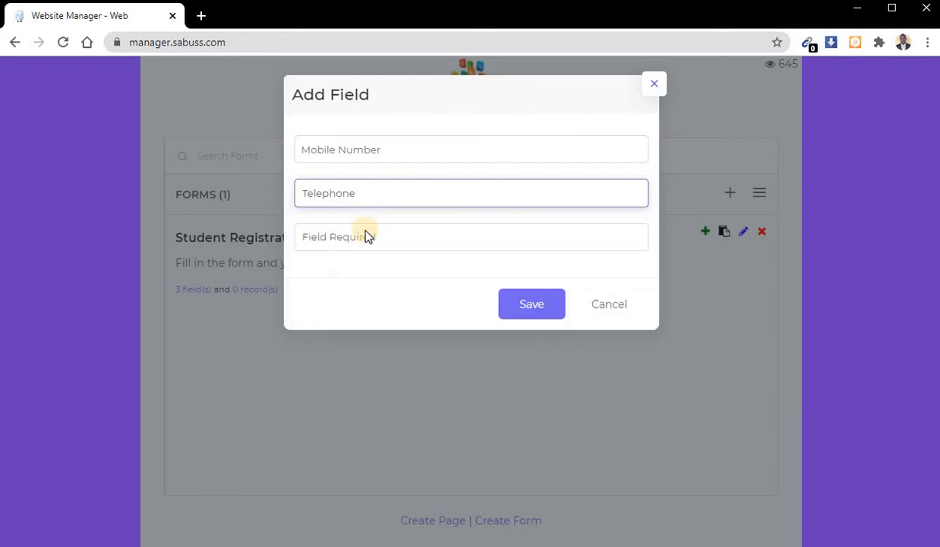
pyautogui.click(365, 236)
pyautogui.click(367, 271)
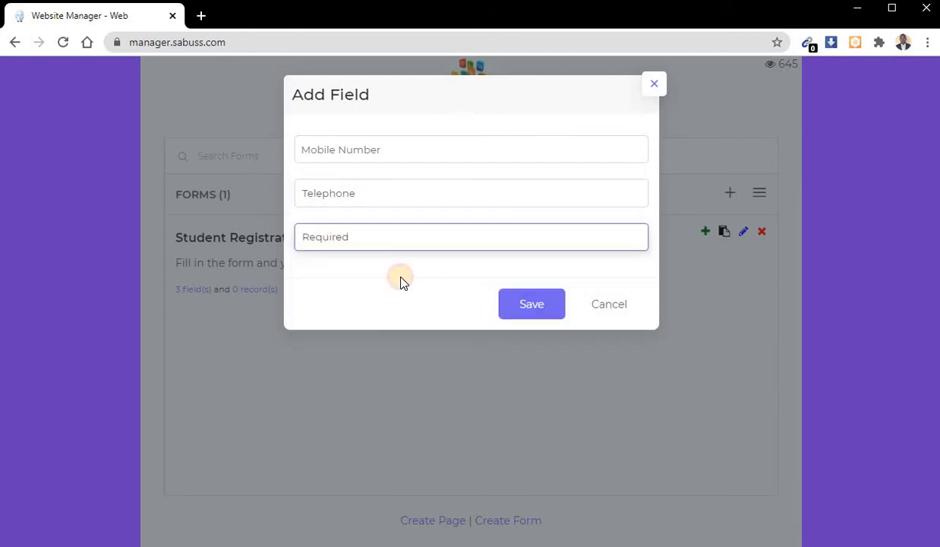
pyautogui.click(536, 306)
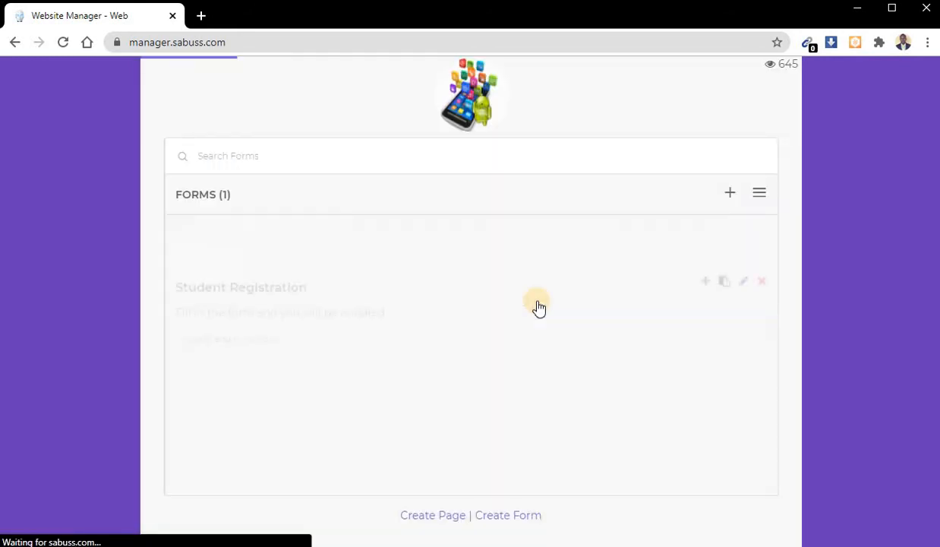
# - Add a field named "How old are you?" to the Student Registration form, with type Number and set as Required
pyautogui.click(704, 229)
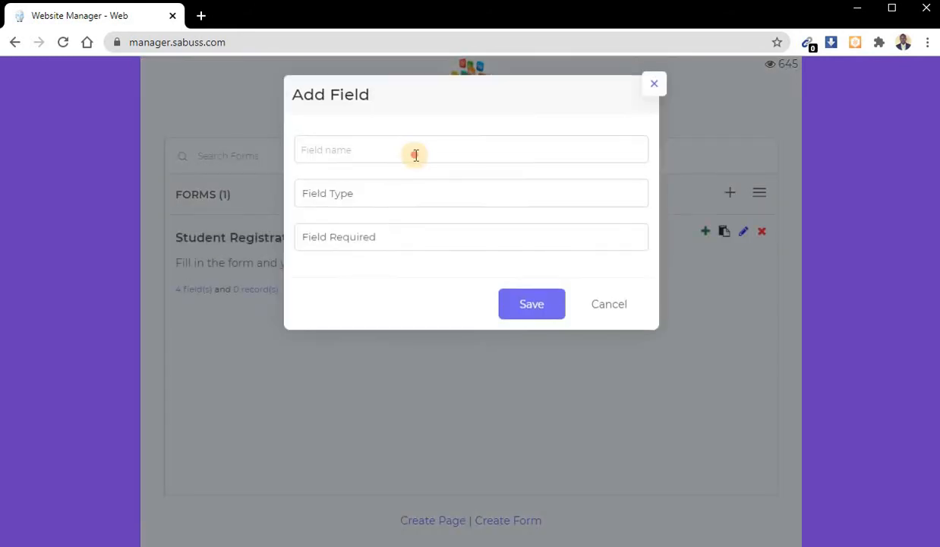
pyautogui.click(416, 150)
pyautogui.write('H')
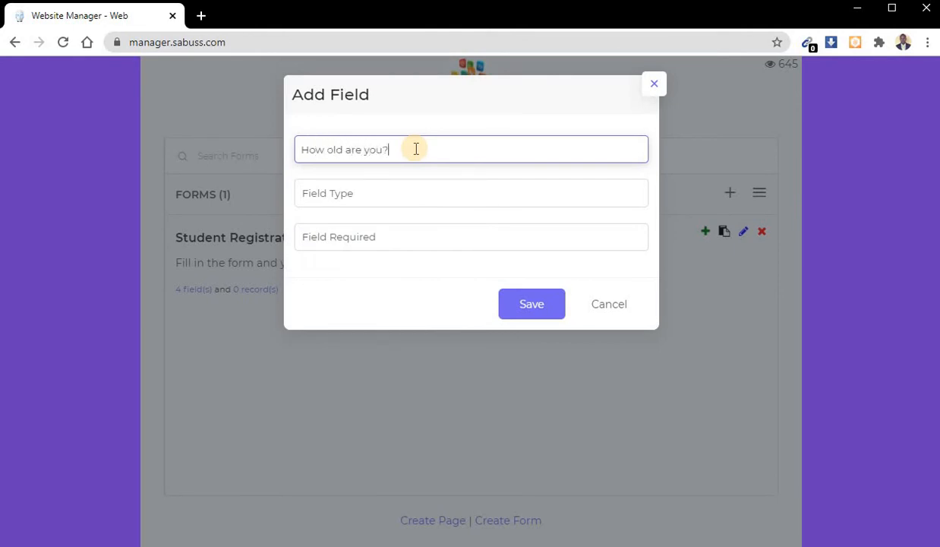
pyautogui.click(394, 199)
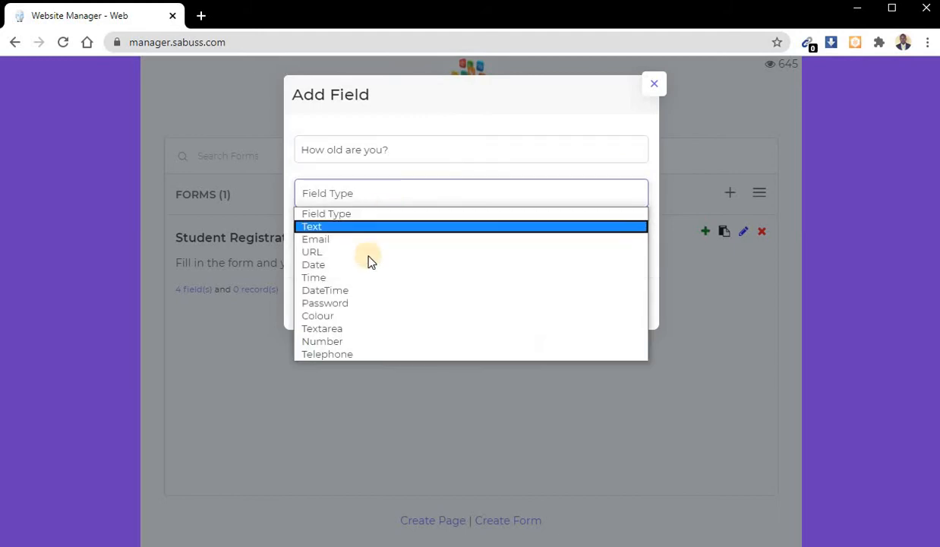
pyautogui.click(358, 341)
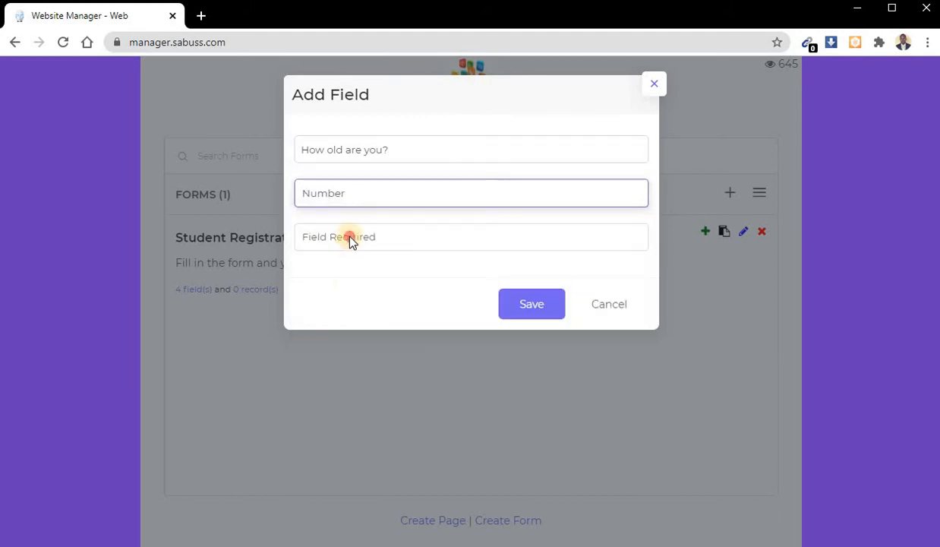
pyautogui.click(349, 237)
pyautogui.click(347, 269)
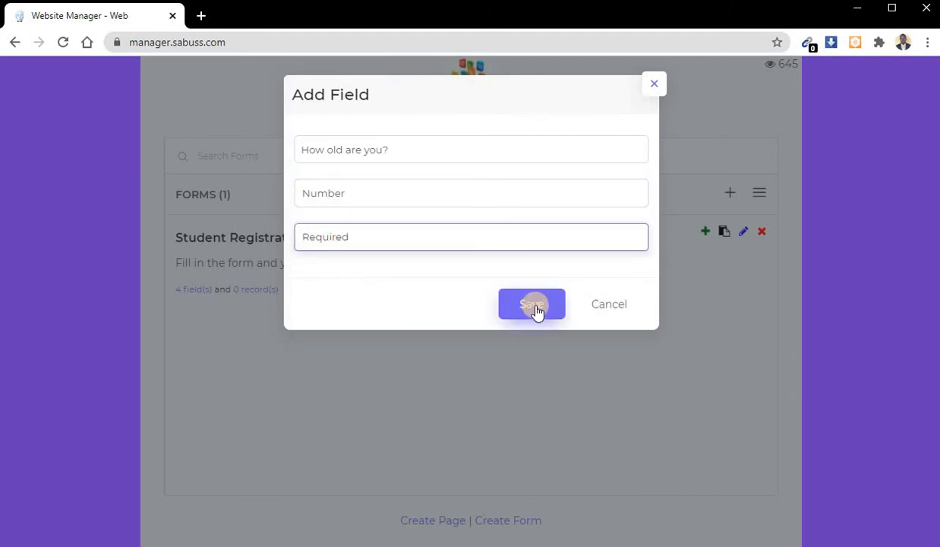
pyautogui.click(535, 308)
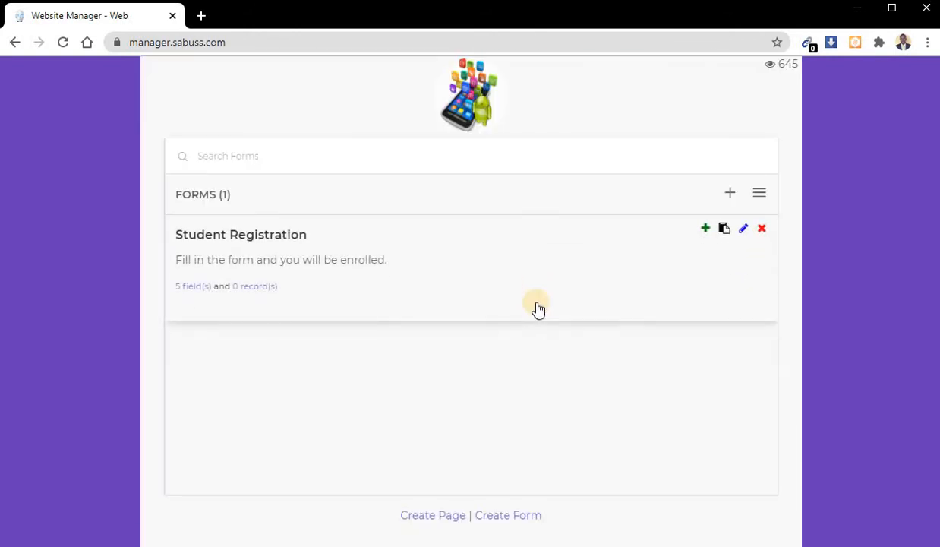
# - Add a field named "State" to the Student Registration form, with type Text and set as Not Required
pyautogui.click(707, 230)
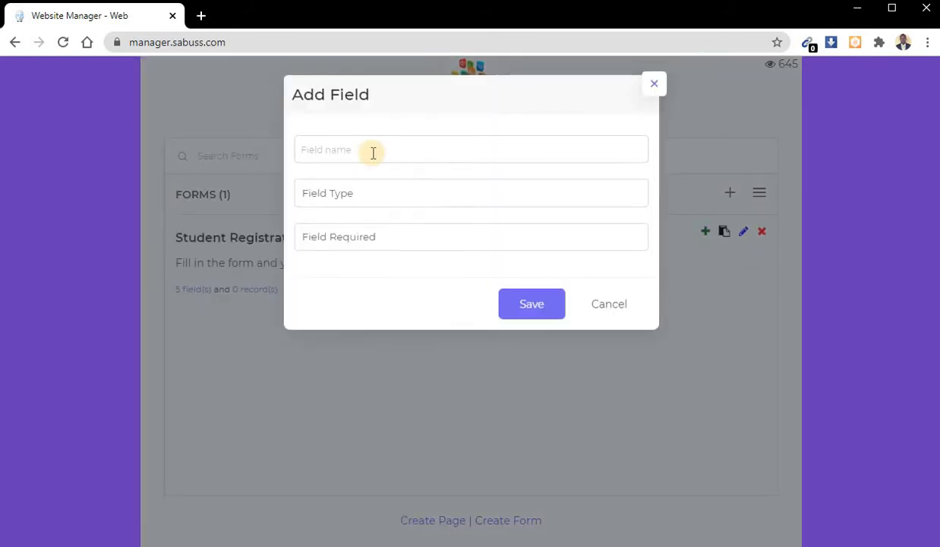
pyautogui.click(373, 152)
pyautogui.write('Stat')
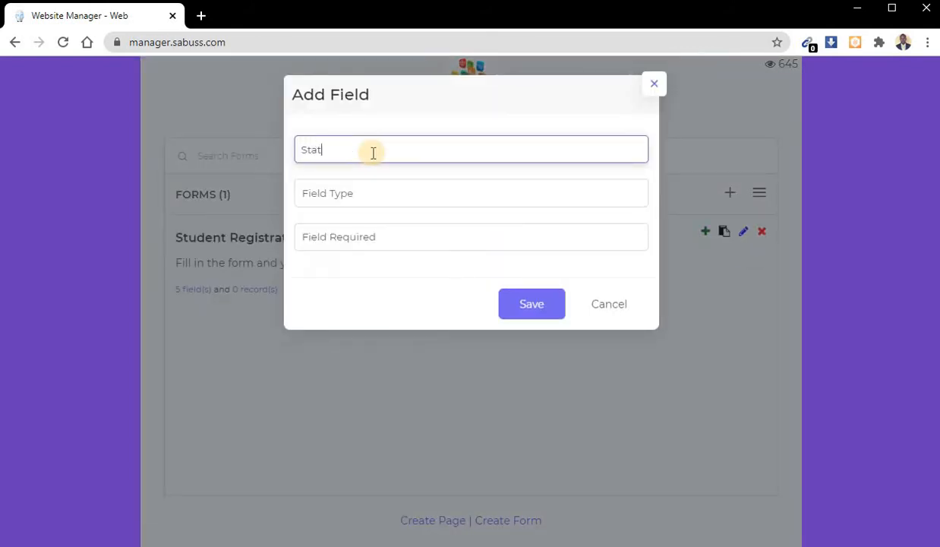
pyautogui.write('e')
pyautogui.press('Tab')
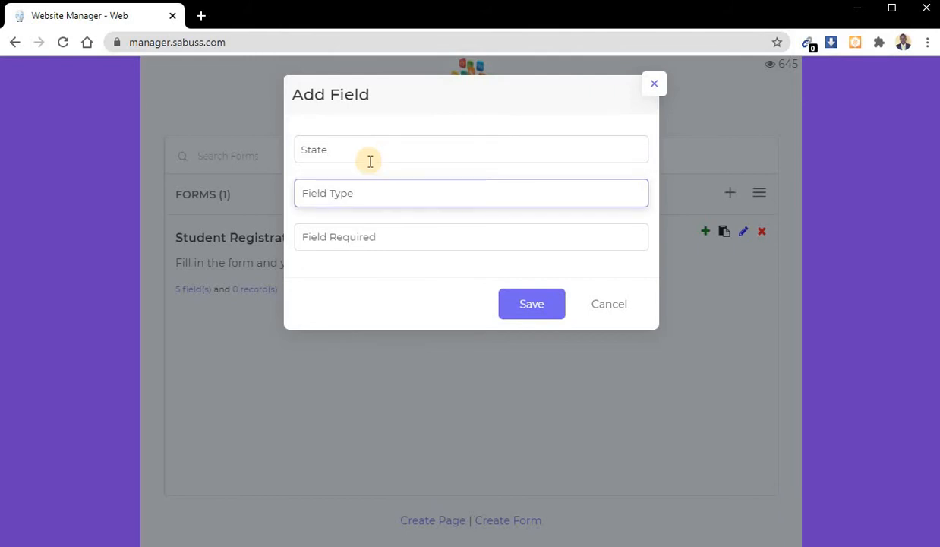
pyautogui.click(358, 205)
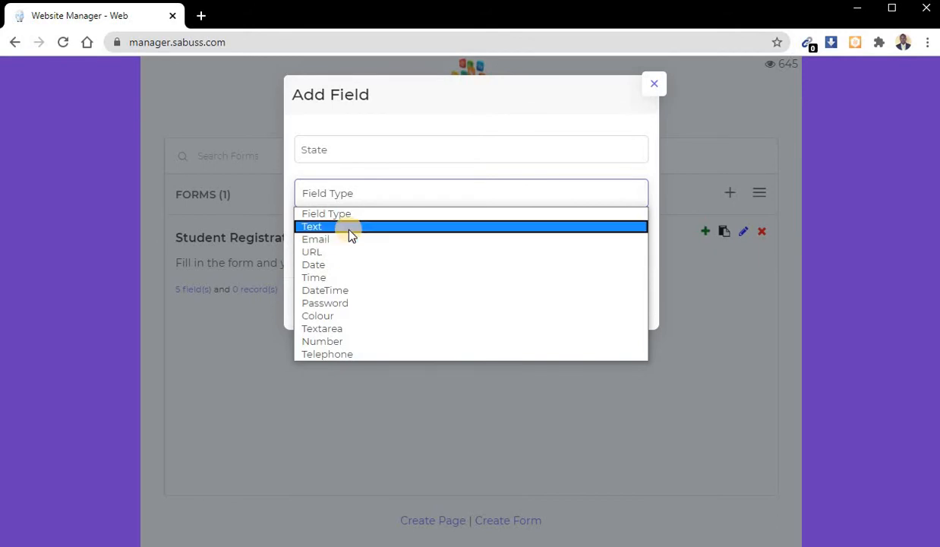
pyautogui.click(350, 227)
pyautogui.click(349, 238)
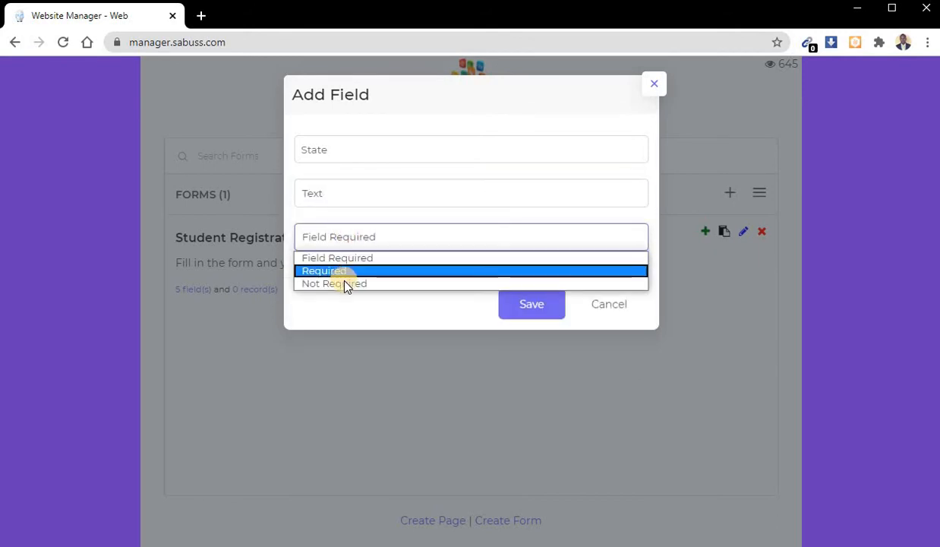
pyautogui.click(344, 283)
pyautogui.click(533, 305)
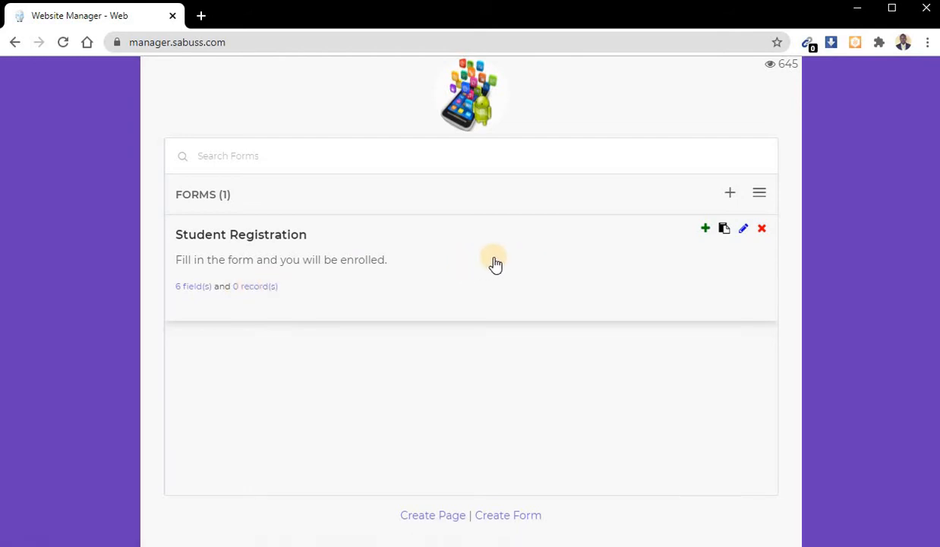
# - Show and dismiss the Student Registration form's link, and review the types and required settings in the form's field list
pyautogui.click(724, 229)
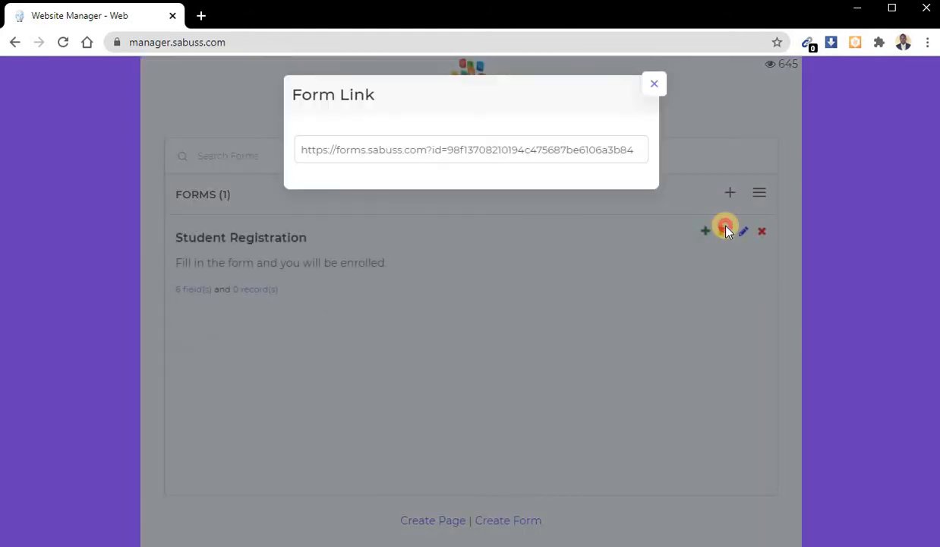
pyautogui.click(725, 230)
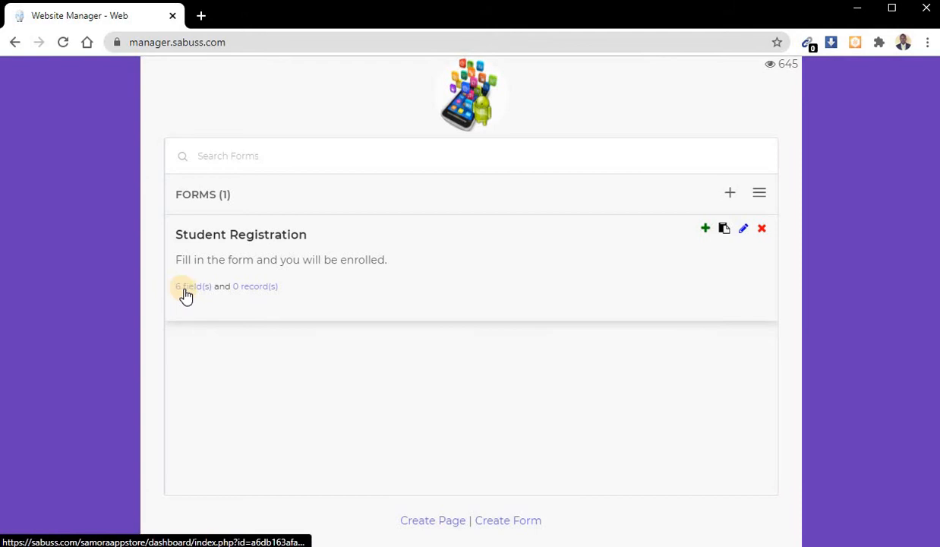
pyautogui.click(190, 286)
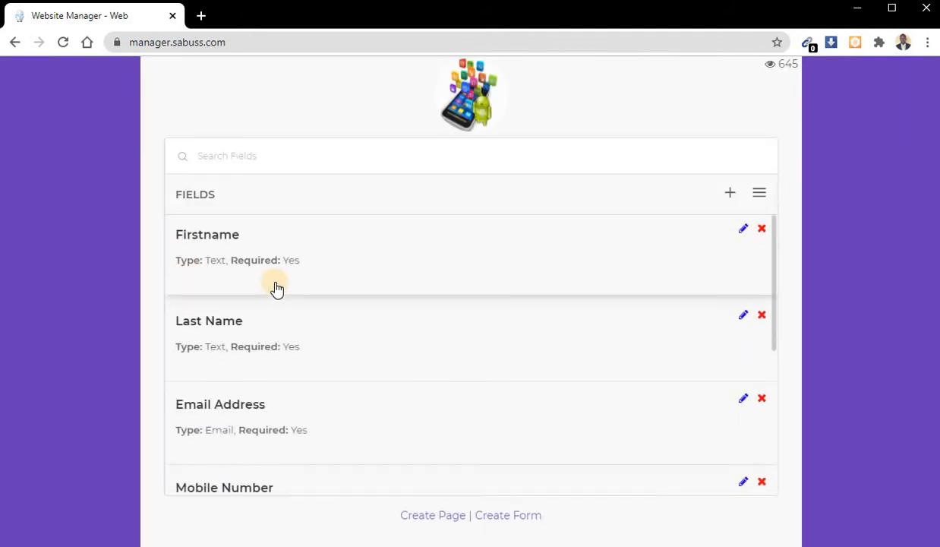
pyautogui.scroll(-3, 363, 348)
pyautogui.scroll(2, 363, 348)
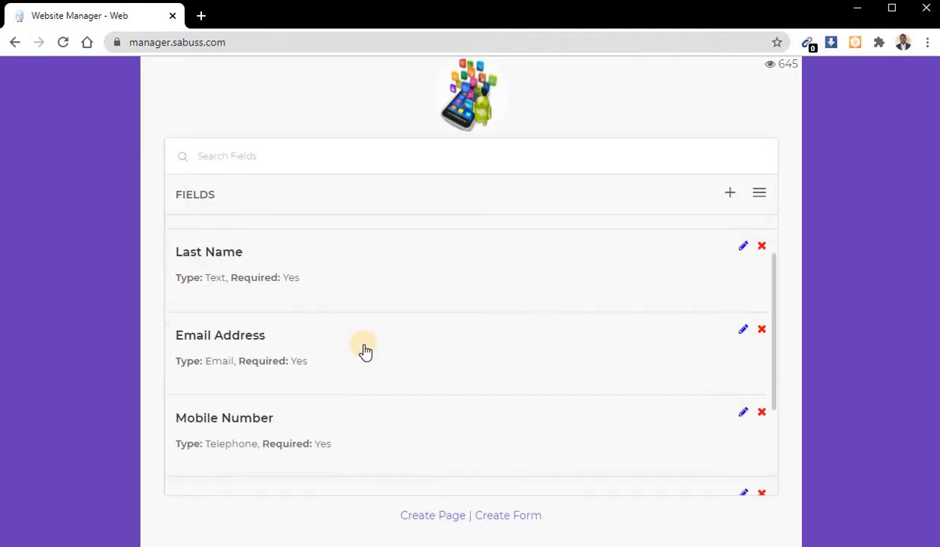
# - Look at the Firstname field's edit settings and the blank Add Field form, closing both without saving
pyautogui.scroll(1, 363, 347)
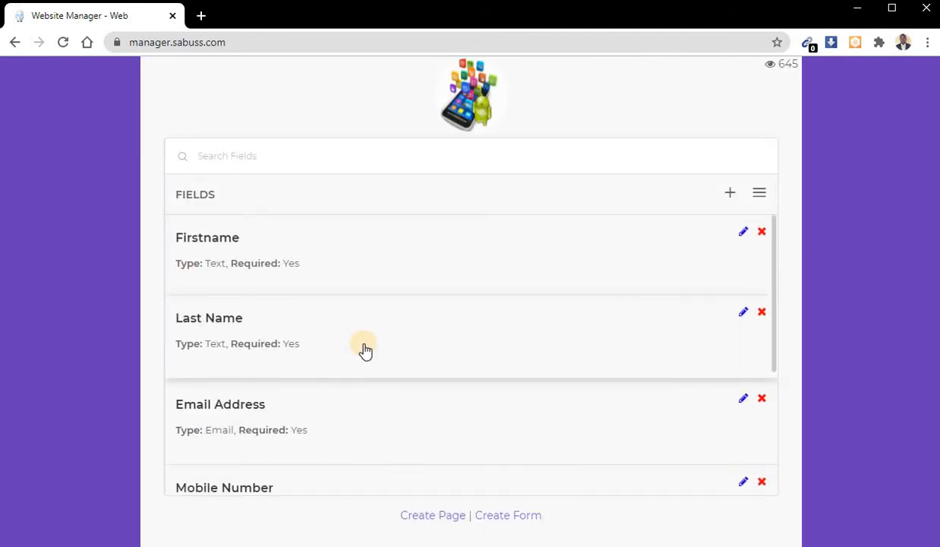
pyautogui.click(745, 231)
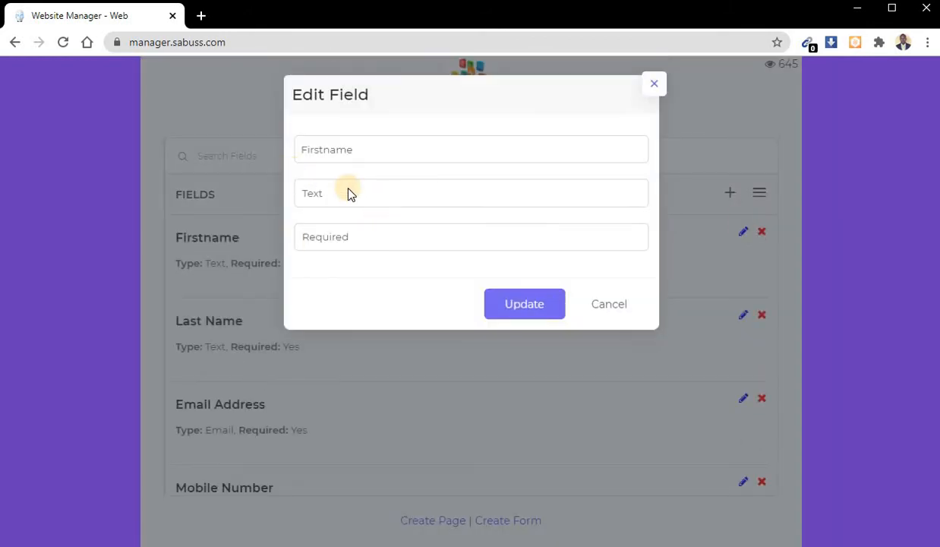
pyautogui.click(604, 309)
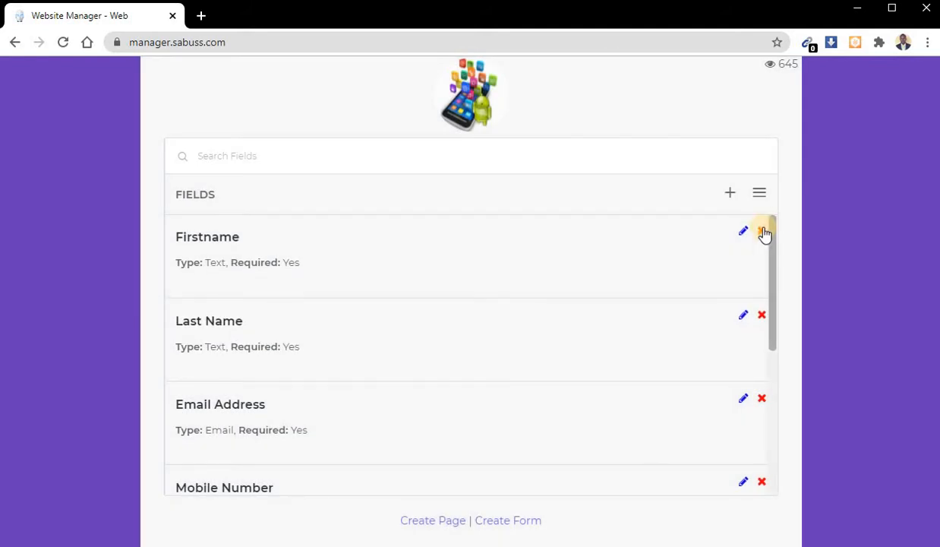
pyautogui.scroll(-3, 524, 327)
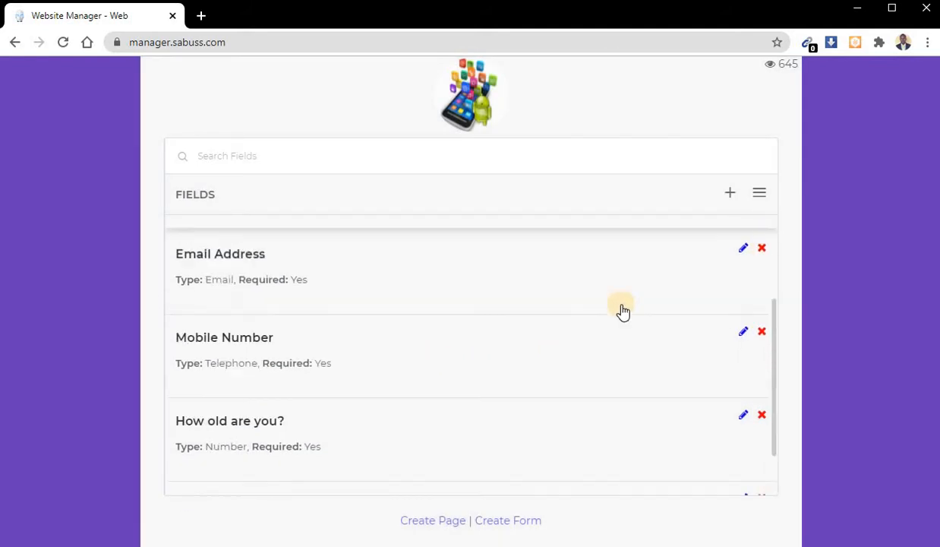
pyautogui.click(729, 195)
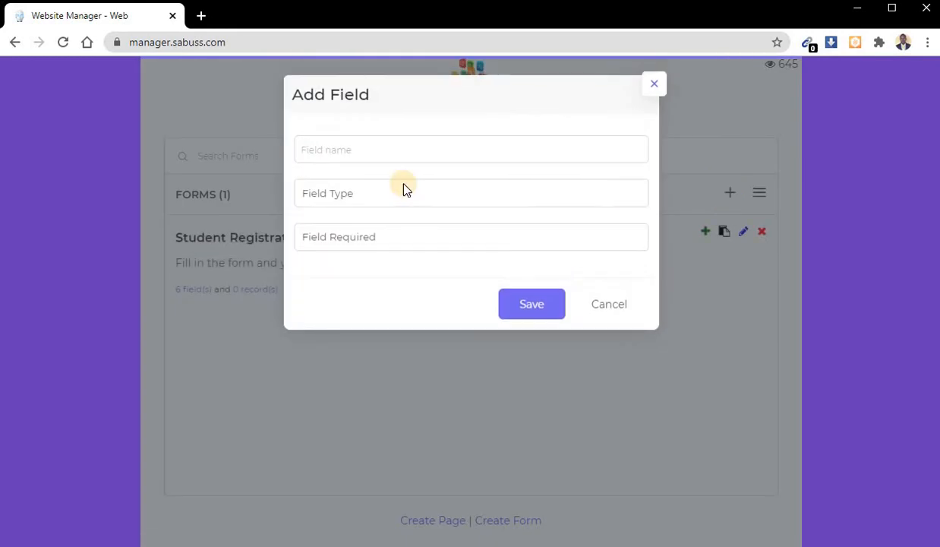
pyautogui.click(272, 317)
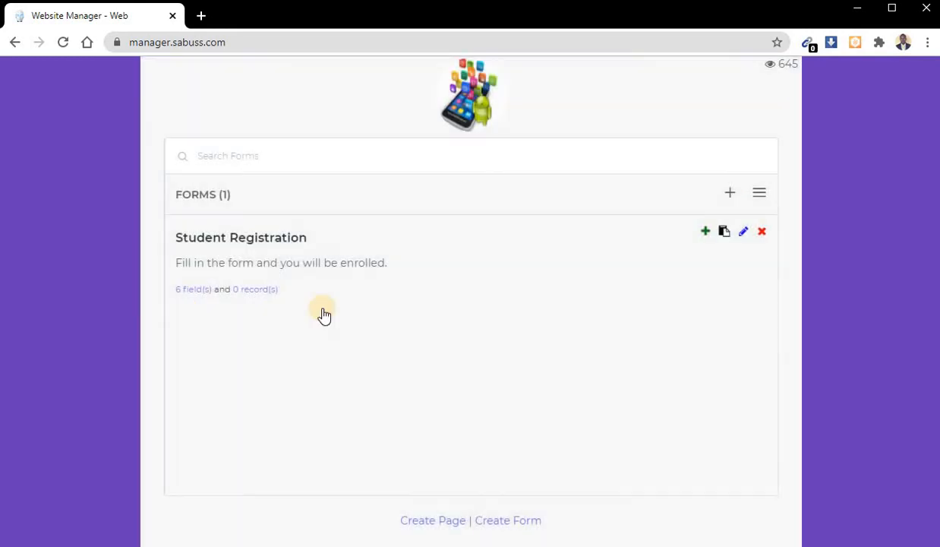
# - Open the Student Registration form's record link in a new tab, examine the data columns and export options, and close it
pyautogui.click(259, 292)
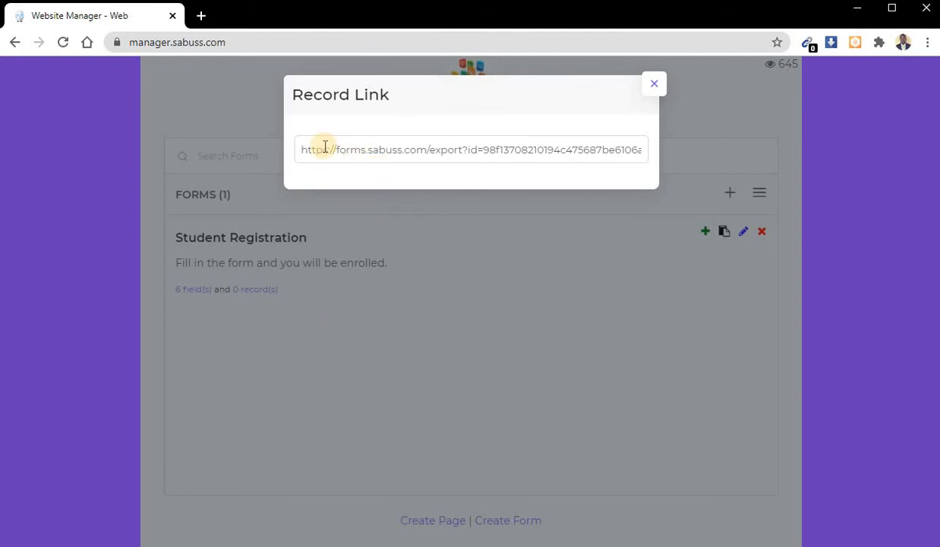
pyautogui.click(424, 155)
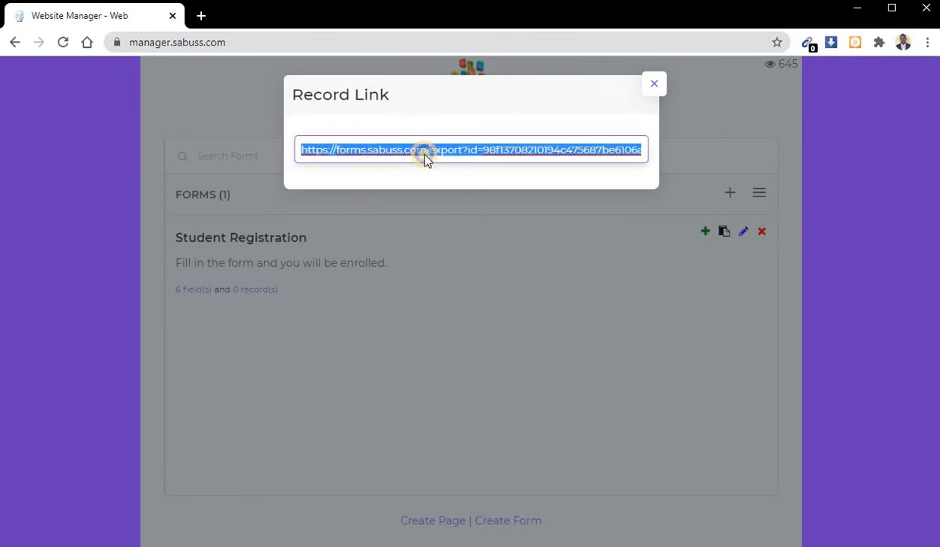
pyautogui.rightClick(425, 154)
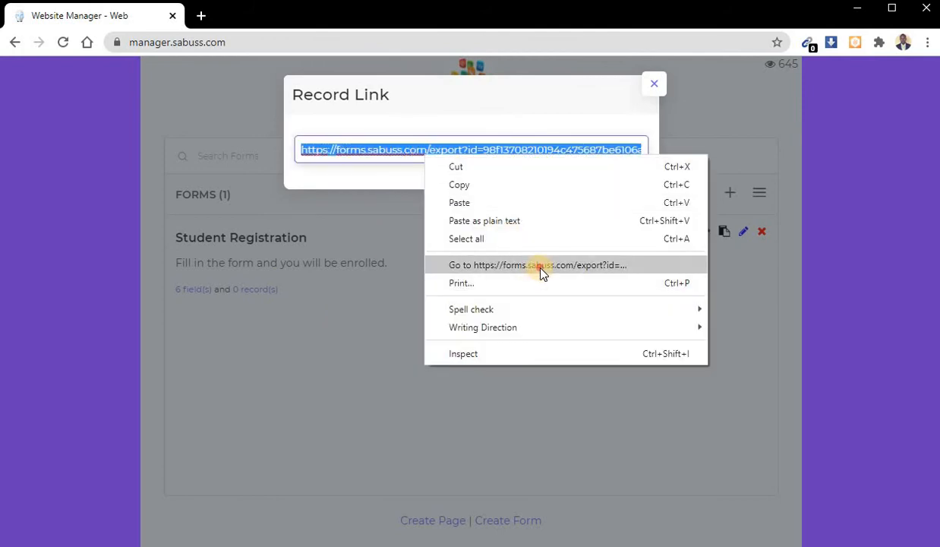
pyautogui.click(543, 273)
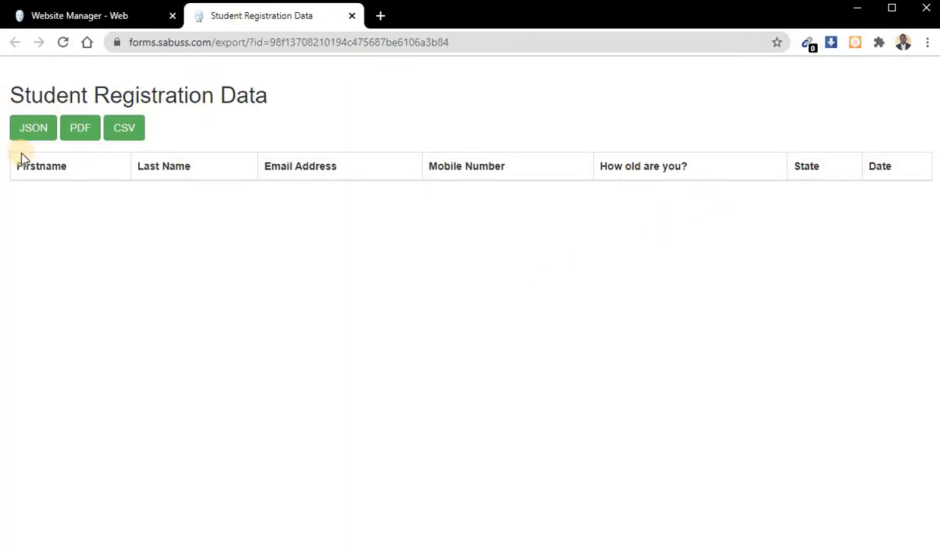
pyautogui.click(32, 136)
pyautogui.click(351, 16)
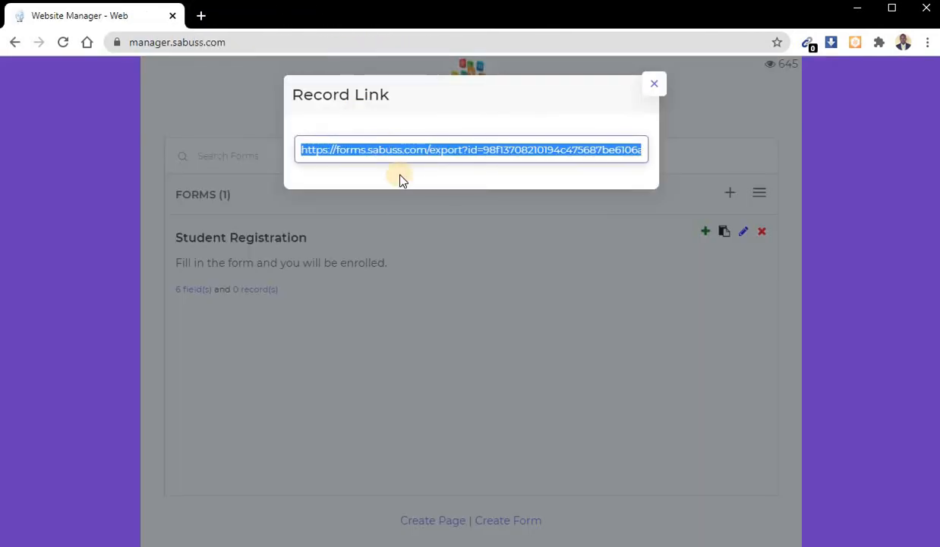
pyautogui.click(445, 303)
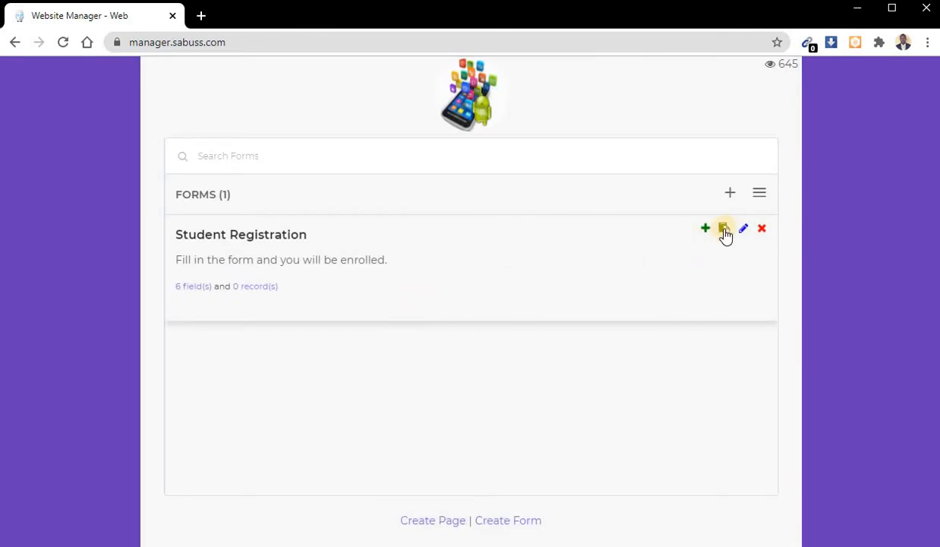
pyautogui.click(723, 230)
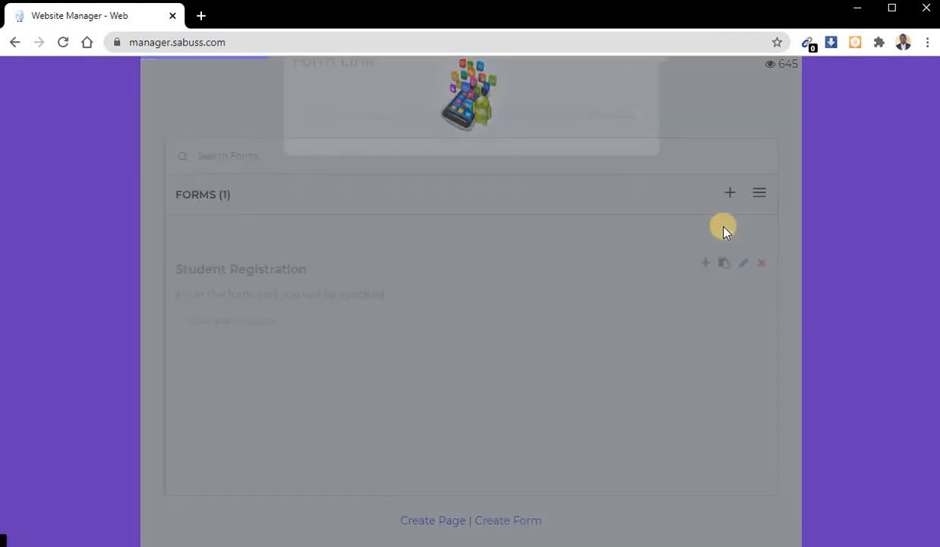
pyautogui.tripleClick(574, 152)
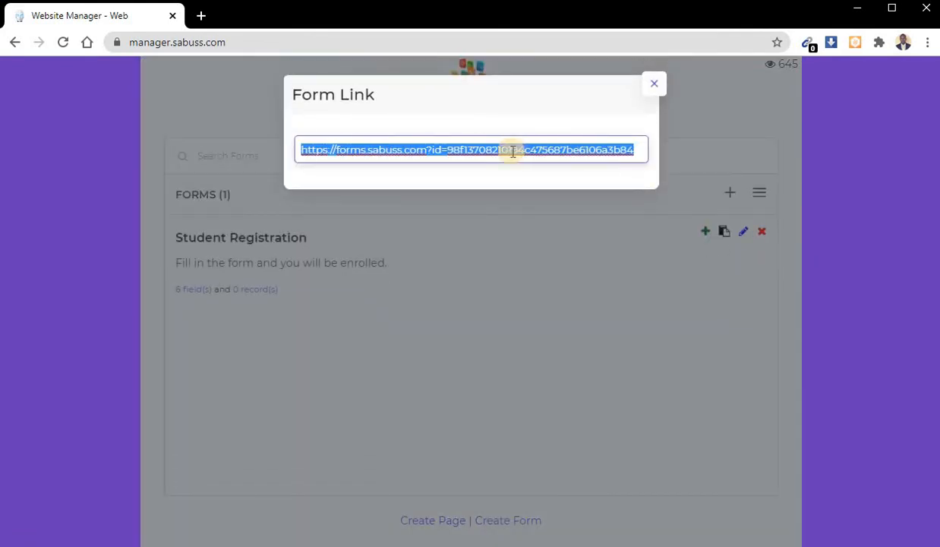
pyautogui.rightClick(512, 152)
pyautogui.click(655, 84)
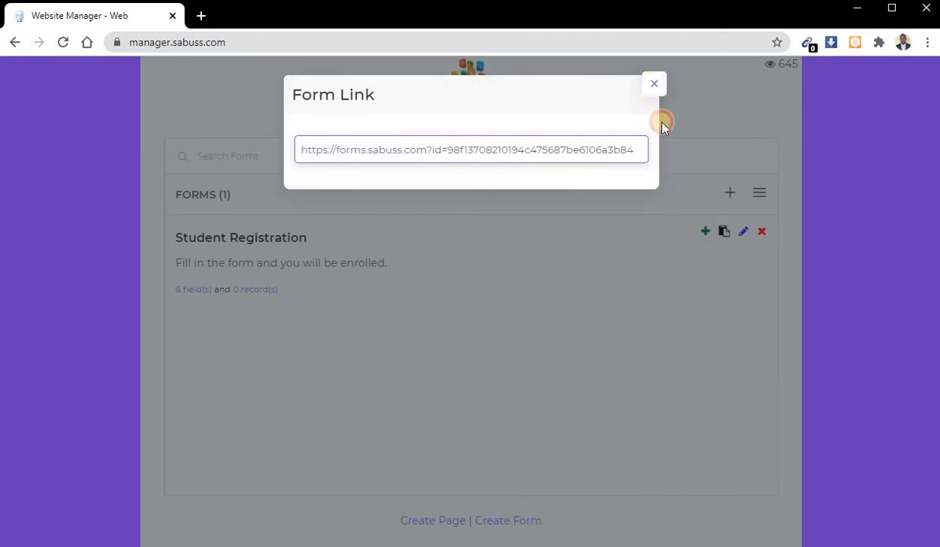
pyautogui.click(662, 119)
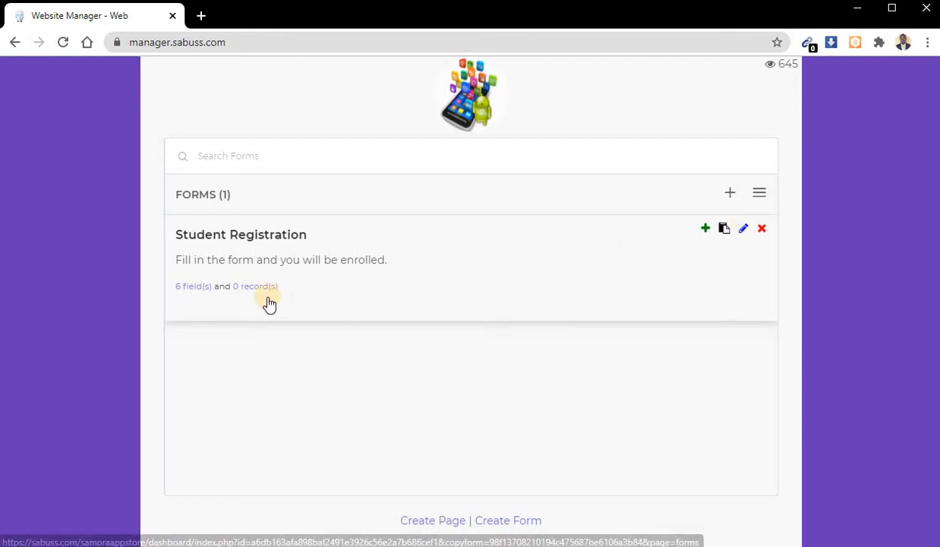
# - Open the Student Registration form's public link in a new tab and look over its fields
pyautogui.click(727, 227)
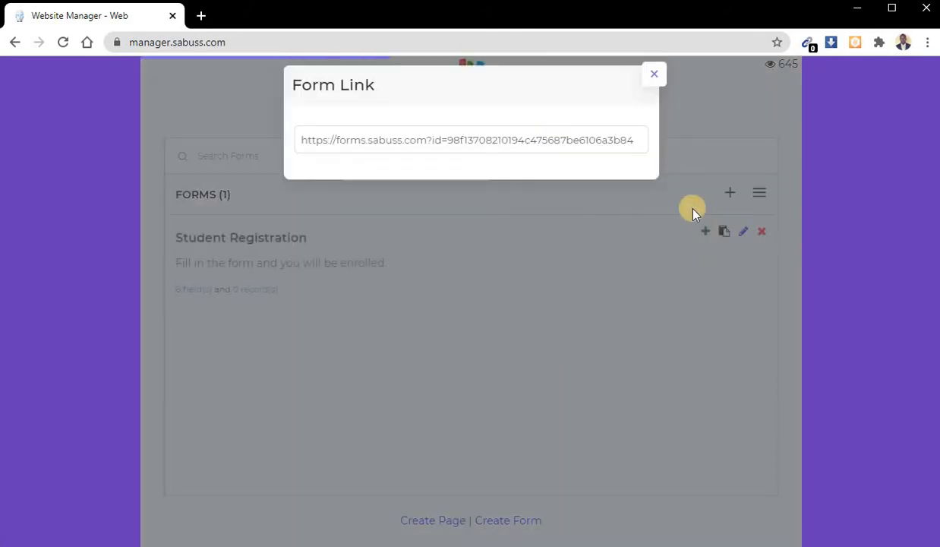
pyautogui.tripleClick(542, 151)
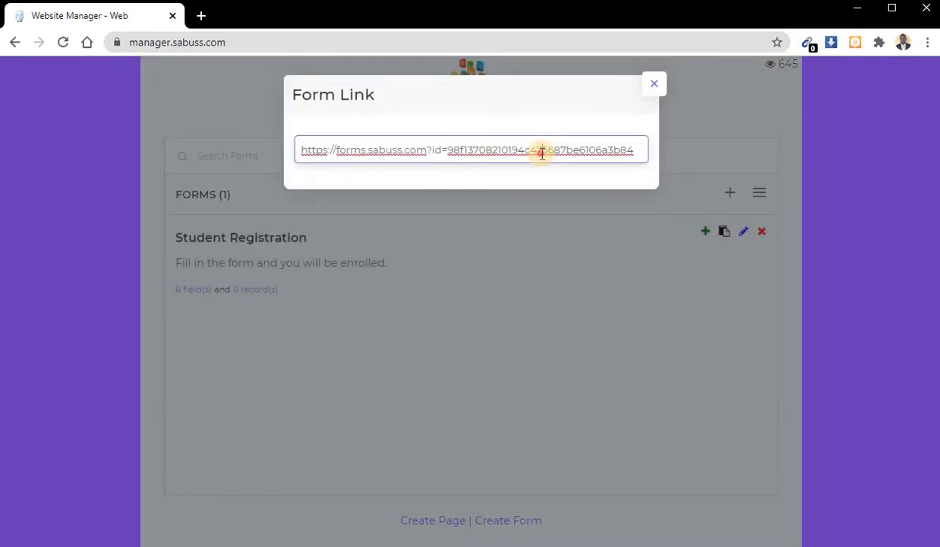
pyautogui.rightClick(541, 151)
pyautogui.click(598, 264)
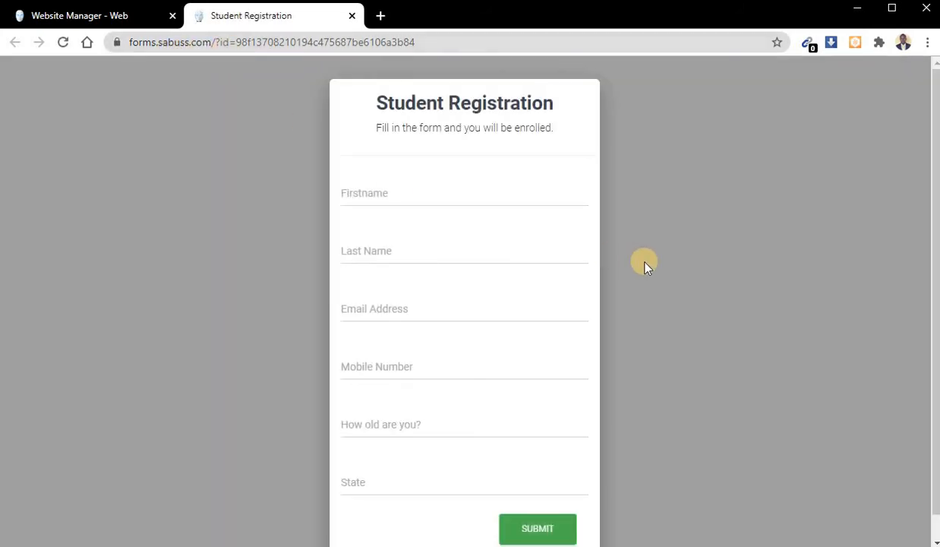
pyautogui.scroll(-1, 643, 266)
pyautogui.scroll(1, 643, 265)
pyautogui.scroll(-1, 621, 340)
pyautogui.scroll(1, 460, 174)
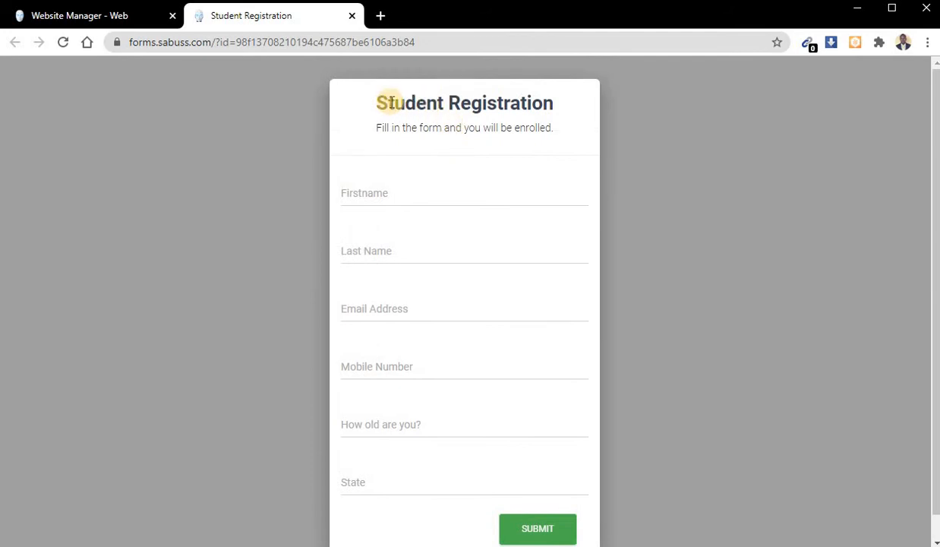
# - Compare the public form's title and description with the Student Registration entry in the website manager
pyautogui.click(122, 16)
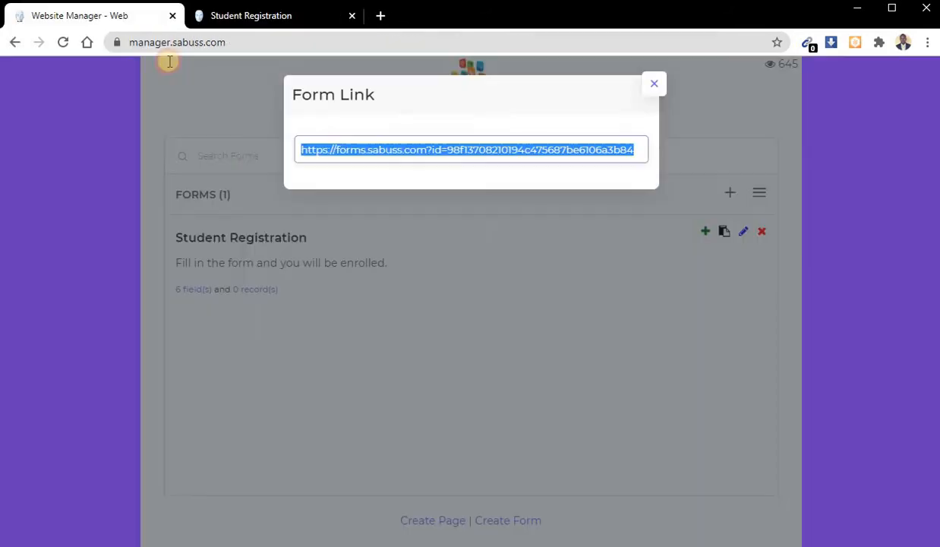
pyautogui.click(226, 242)
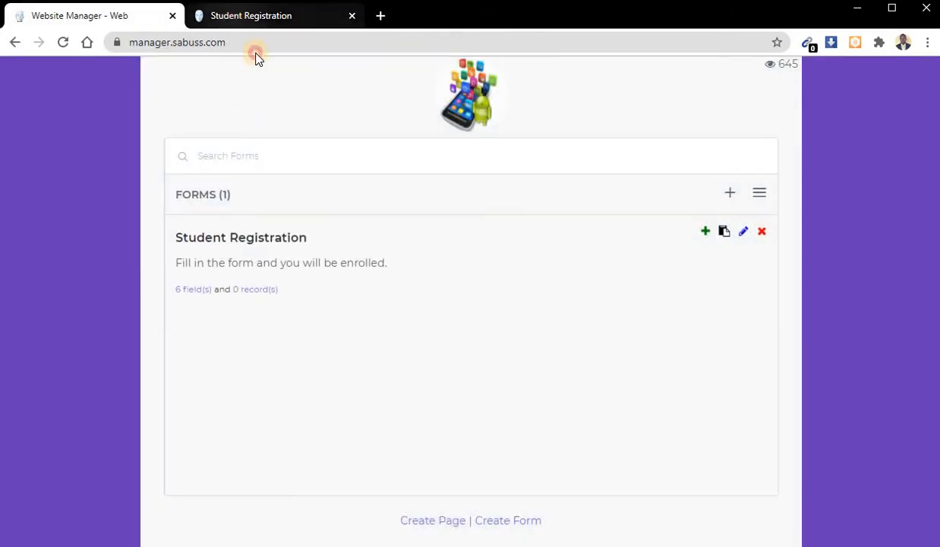
pyautogui.click(254, 16)
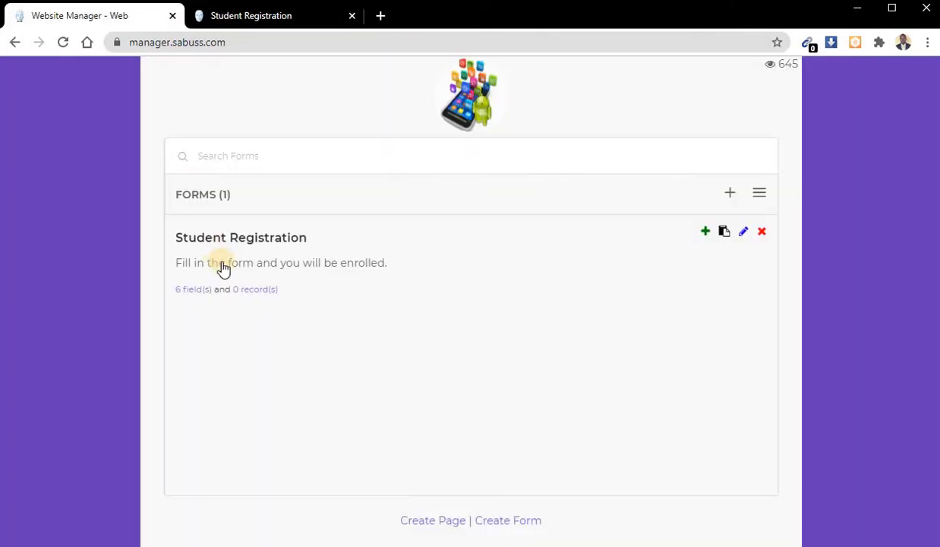
pyautogui.click(118, 17)
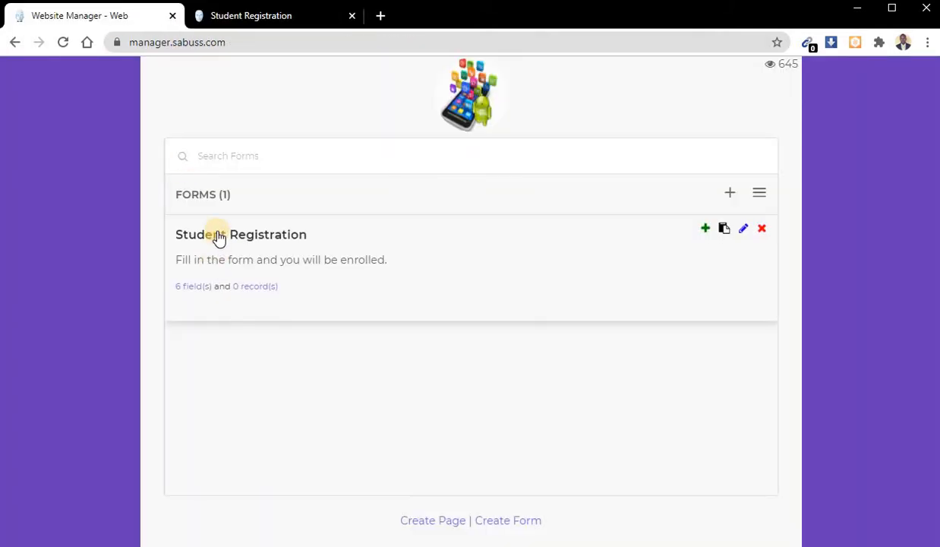
# - Fill in the student's first name and last name on the public registration form
pyautogui.click(252, 18)
pyautogui.click(386, 191)
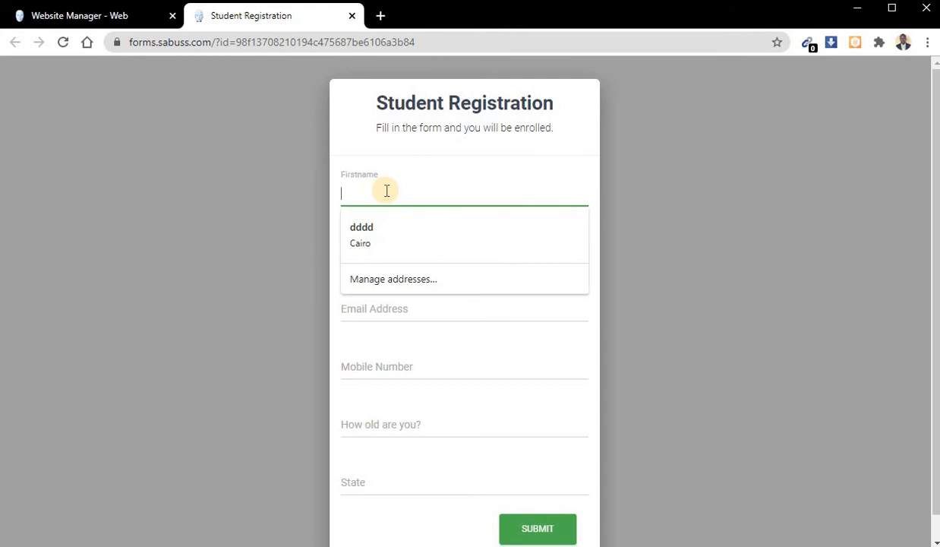
pyautogui.write('Saheed')
pyautogui.press('Tab')
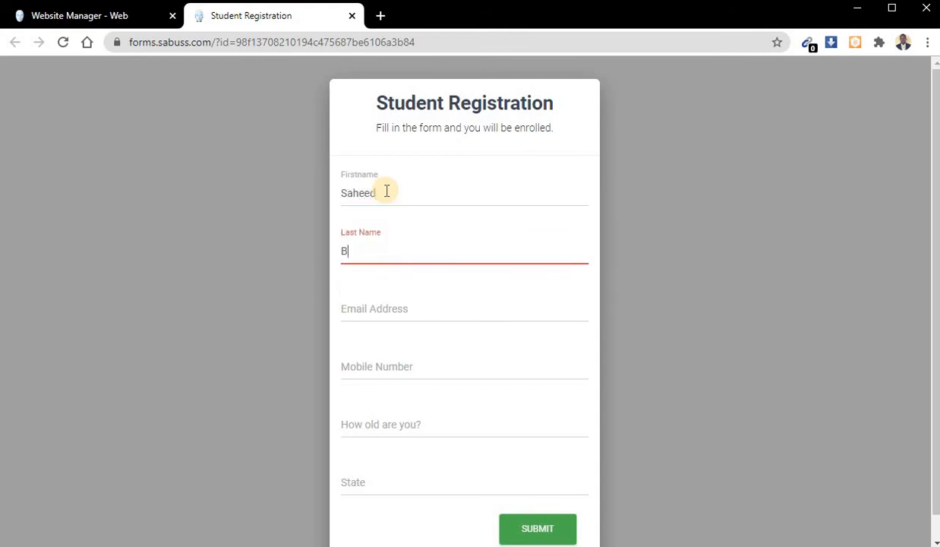
pyautogui.press('Tab')
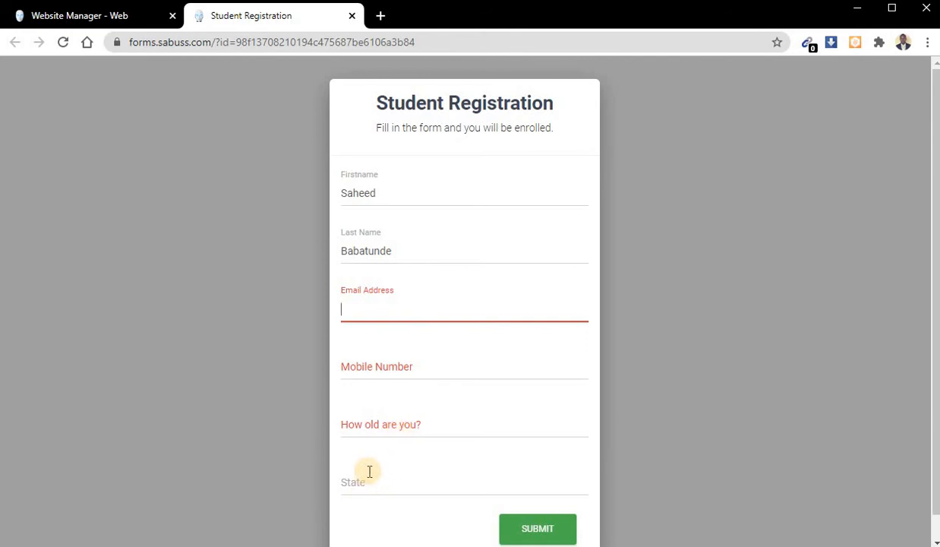
# - Fill in the student's e-mail in the form's Email Address field
pyautogui.hotkey('ctrl', 'a')
pyautogui.press('BackSpace')
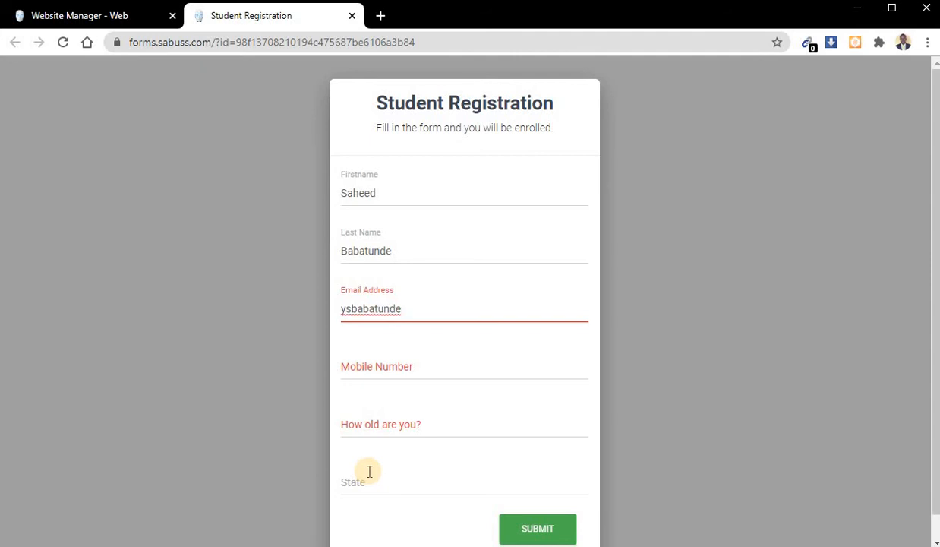
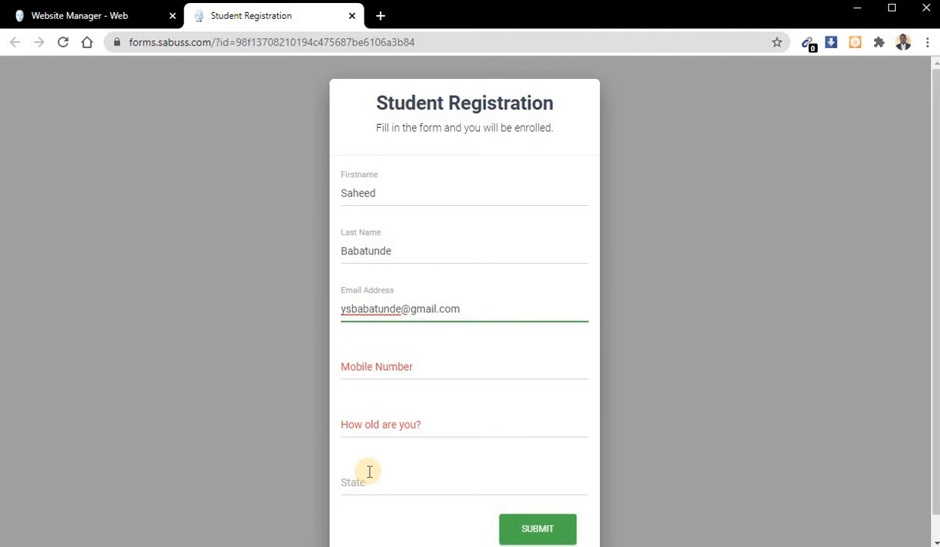
# - Try the text "ghjk" and part of a phone number in the form's Mobile Number field
pyautogui.press('Tab')
pyautogui.write('ghjk')
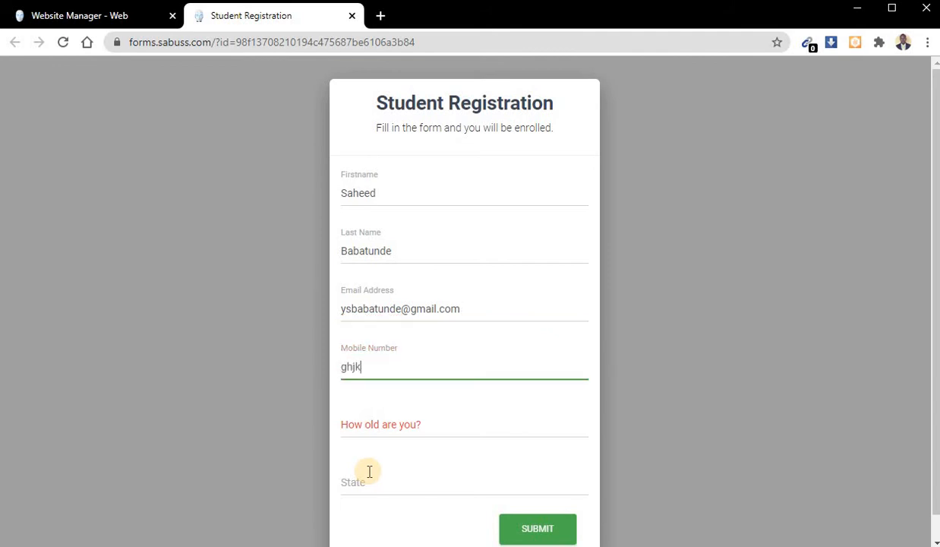
pyautogui.hotkey('ctrl', 'a')
pyautogui.write('07')
pyautogui.press('BackSpace')
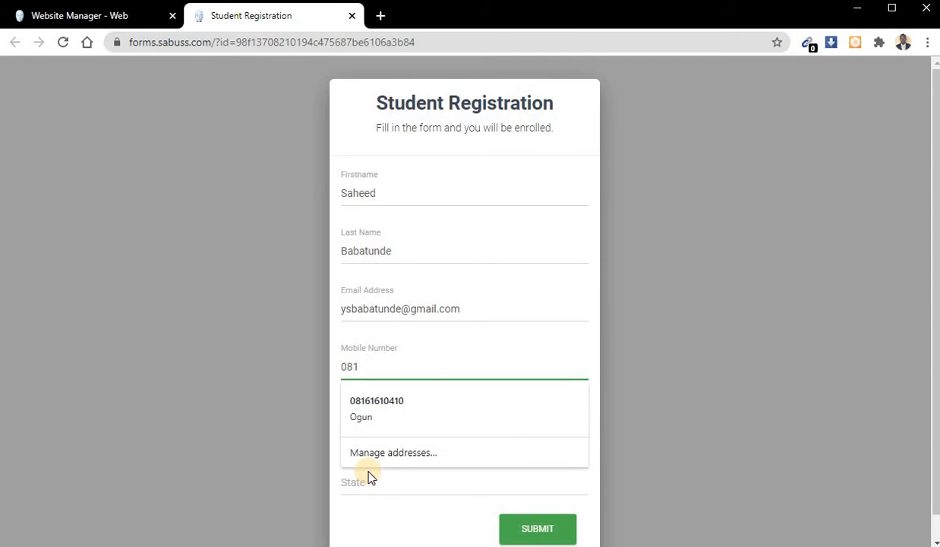
# - Replace the Mobile Number entry on the public form with the text "dhdhdhd" to test its validation
pyautogui.click(105, 16)
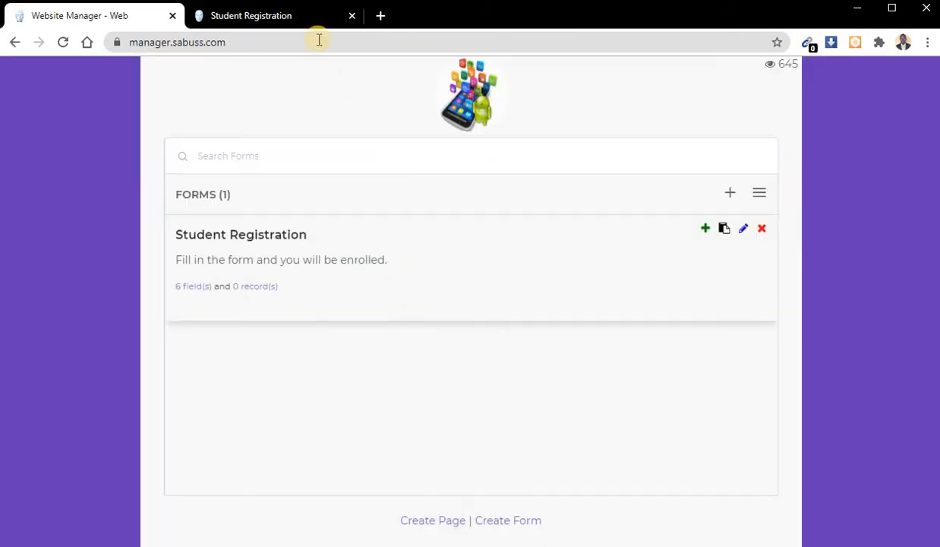
pyautogui.click(294, 15)
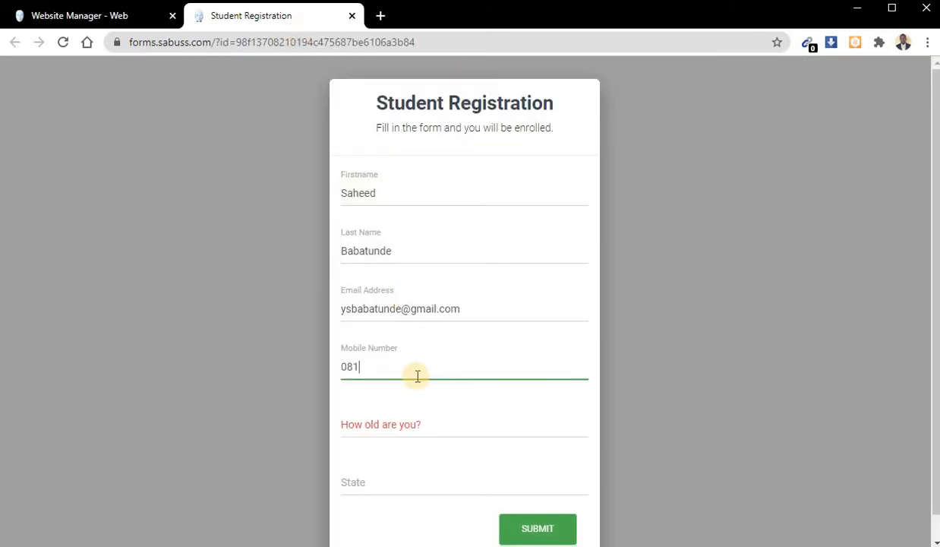
pyautogui.doubleClick(388, 362)
pyautogui.press('BackSpace')
pyautogui.write('dhdhdhd')
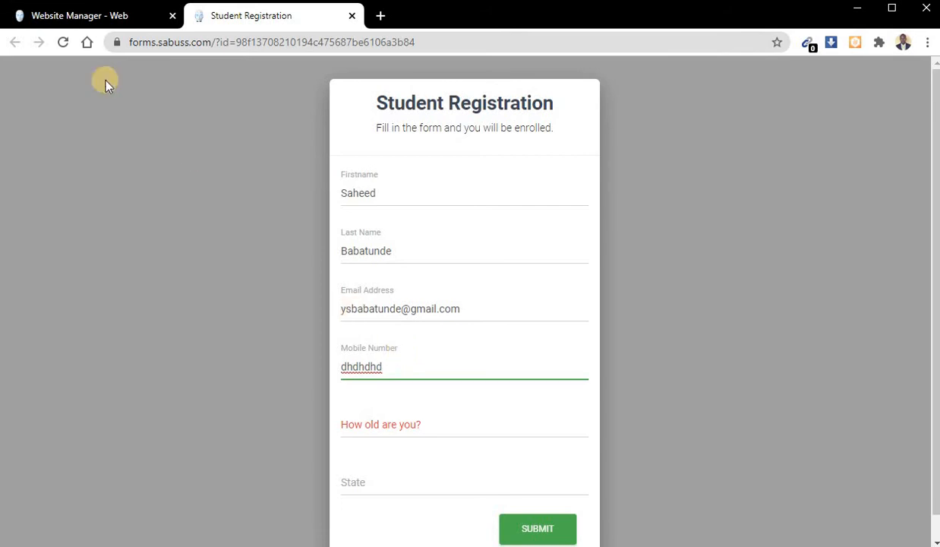
# - Change the Student Registration form's Mobile Number field type to Number in the website manager and save the update
pyautogui.click(100, 17)
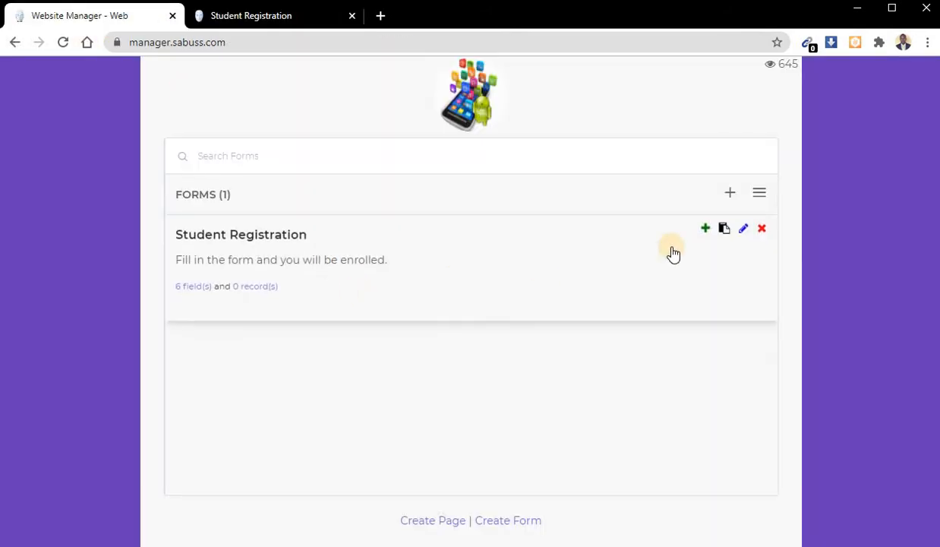
pyautogui.click(192, 284)
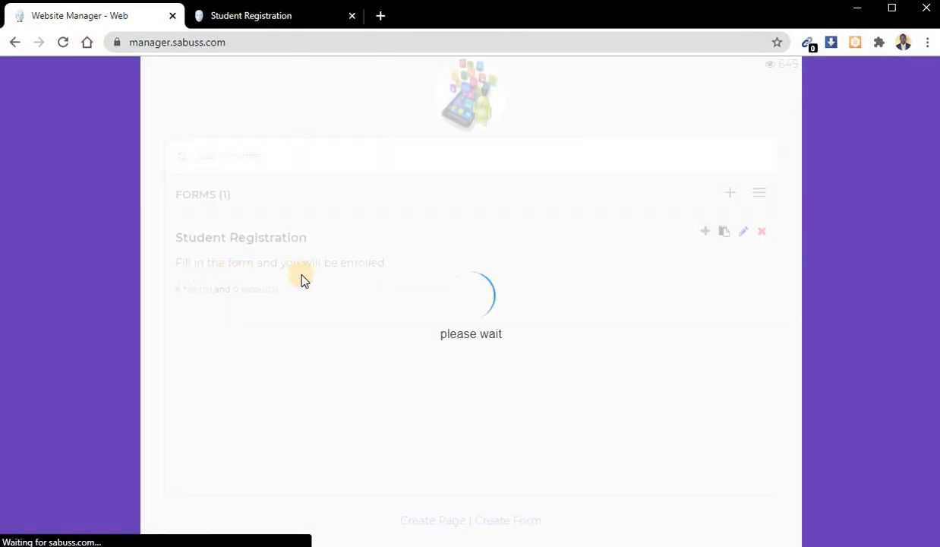
pyautogui.scroll(-3, 325, 348)
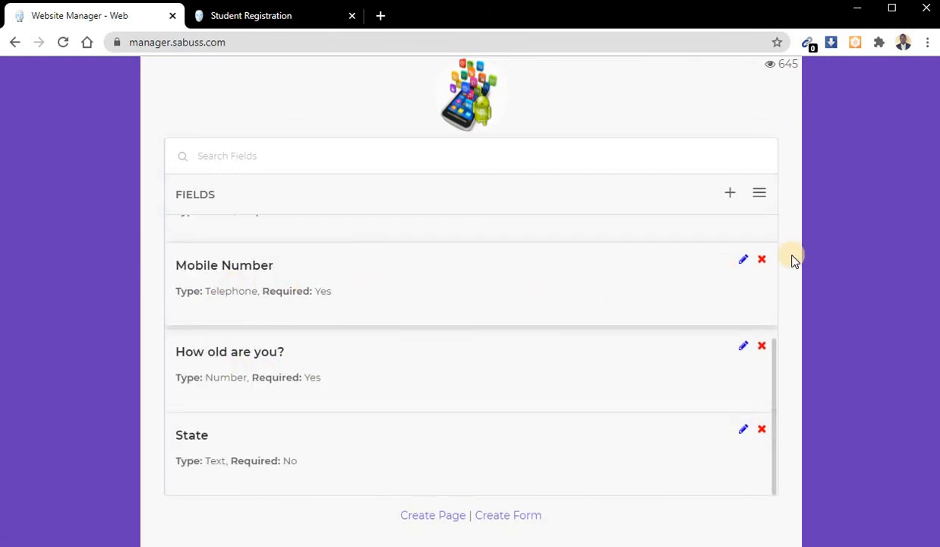
pyautogui.click(743, 259)
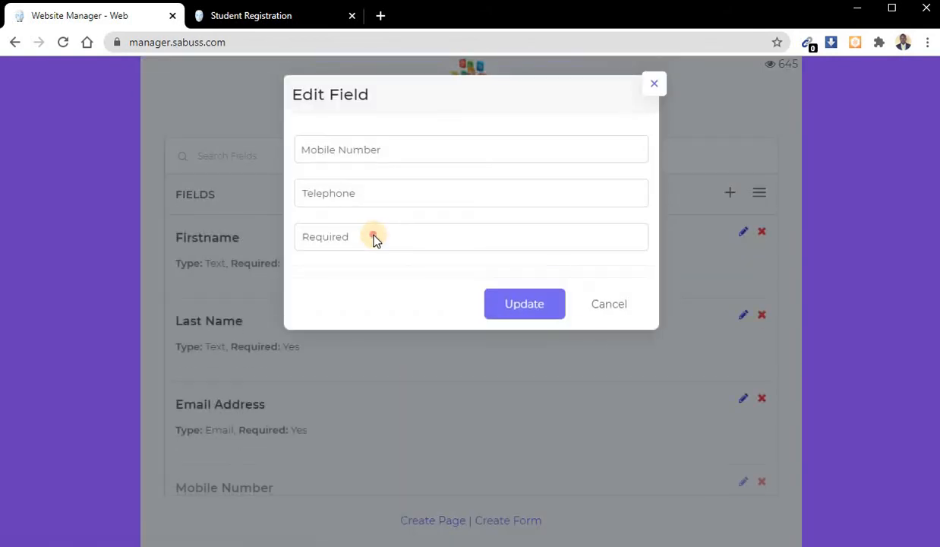
pyautogui.click(374, 239)
pyautogui.click(372, 197)
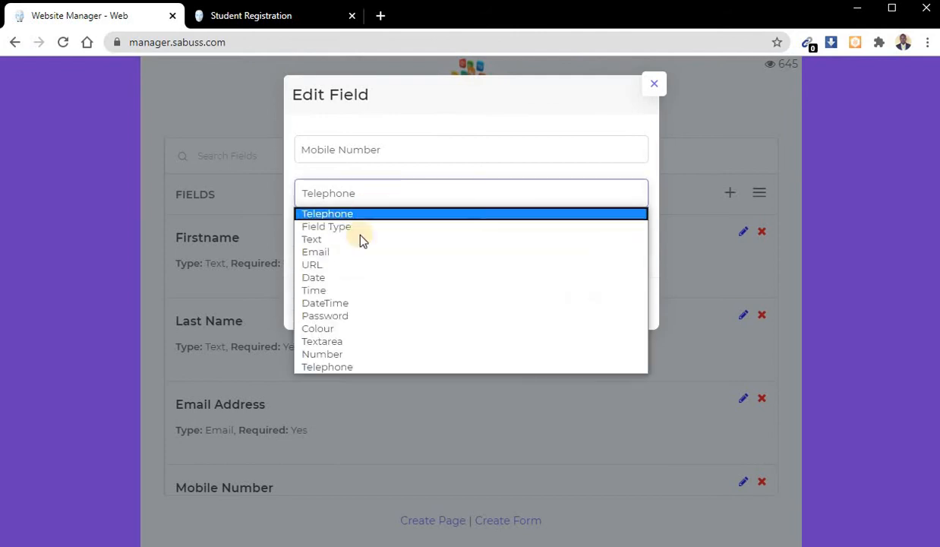
pyautogui.click(351, 353)
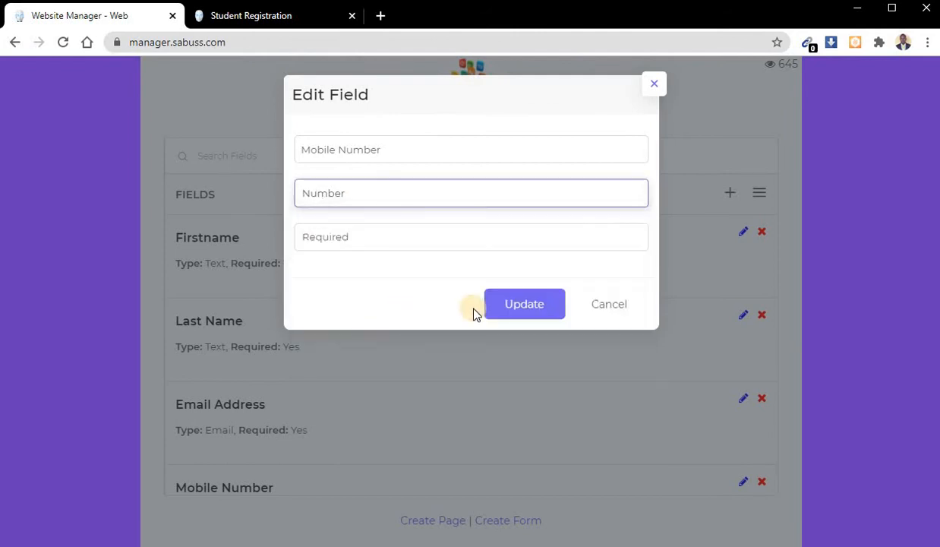
pyautogui.click(517, 304)
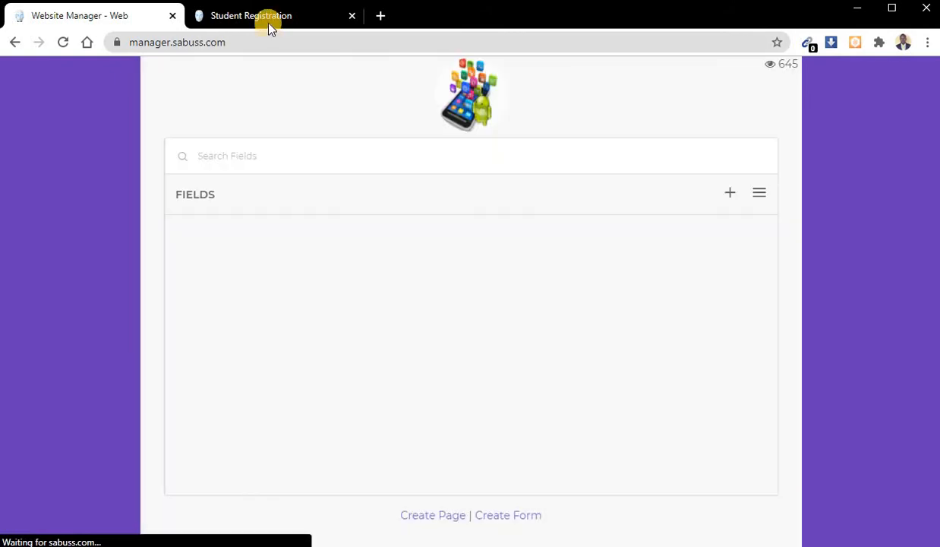
# - Reload the public registration form and fill in the student's first name and last name
pyautogui.click(262, 22)
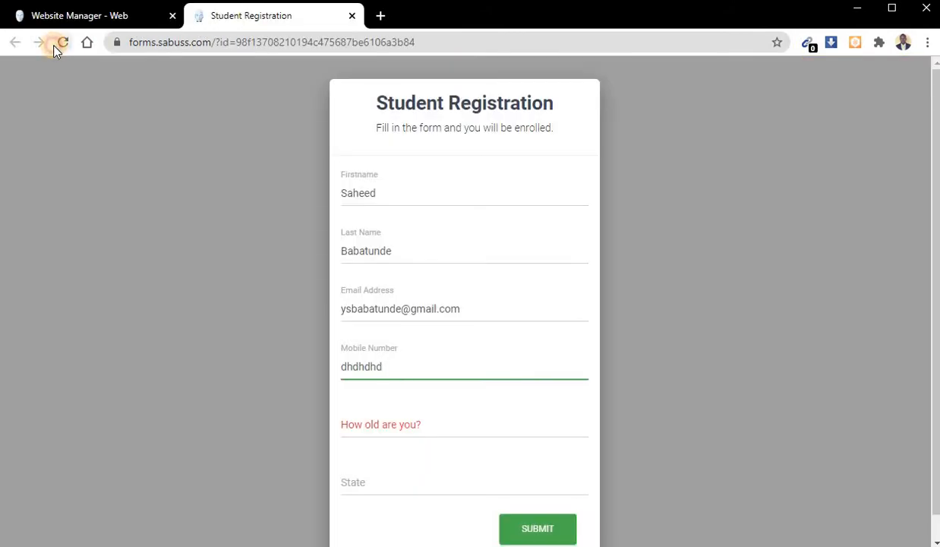
pyautogui.click(53, 45)
pyautogui.click(388, 201)
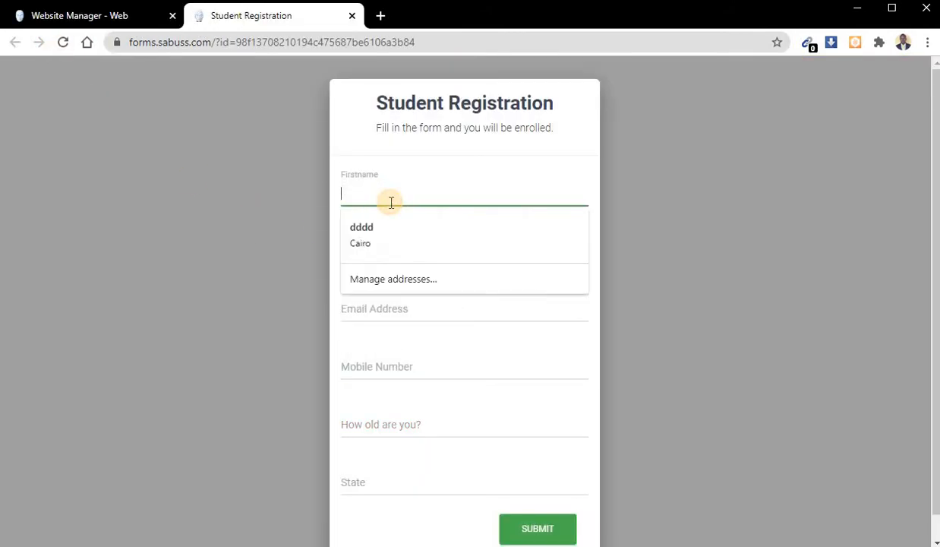
pyautogui.press('Tab')
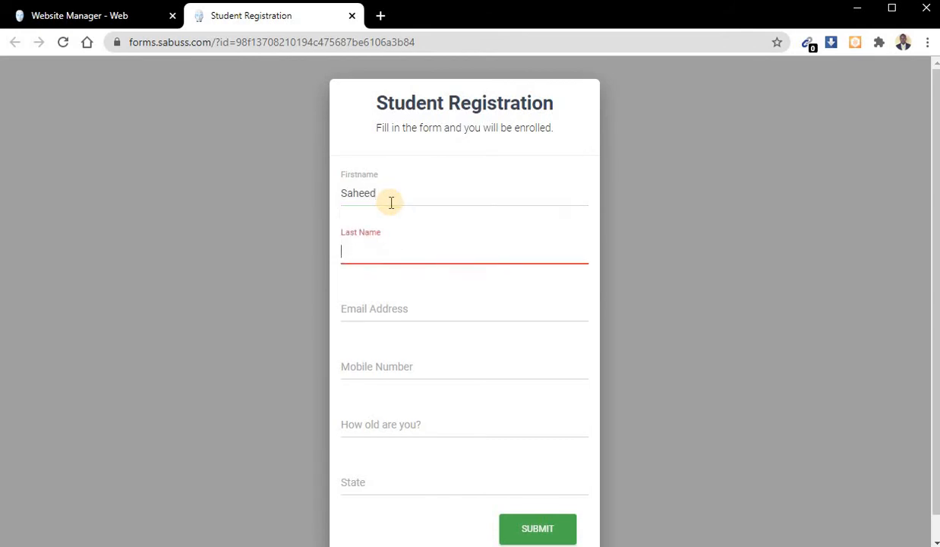
pyautogui.press('Down')
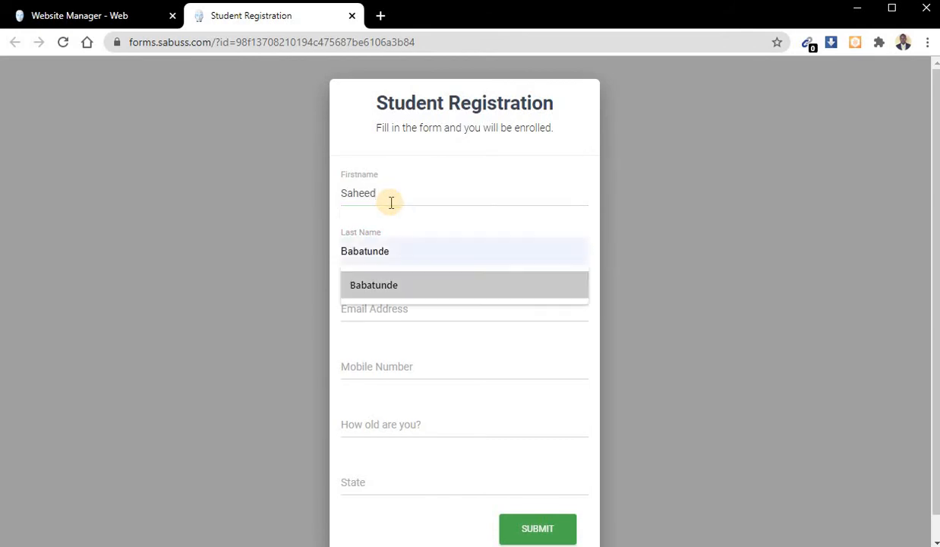
# - Enter the student's e-mail in the Email Address field of the reloaded form
pyautogui.press('Tab')
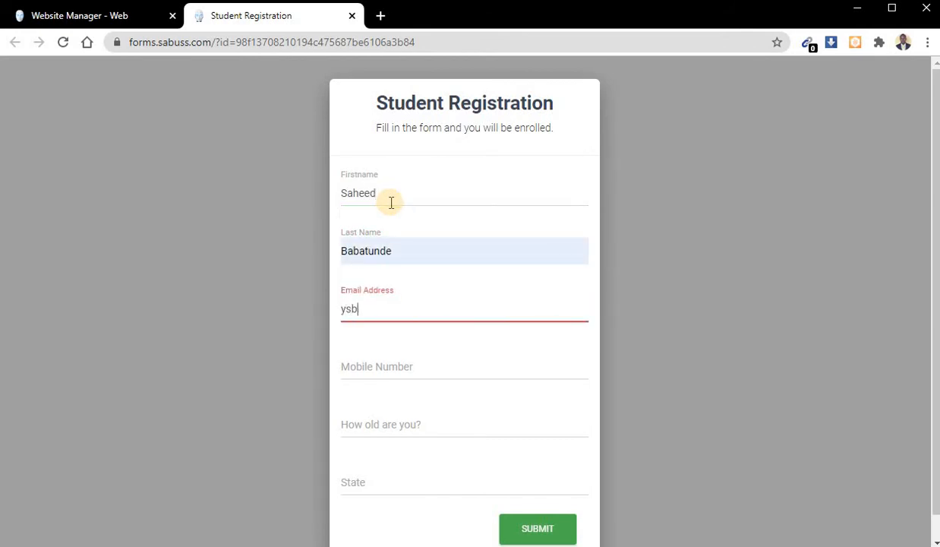
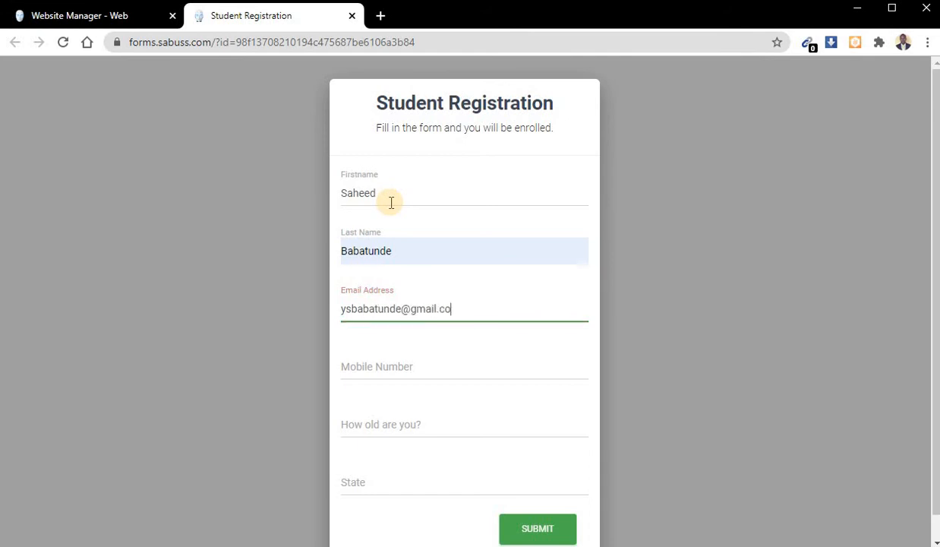
# - Fill in the student's mobile number from the saved suggestion and clear the autofilled State entry
pyautogui.press('Tab')
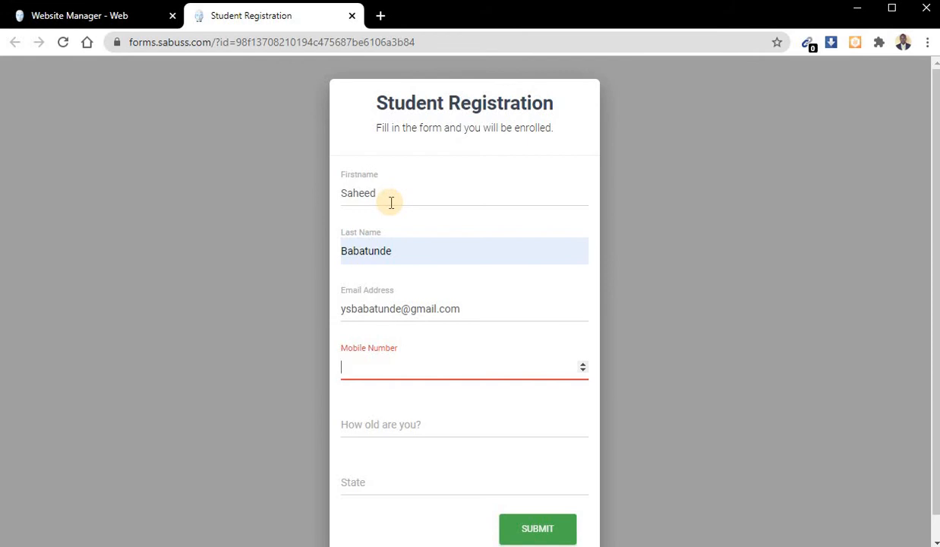
pyautogui.write('0816161')
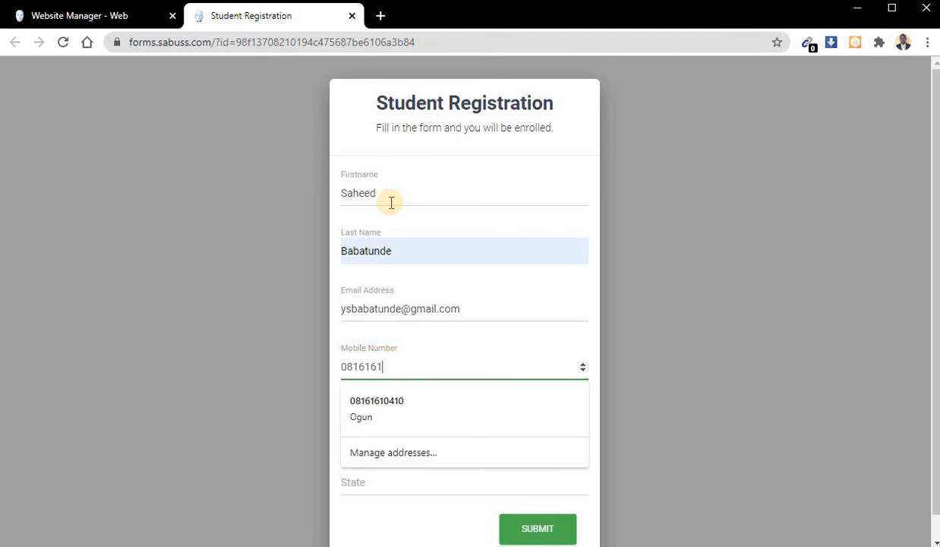
pyautogui.press('Down')
pyautogui.press('Return')
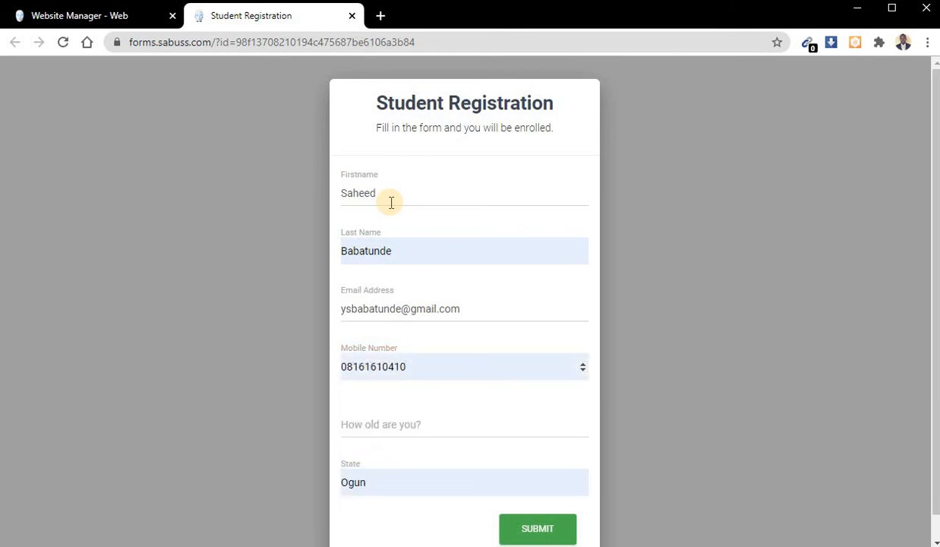
pyautogui.doubleClick(384, 483)
pyautogui.press('BackSpace')
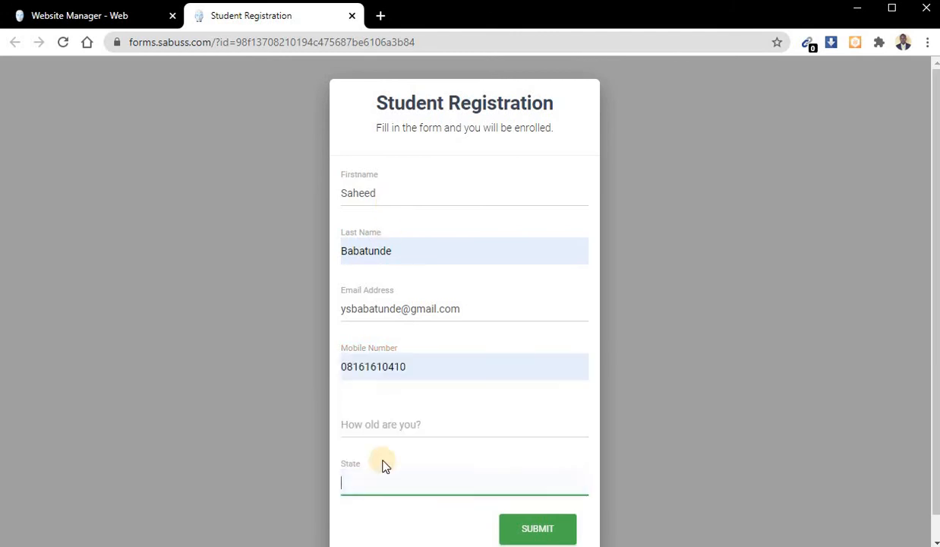
# - Test the "How old are you?" field with the letter "e", replace it with 99, and leave State empty
pyautogui.click(384, 427)
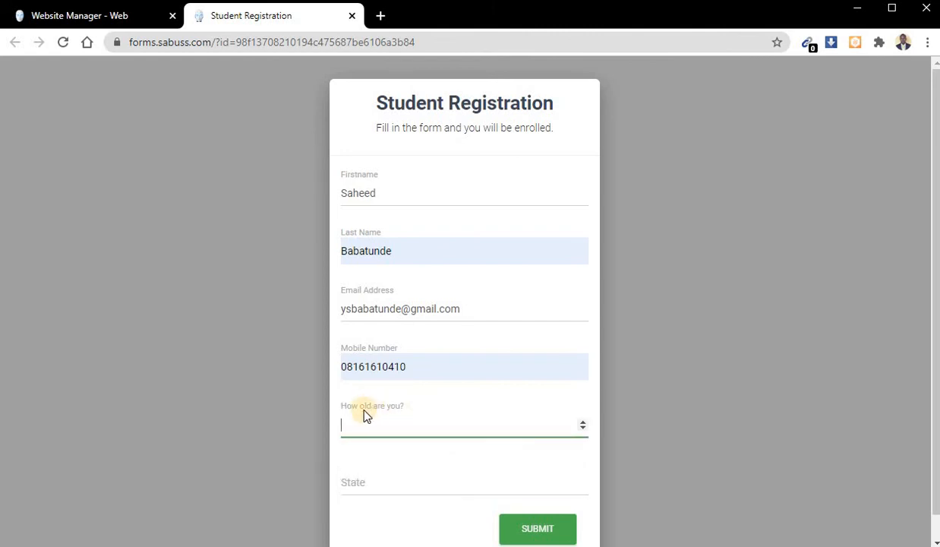
pyautogui.write('ee')
pyautogui.press('BackSpace')
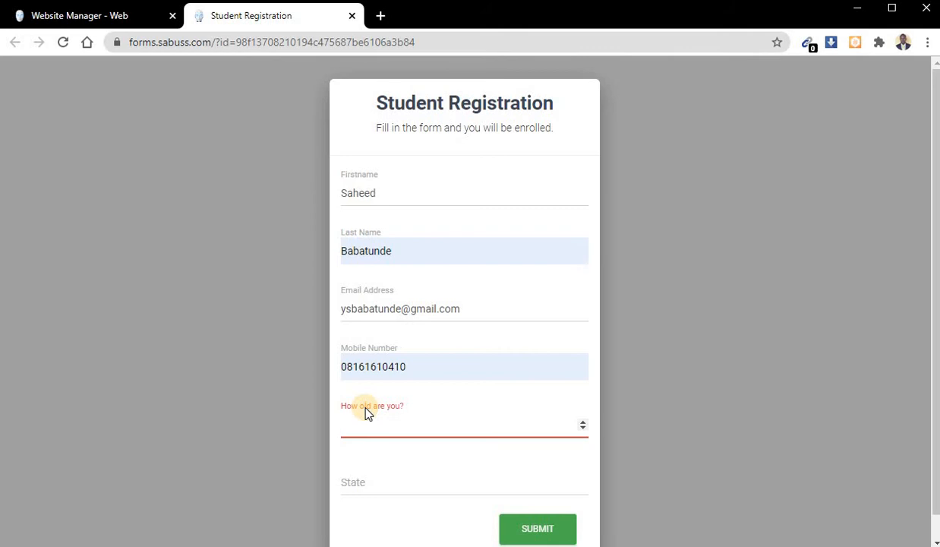
pyautogui.write('99')
pyautogui.click(374, 476)
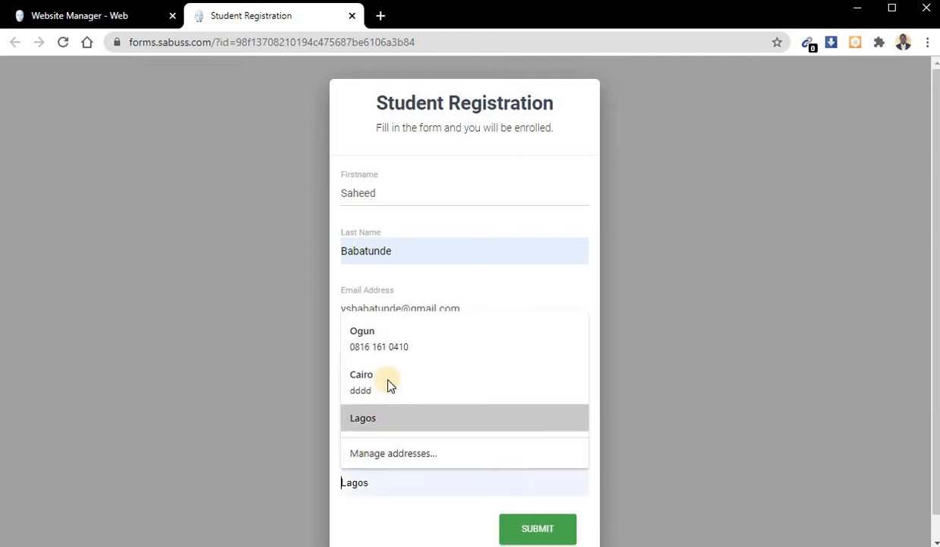
pyautogui.click(387, 507)
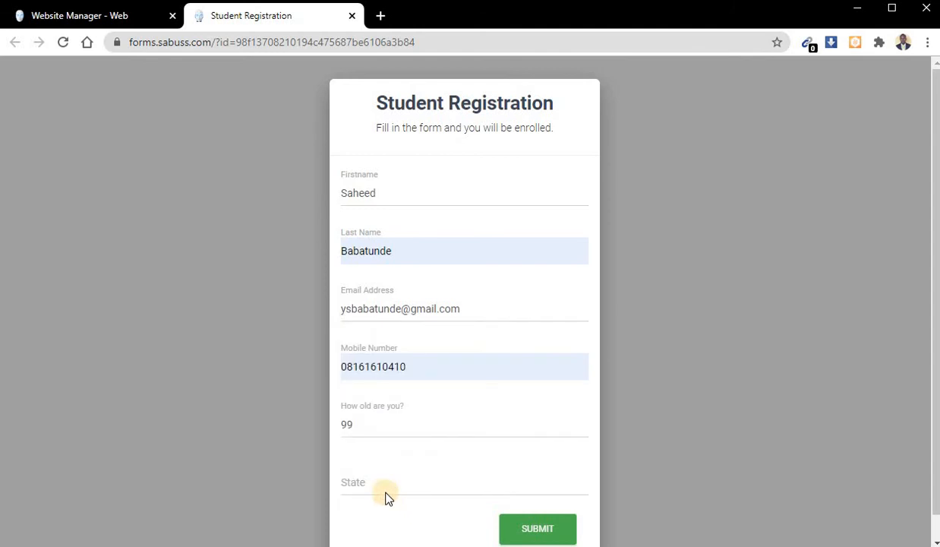
# - Clear the "How old are you?" field and enter 99 again
pyautogui.click(374, 422)
pyautogui.press('BackSpace')
pyautogui.press('BackSpace')
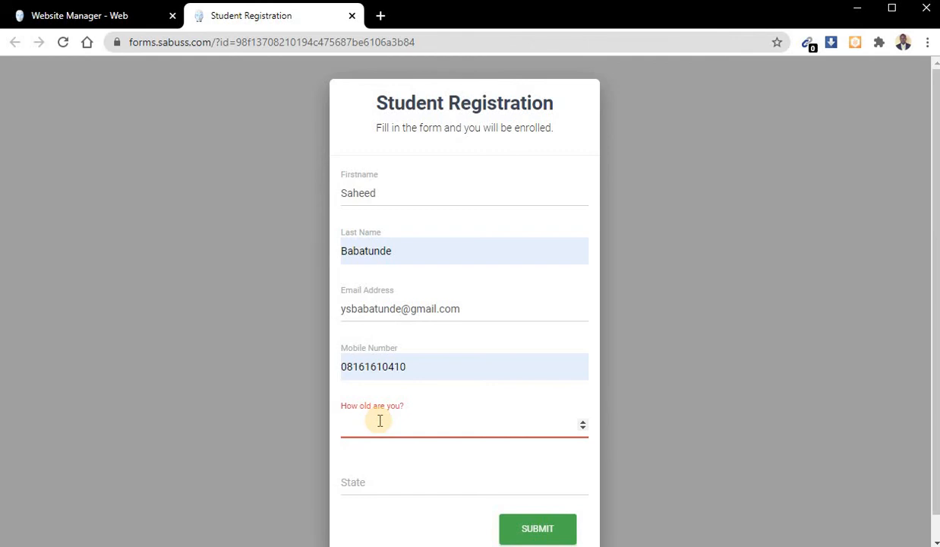
pyautogui.write('99')
# - Set the State to Oyo and submit the registration form
pyautogui.press('Tab')
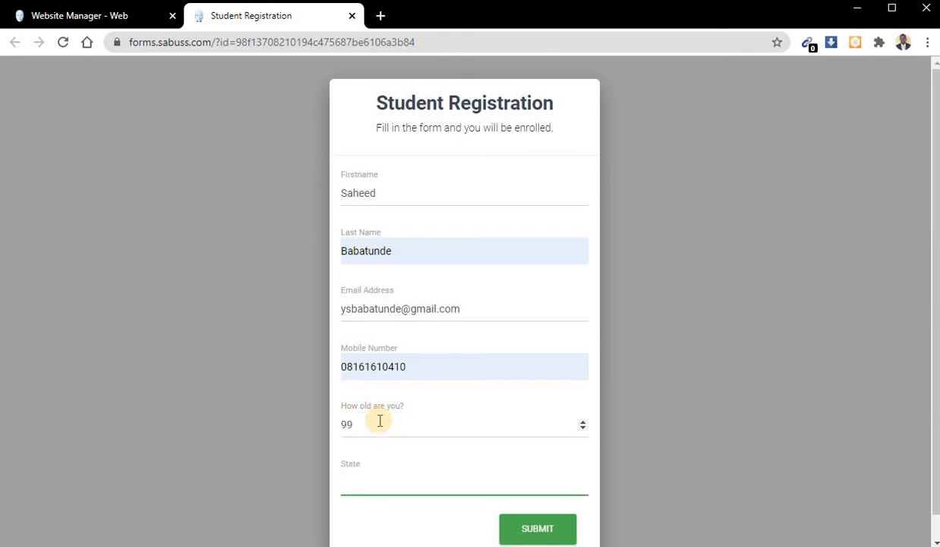
pyautogui.write('Oyo')
pyautogui.scroll(-1, 630, 455)
pyautogui.click(524, 506)
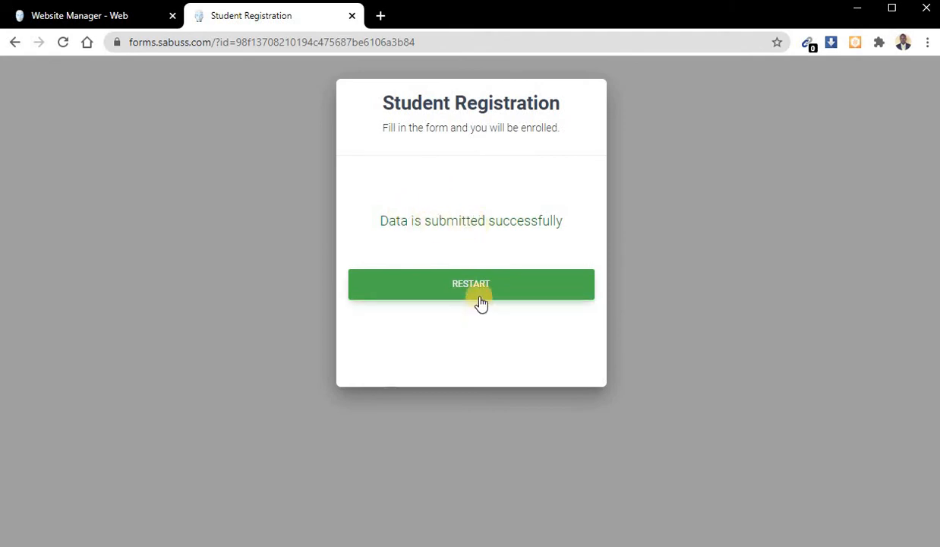
# - Open the Student Registration form's record link from the website manager's forms list in a new tab
pyautogui.click(99, 16)
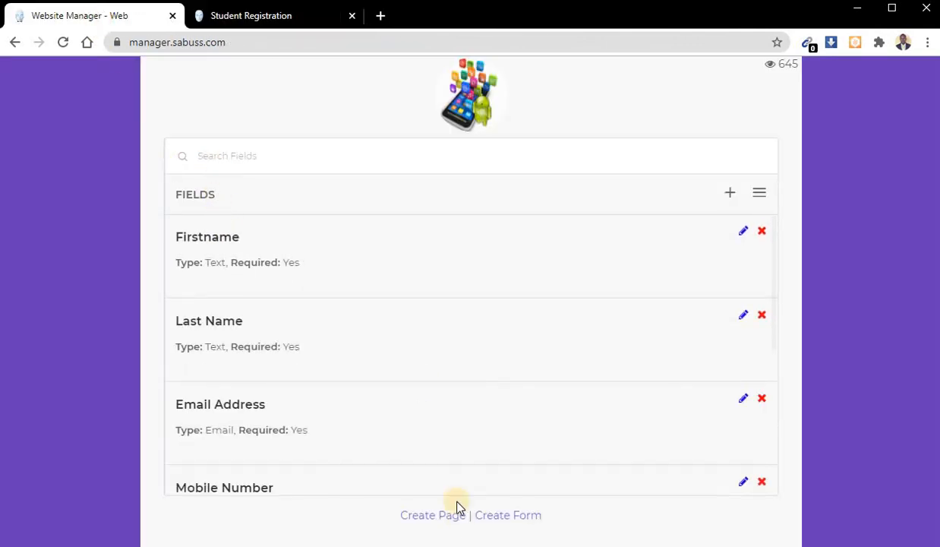
pyautogui.click(499, 519)
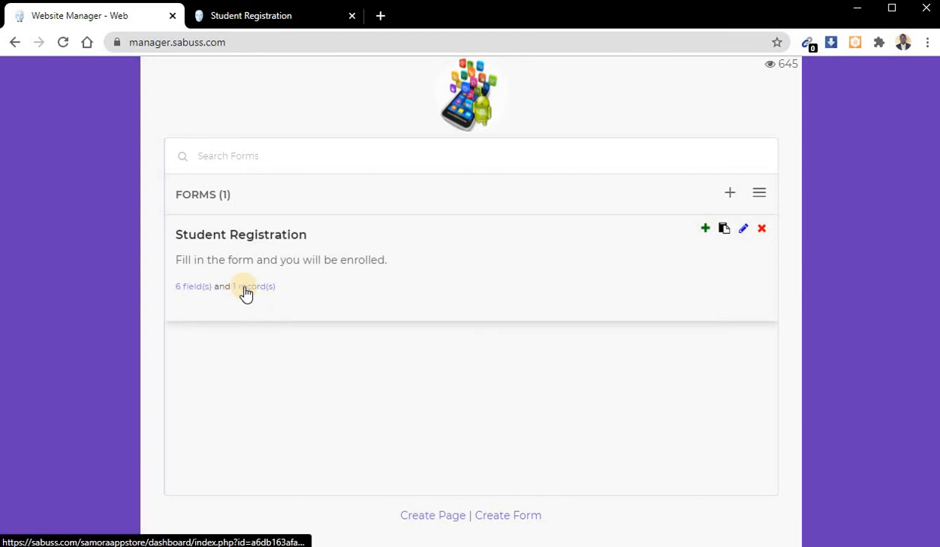
pyautogui.click(245, 294)
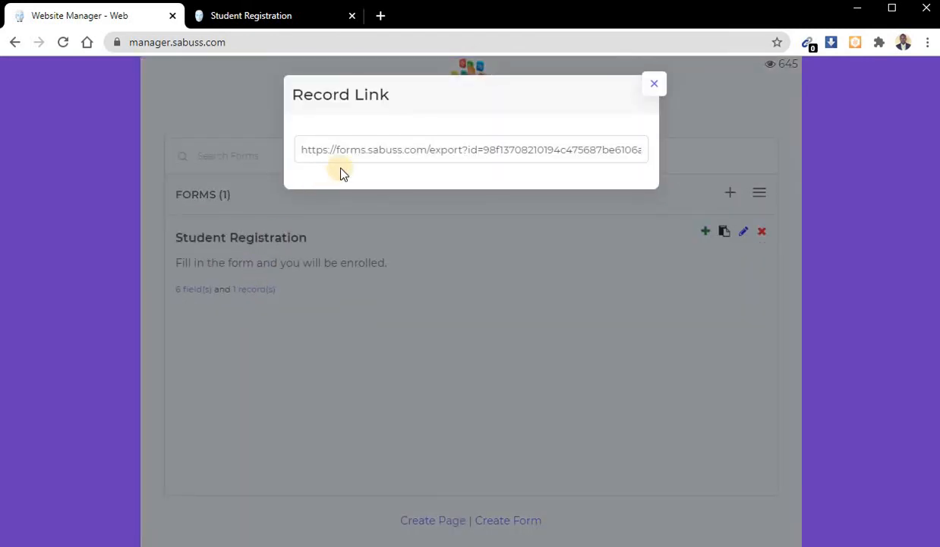
pyautogui.tripleClick(373, 149)
pyautogui.rightClick(377, 150)
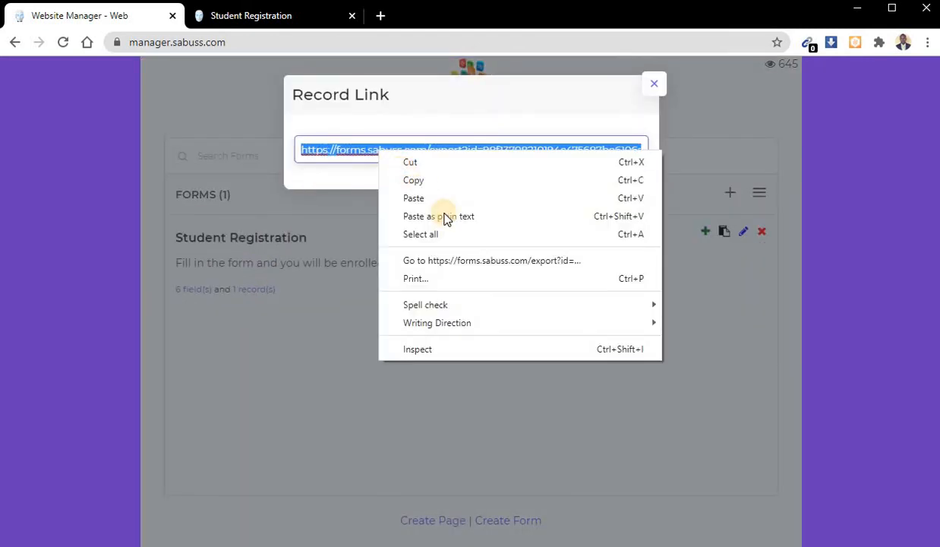
pyautogui.click(462, 261)
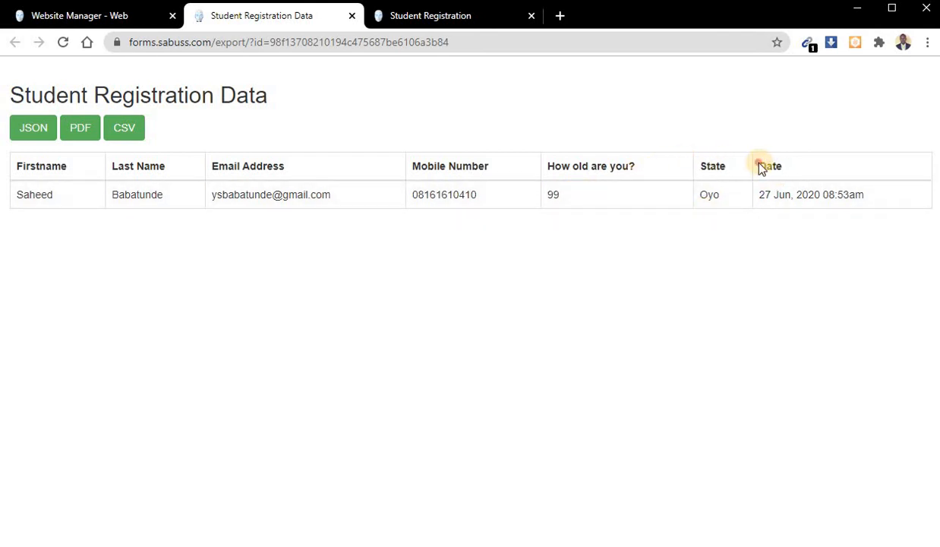
# - Examine the Date column and the submission date in the registration data table
pyautogui.moveTo(758, 165); pyautogui.dragTo(861, 195)
pyautogui.click(778, 193)
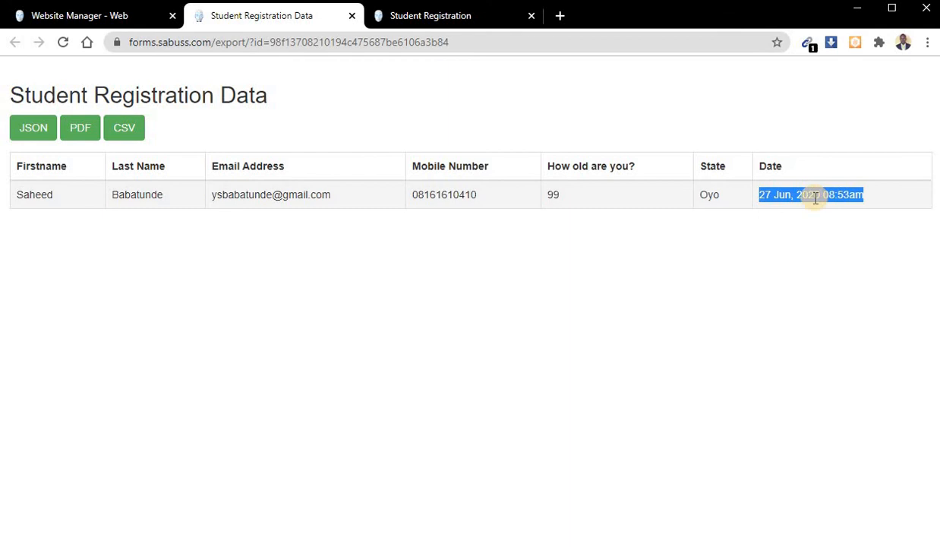
pyautogui.click(372, 287)
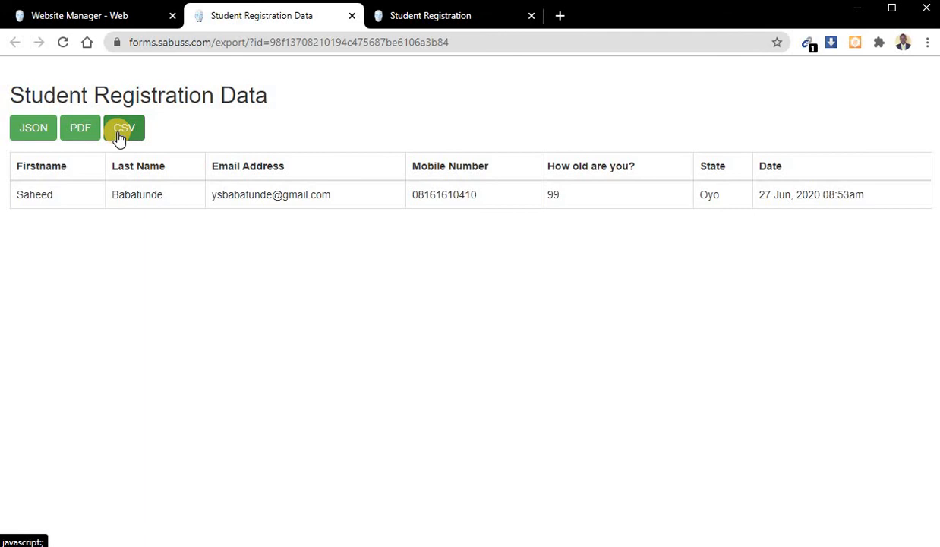
# - Export the registration data as JSON and open the downloaded record.json file for viewing
pyautogui.click(34, 128)
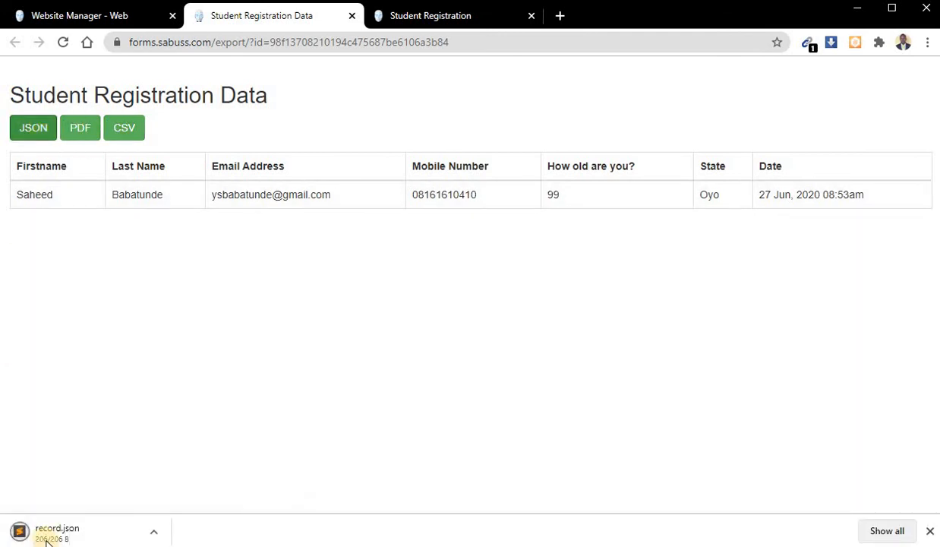
pyautogui.click(52, 525)
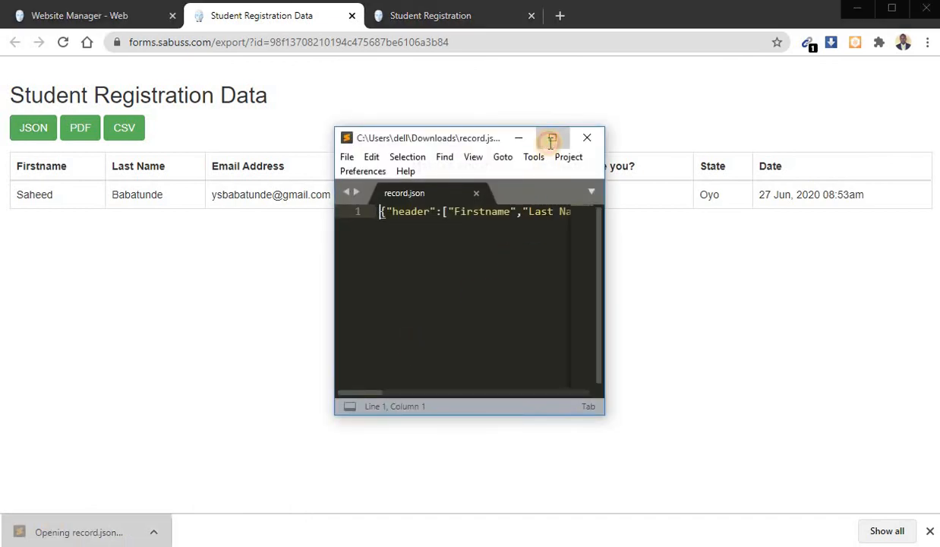
pyautogui.click(550, 140)
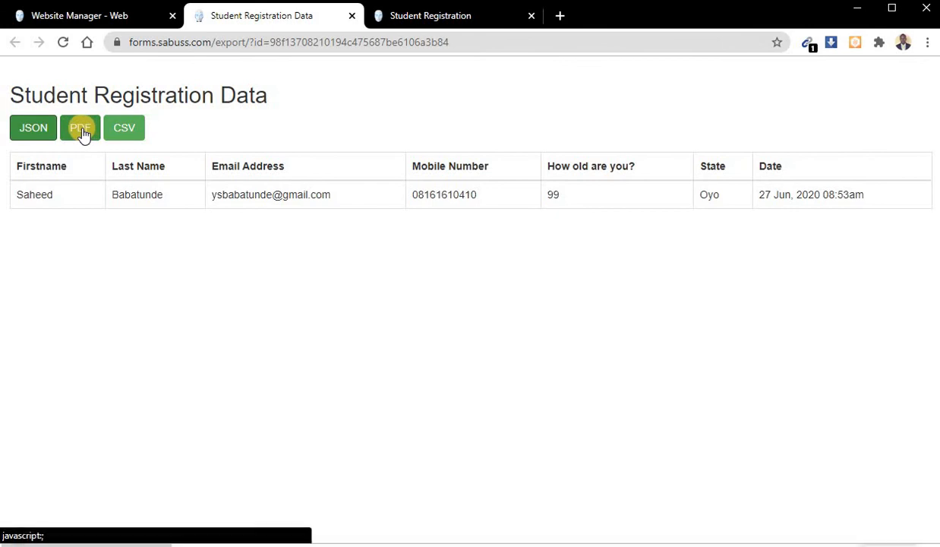
# - Export the registration data as PDF, and view and close the downloaded record.pdf
pyautogui.click(82, 129)
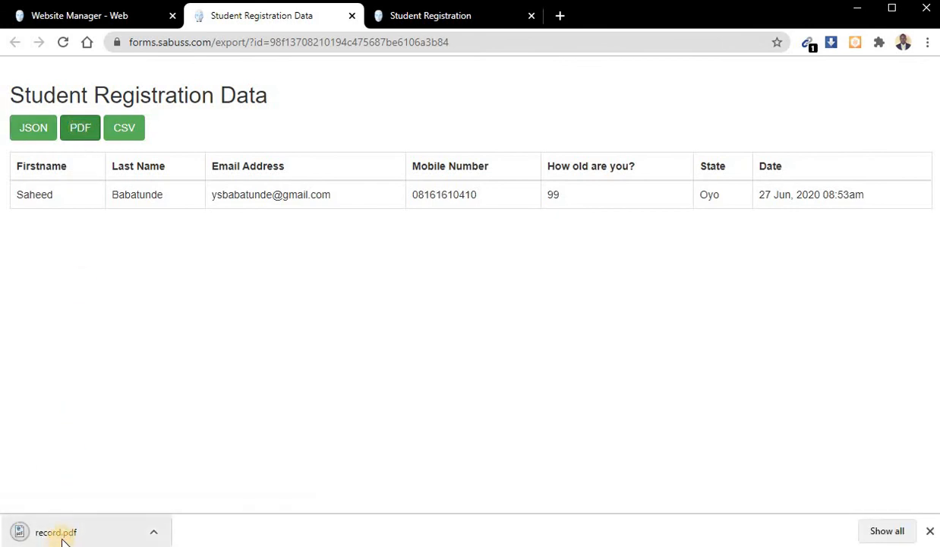
pyautogui.click(85, 526)
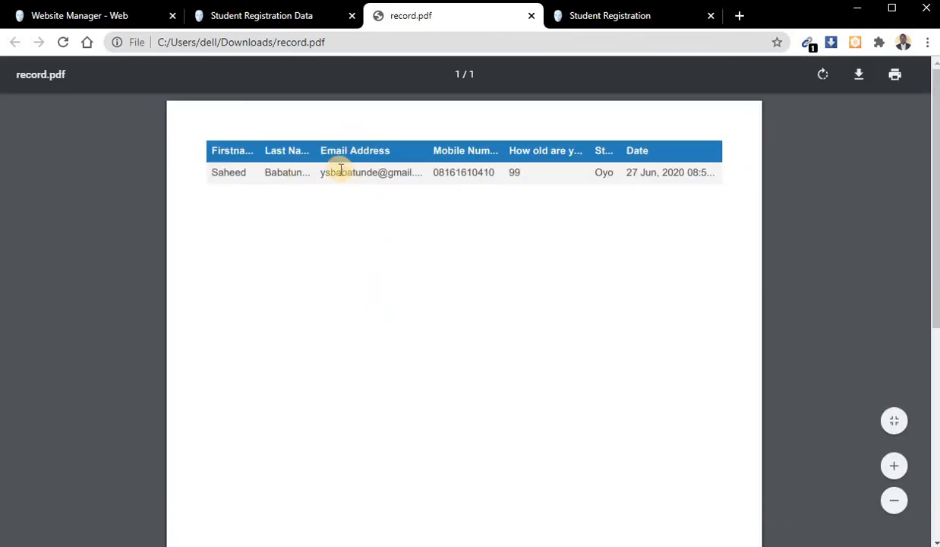
pyautogui.click(532, 16)
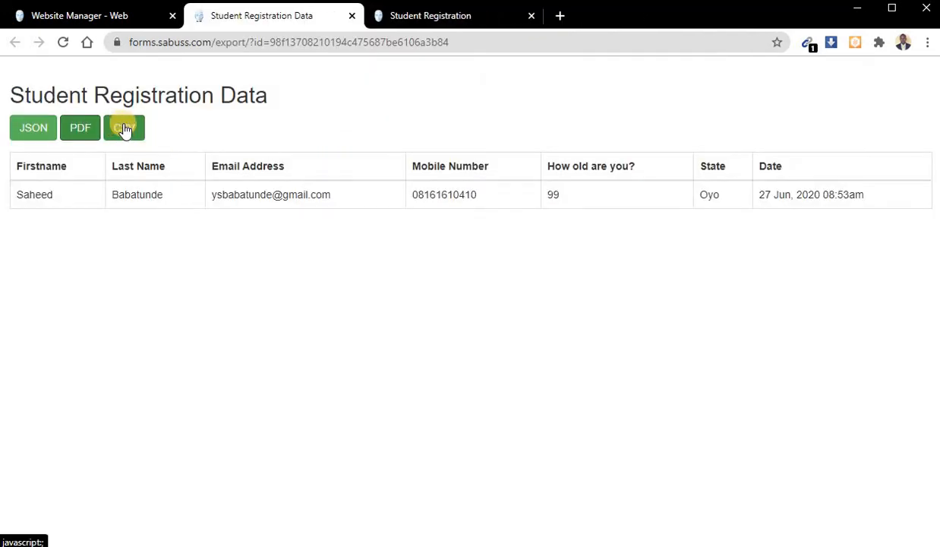
# - Export the registration table as PDF a second time and check the new copy, record (1).pdf, closing it after viewing
pyautogui.click(82, 129)
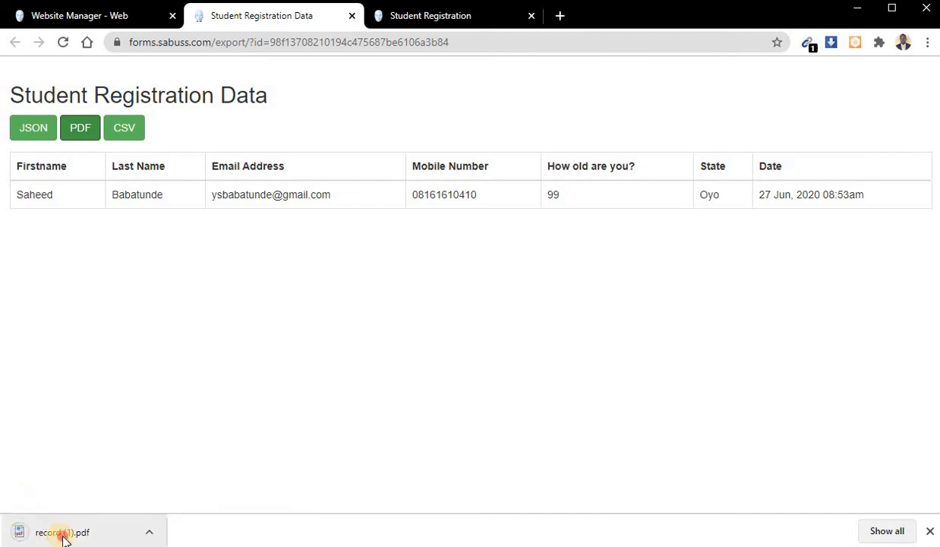
pyautogui.click(63, 535)
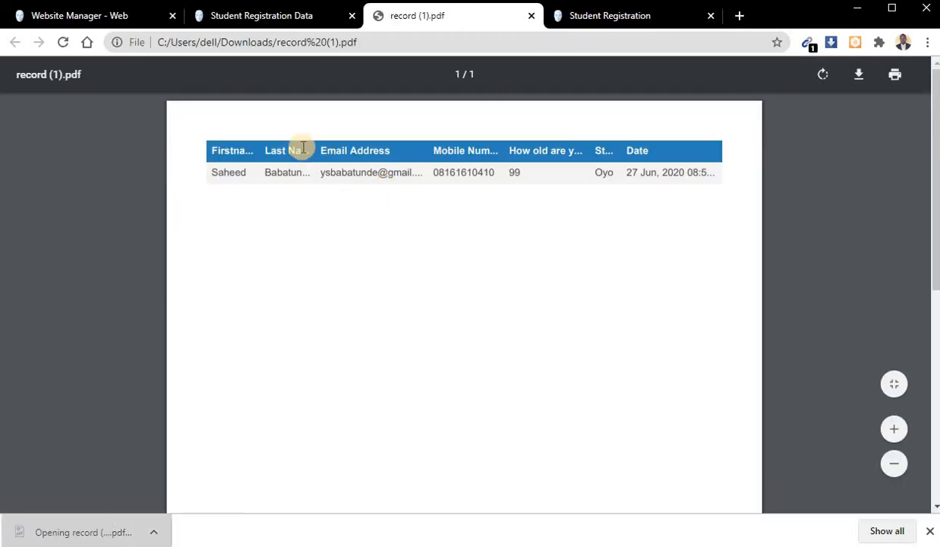
pyautogui.click(532, 16)
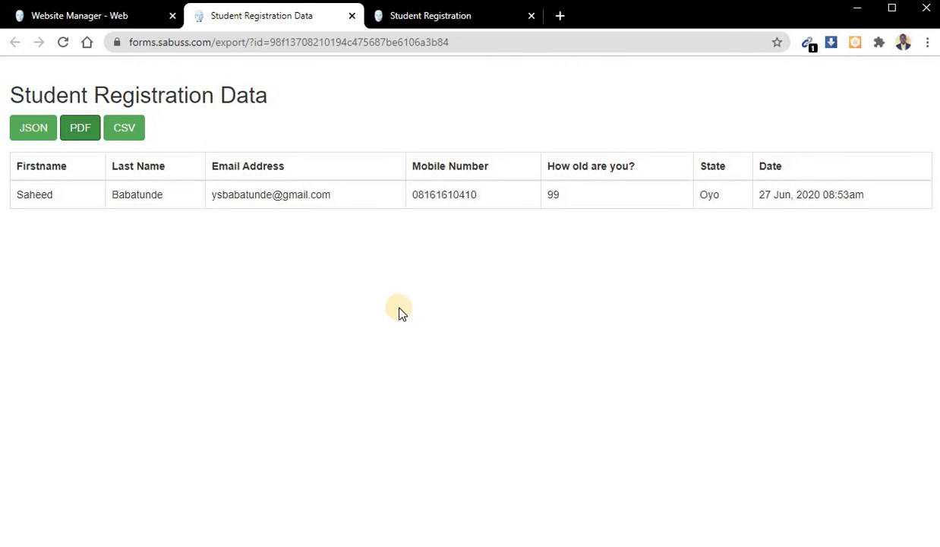
# - Print the registration data page with Save as PDF as the destination, saving it as Student Registration Data.pdf in the Downloads folder
pyautogui.hotkey('ctrl', 'p')
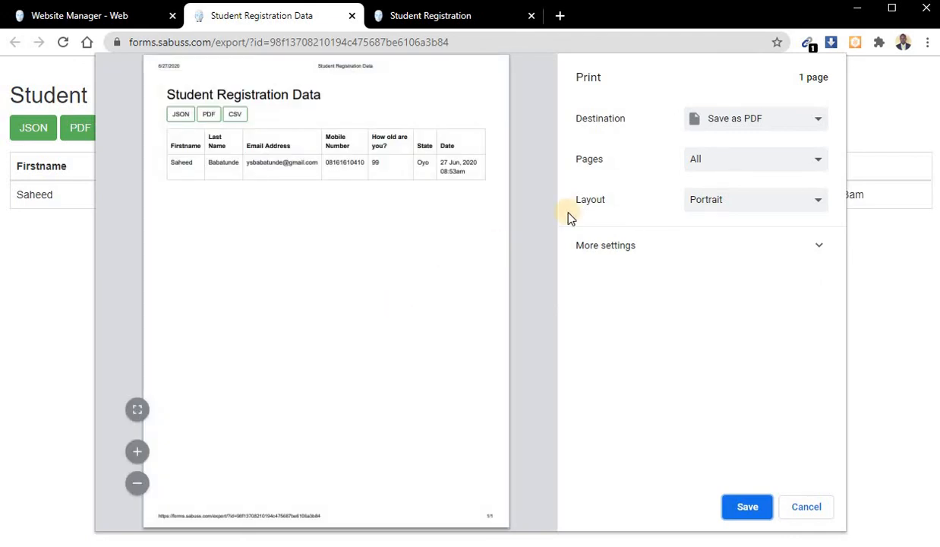
pyautogui.click(756, 123)
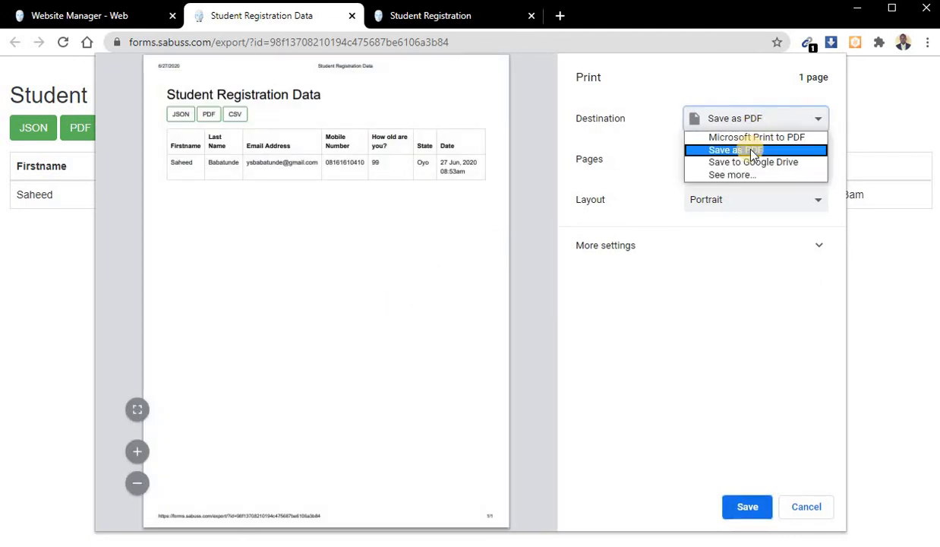
pyautogui.click(748, 151)
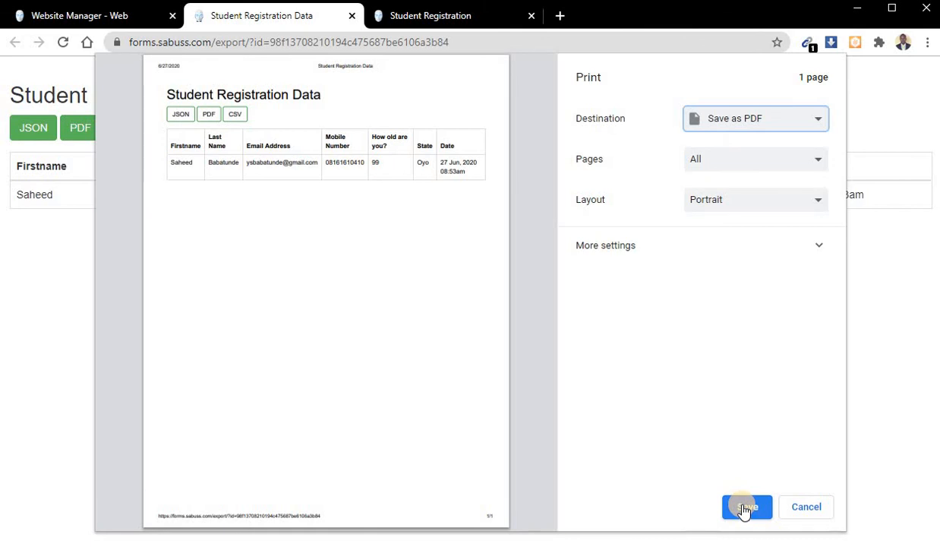
pyautogui.click(746, 507)
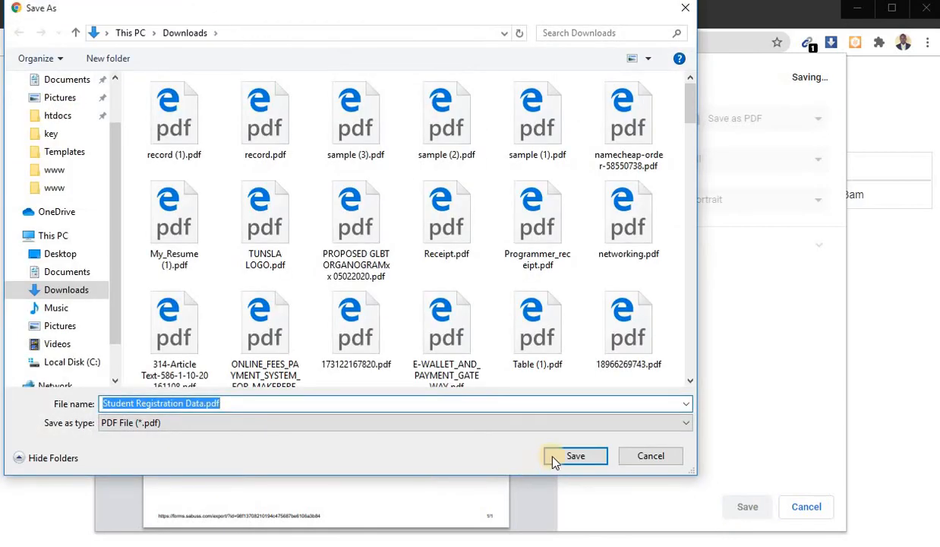
pyautogui.click(571, 458)
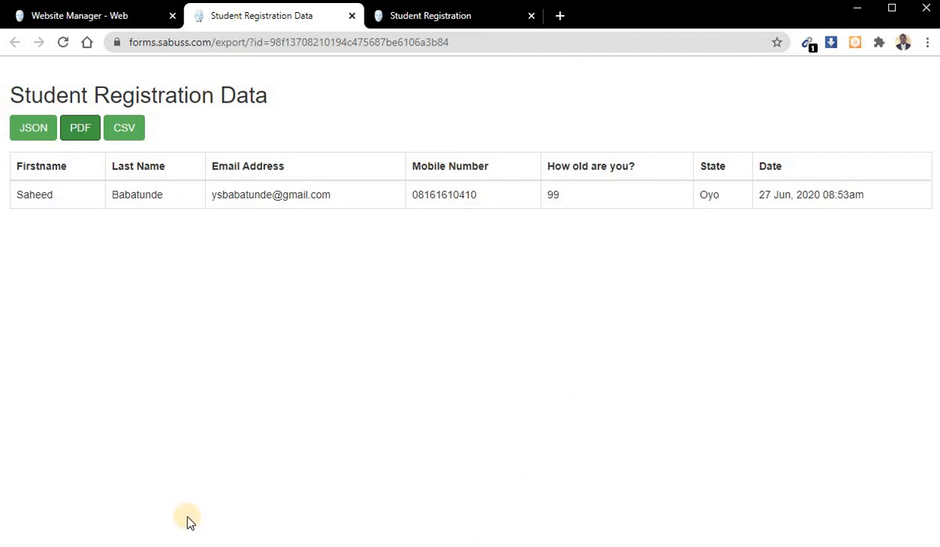
# - Open Student Registration Data.pdf from the Downloads folder in File Explorer and examine its header title by selecting the text
pyautogui.click(110, 542)
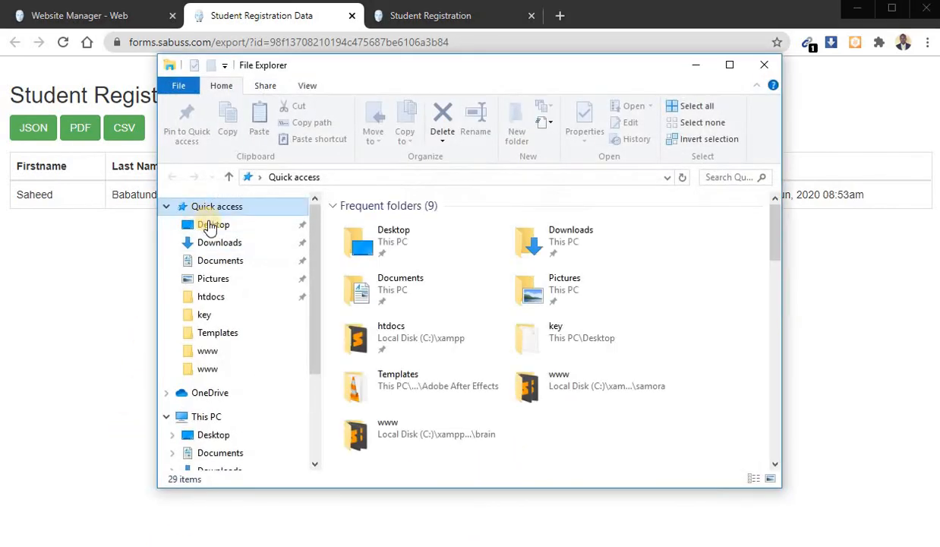
pyautogui.click(222, 242)
pyautogui.doubleClick(375, 239)
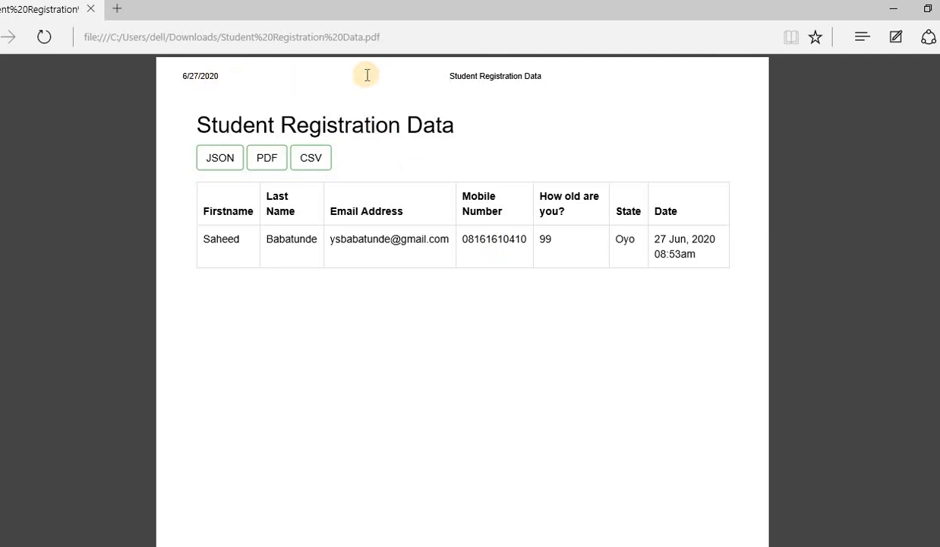
pyautogui.moveTo(457, 77); pyautogui.dragTo(577, 88)
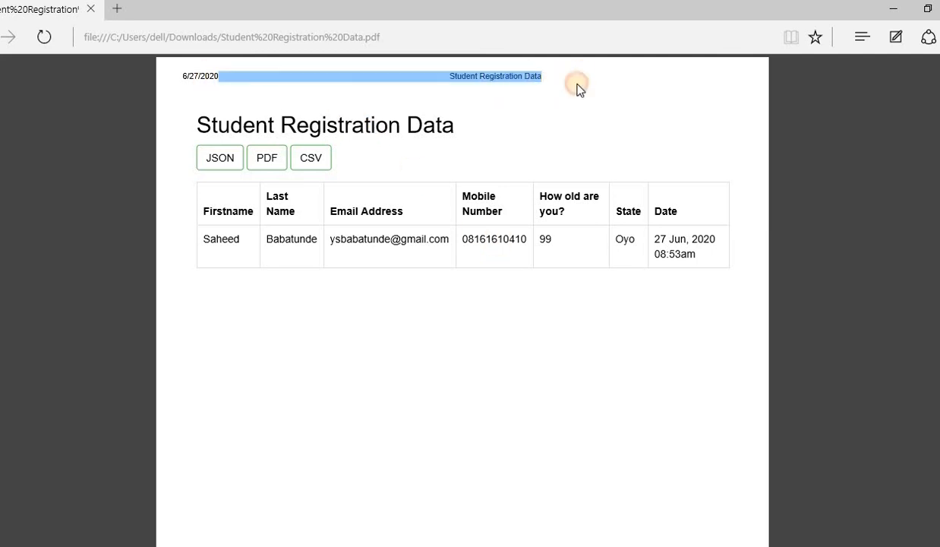
pyautogui.click(423, 339)
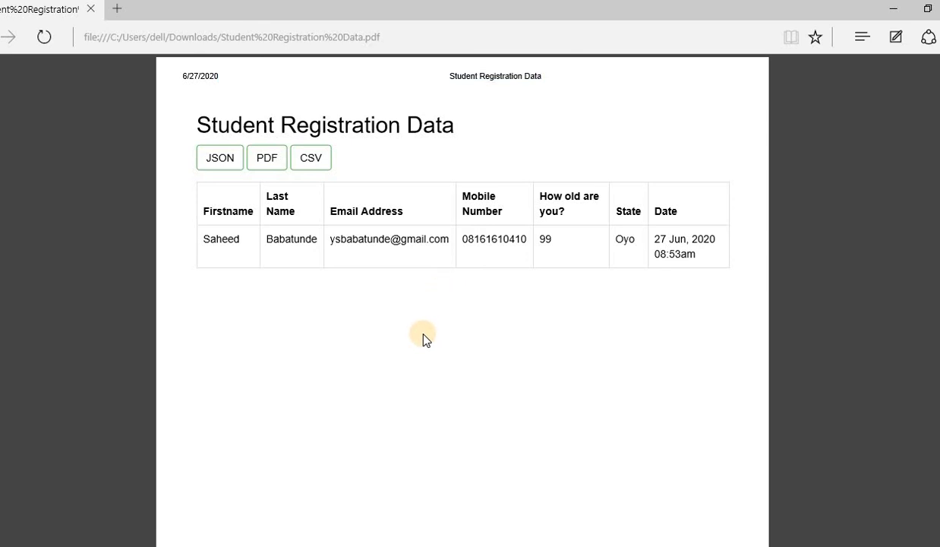
# - Search the opened PDF for the beginning of the registrant's email address, correcting the search text
pyautogui.hotkey('ctrl', 'f')
pyautogui.write('ysaba')
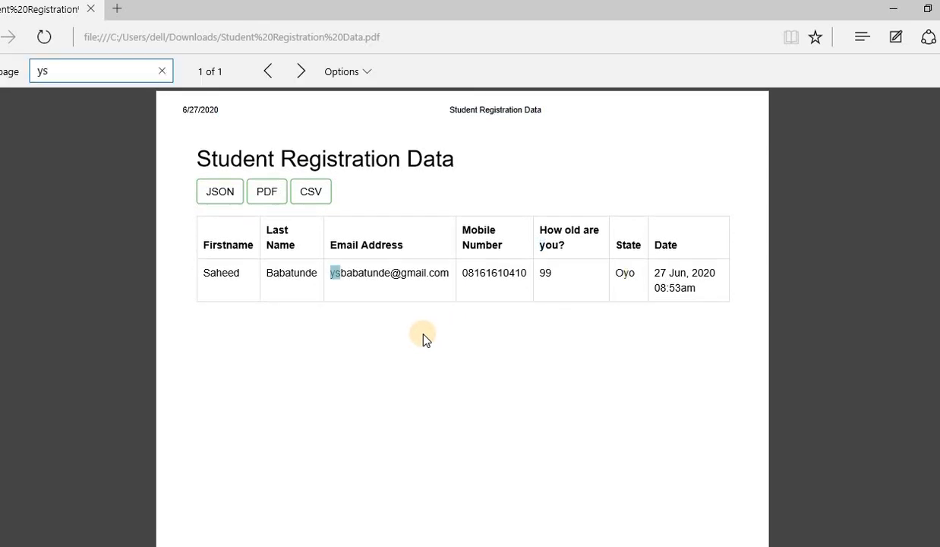
pyautogui.press('BackSpace')
pyautogui.press('BackSpace')
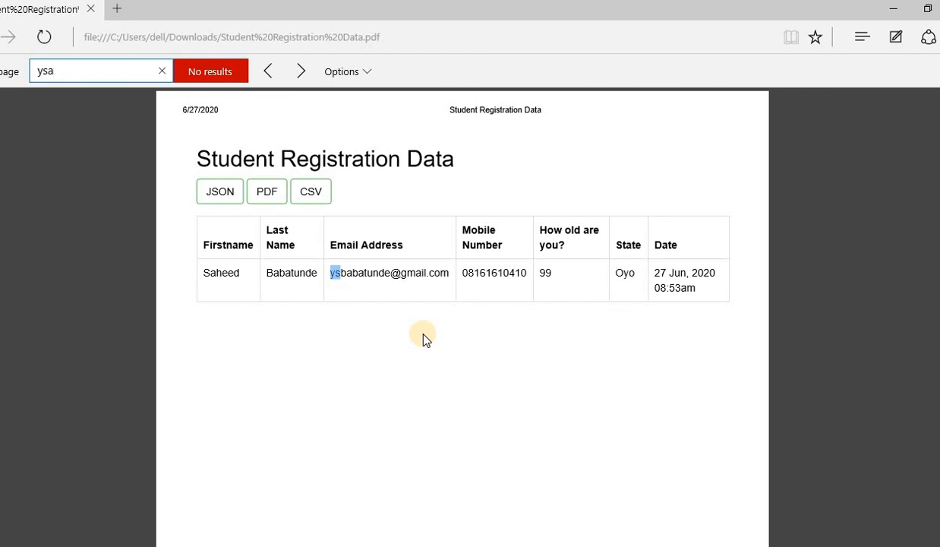
pyautogui.press('BackSpace')
pyautogui.write('baba')
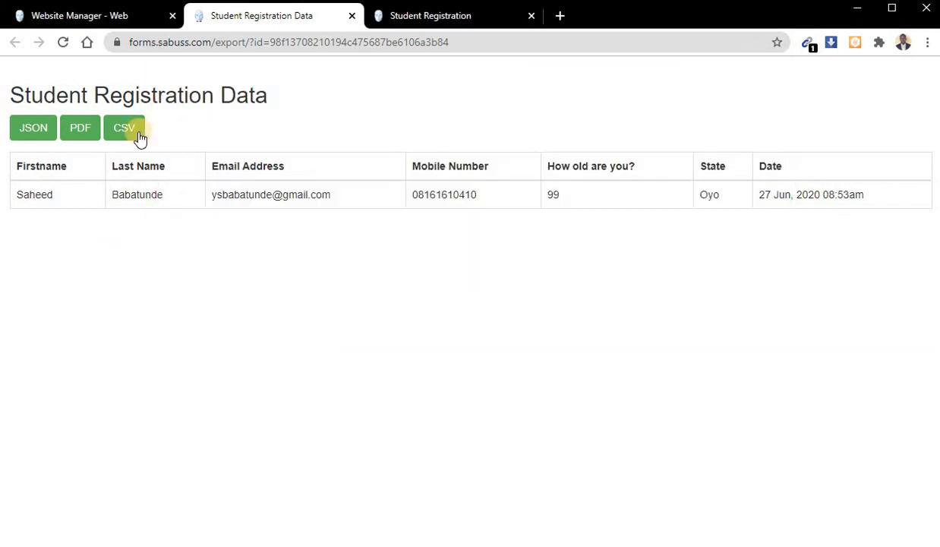
# - Export the registration data as CSV and check the downloaded record.csv in Excel with widened columns B to D, closing it after viewing
pyautogui.click(125, 131)
pyautogui.click(53, 533)
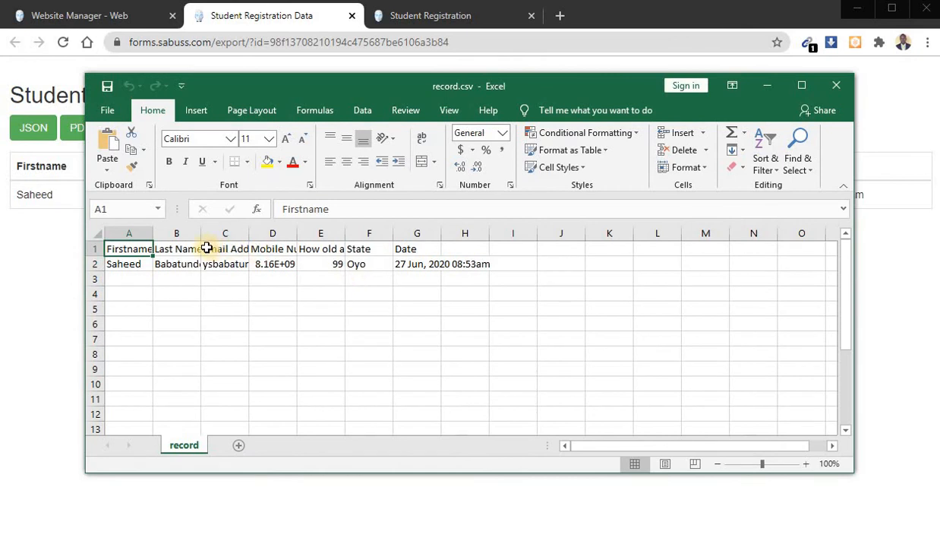
pyautogui.moveTo(200, 233); pyautogui.dragTo(474, 233)
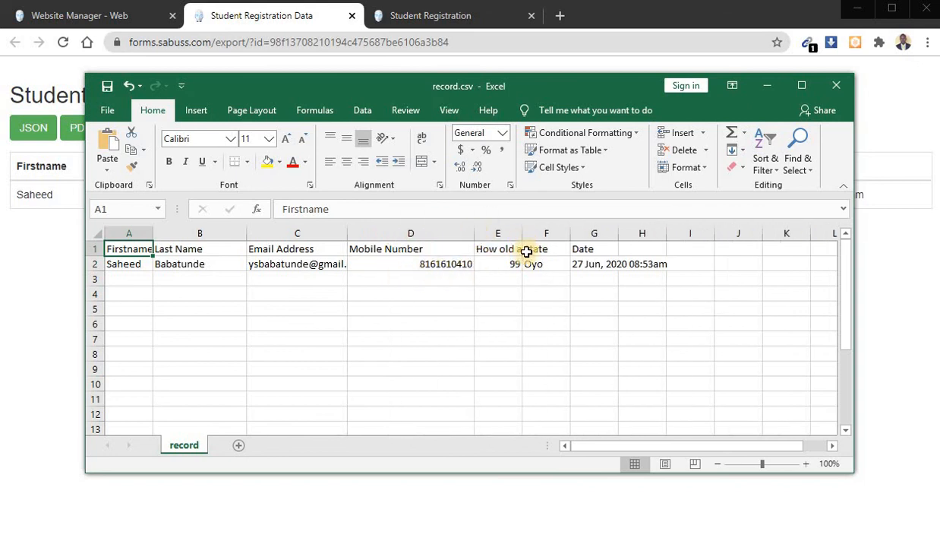
pyautogui.click(836, 85)
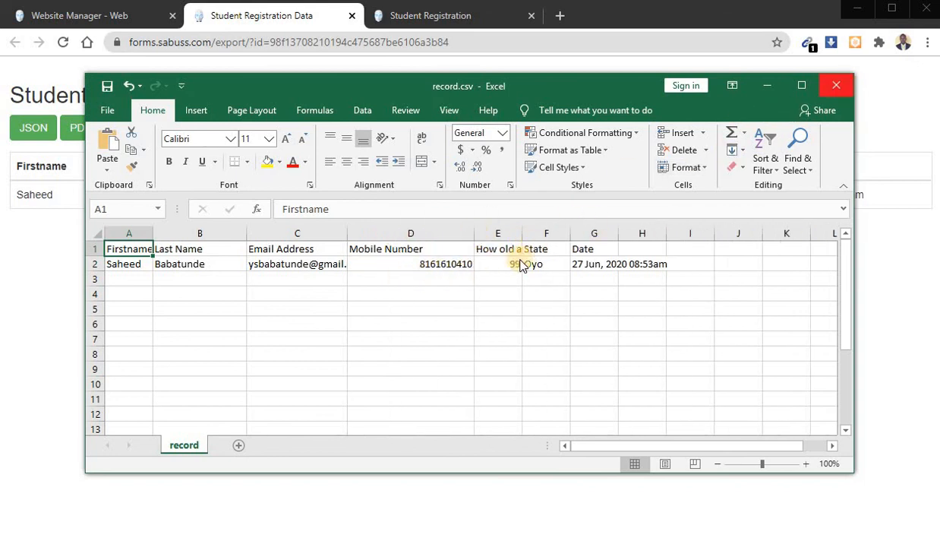
pyautogui.click(459, 297)
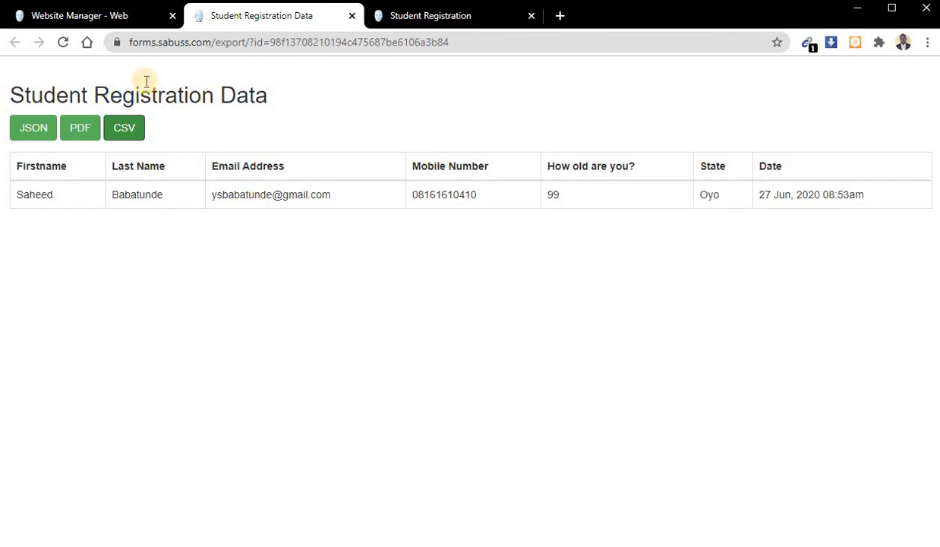
# - Check the Student Registration form's entry in the website manager and restart the public form for another submission
pyautogui.click(93, 15)
pyautogui.click(475, 304)
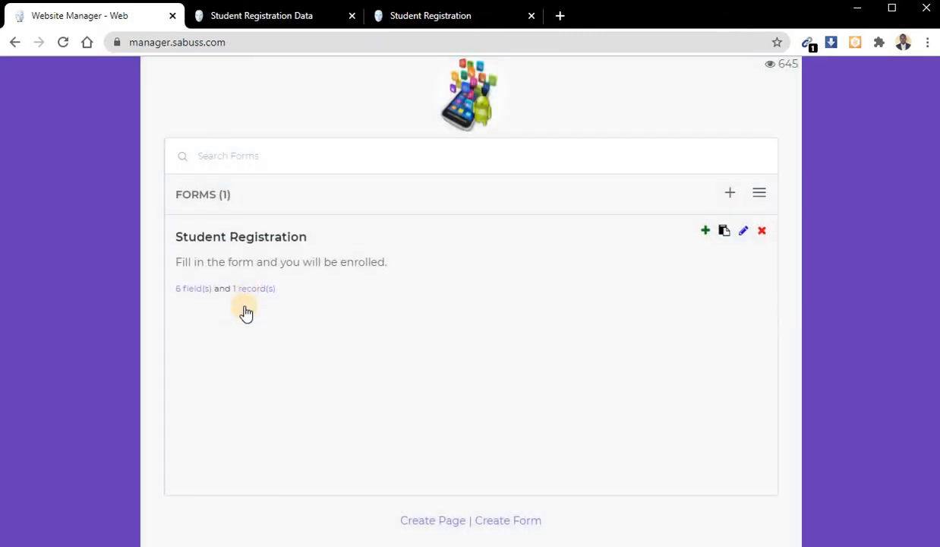
pyautogui.click(422, 15)
pyautogui.click(489, 282)
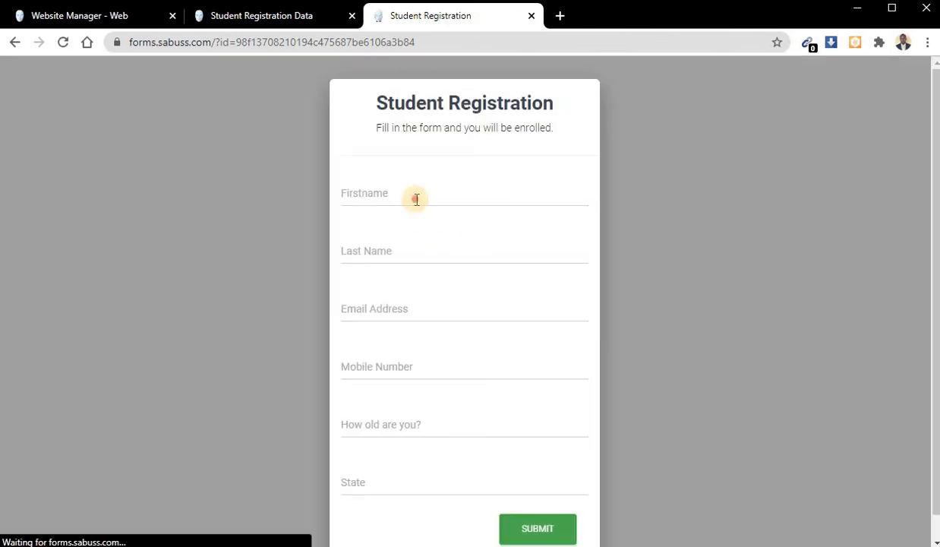
# - Fill in the Firstname and Last Name from the saved suggestions and clear the autofilled State
pyautogui.click(415, 196)
pyautogui.click(415, 231)
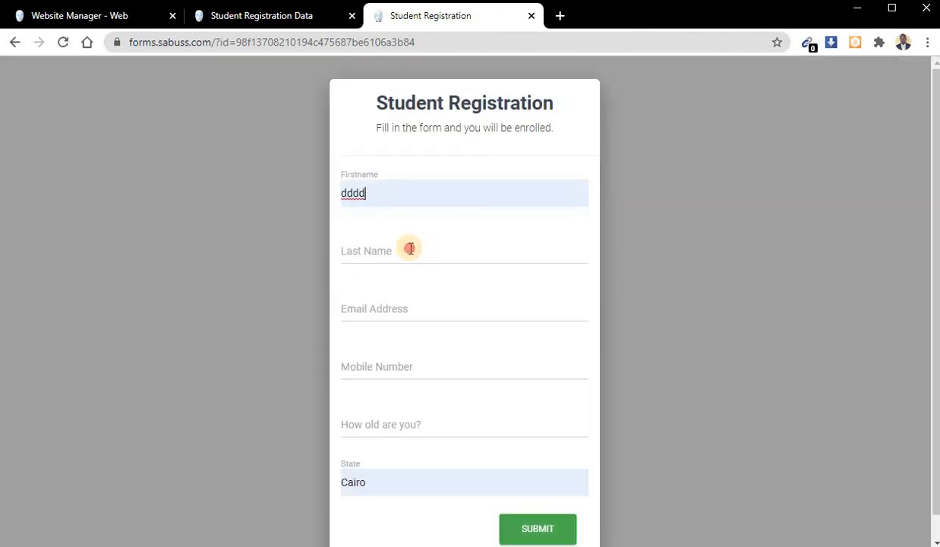
pyautogui.click(409, 247)
pyautogui.click(391, 283)
pyautogui.doubleClick(353, 483)
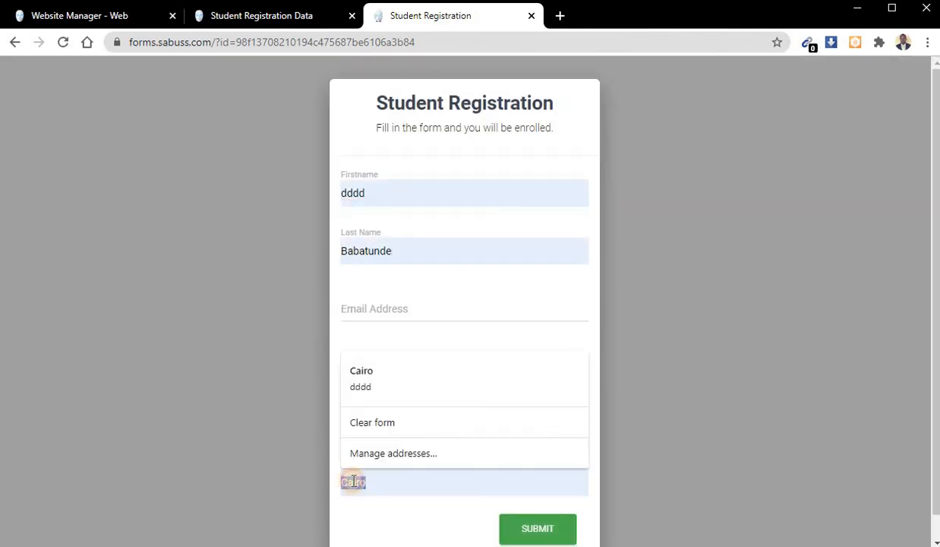
pyautogui.press('BackSpace')
# - Enter an email address and a mobile number in the registration form and set the age to 987
pyautogui.click(430, 295)
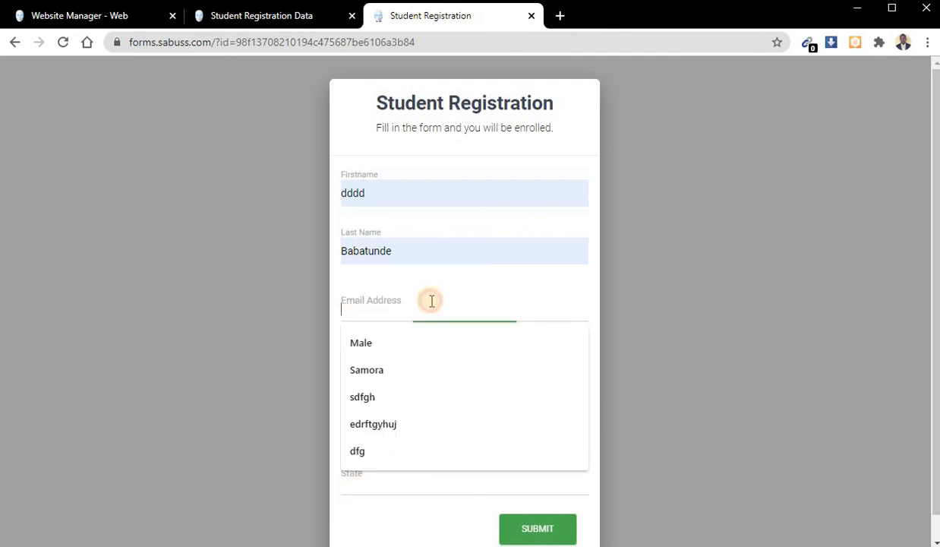
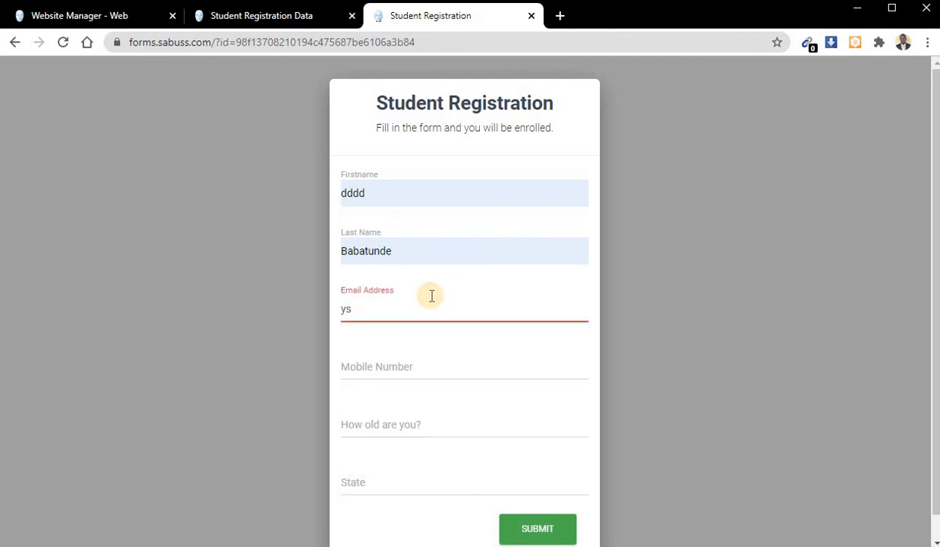
pyautogui.press('Tab')
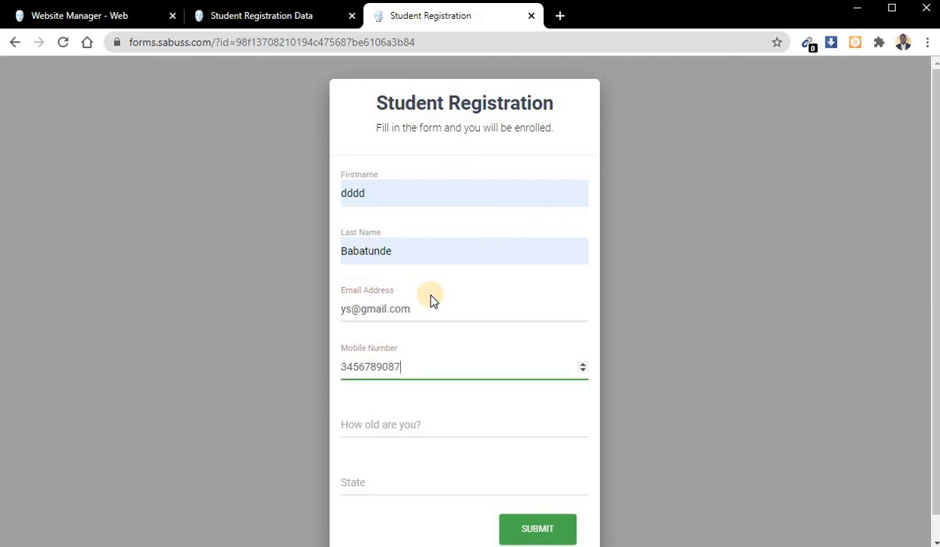
pyautogui.press('Tab')
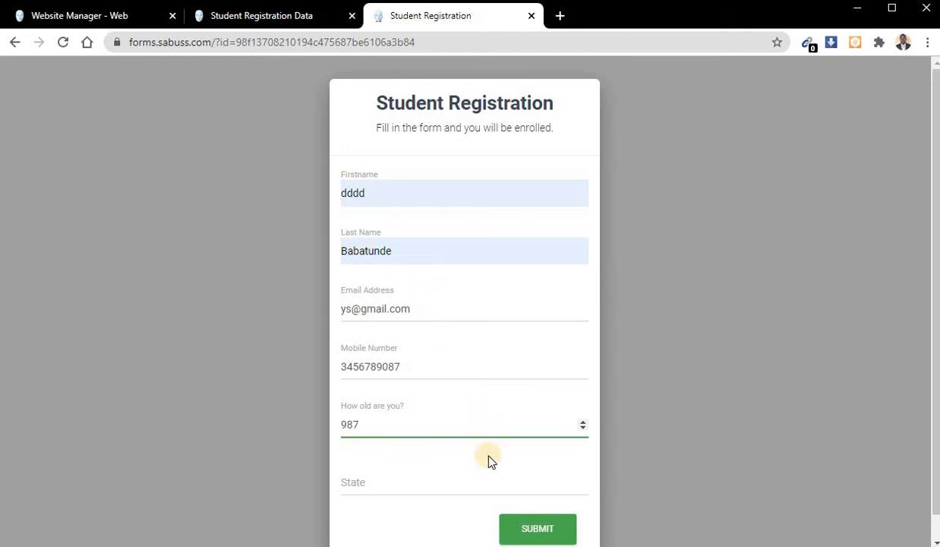
# - Replace the Last Name and Firstname entries in the registration form with the new registrant's names
pyautogui.doubleClick(380, 252)
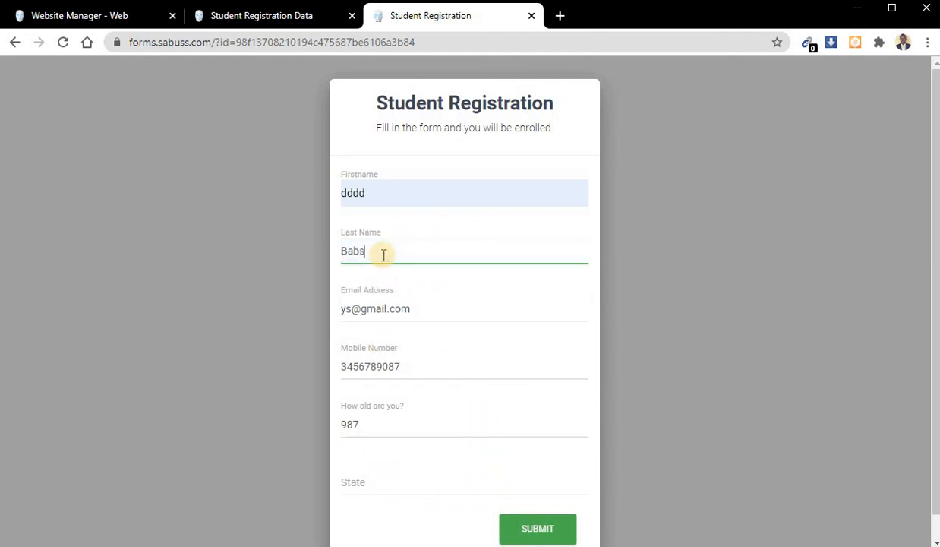
pyautogui.doubleClick(389, 193)
pyautogui.press('BackSpace')
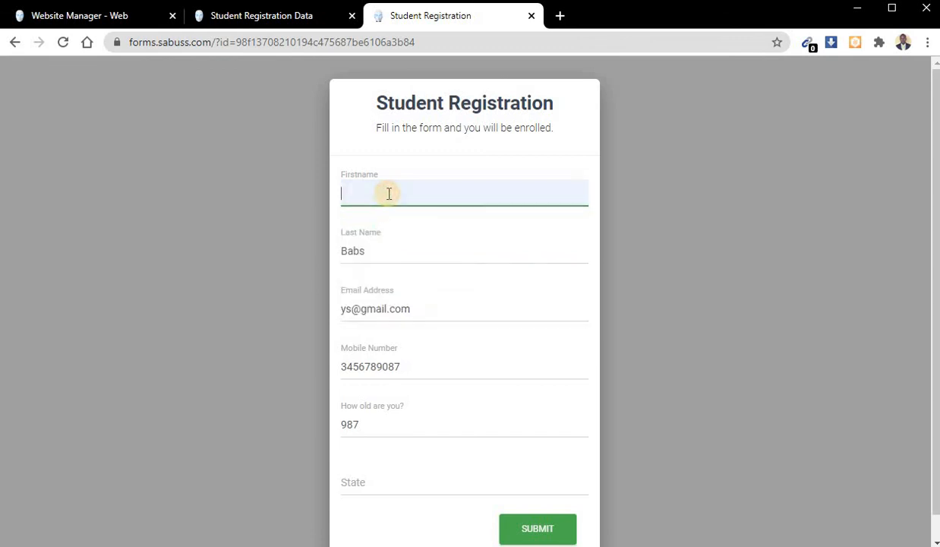
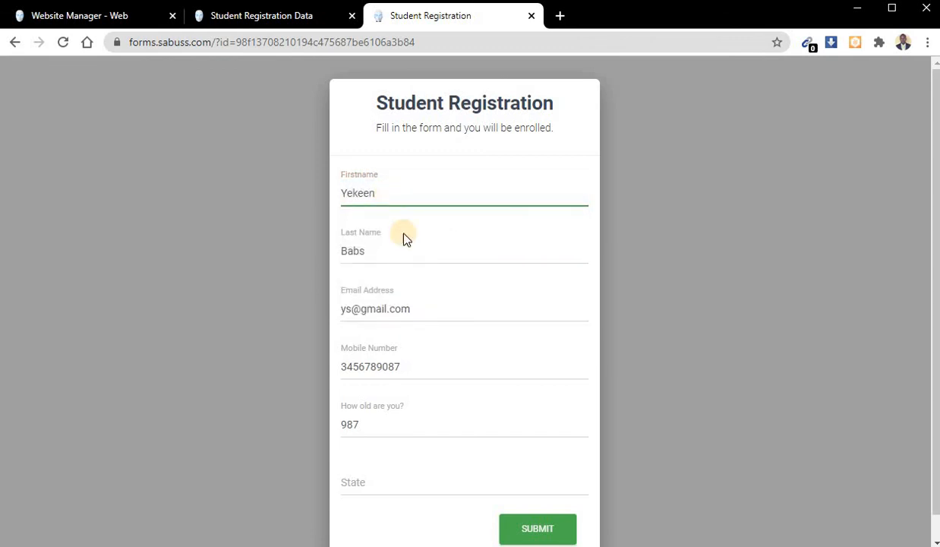
# - Fill in the State and submit the second registration, returning to the Student Registration Data page
pyautogui.click(377, 484)
pyautogui.click(532, 529)
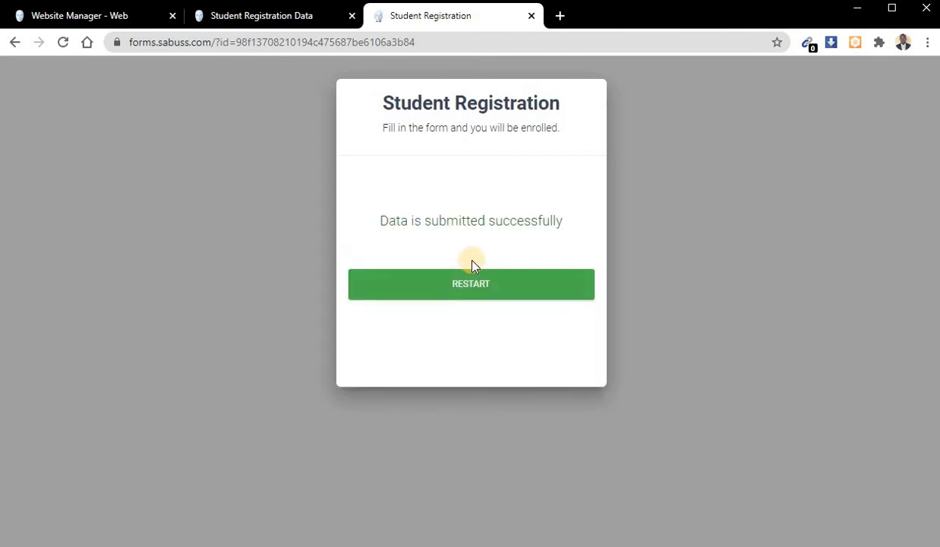
pyautogui.click(243, 16)
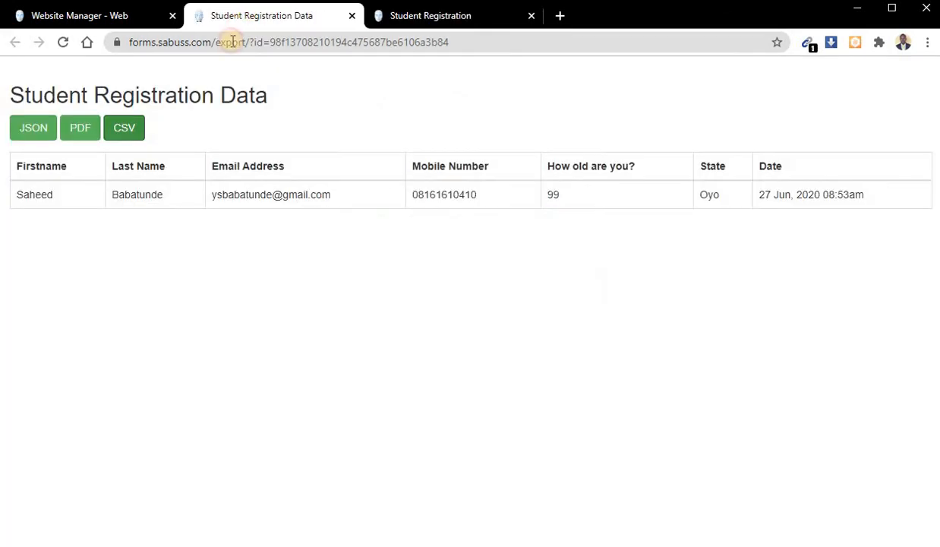
# - Refresh the Student Registration Data page and review both submitted registration rows, including the newest entry's State value
pyautogui.click(63, 43)
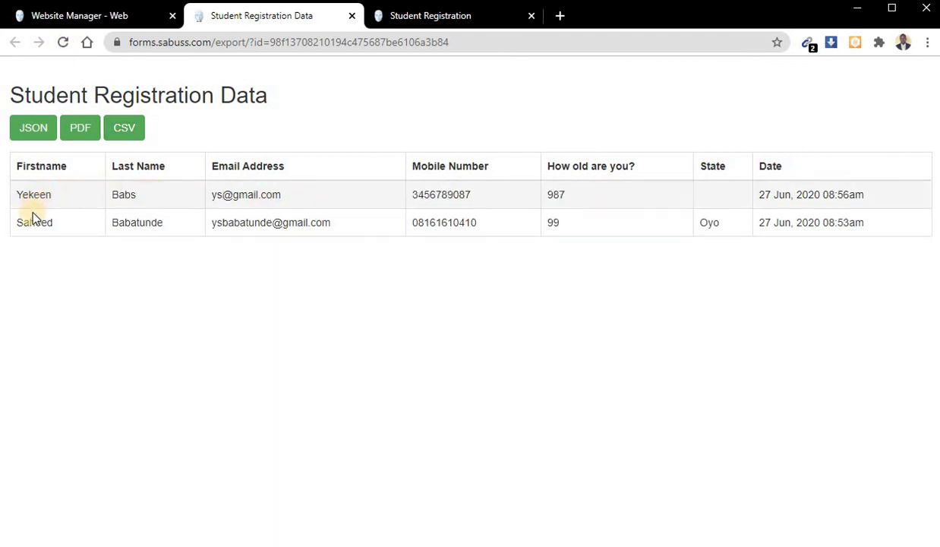
pyautogui.moveTo(17, 223); pyautogui.dragTo(863, 223)
pyautogui.click(296, 210)
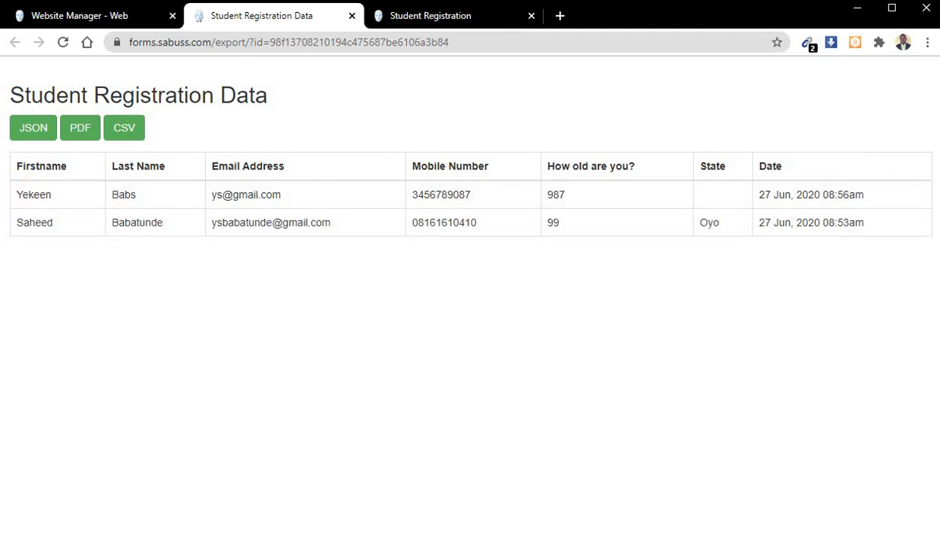
pyautogui.moveTo(16, 195); pyautogui.dragTo(874, 199)
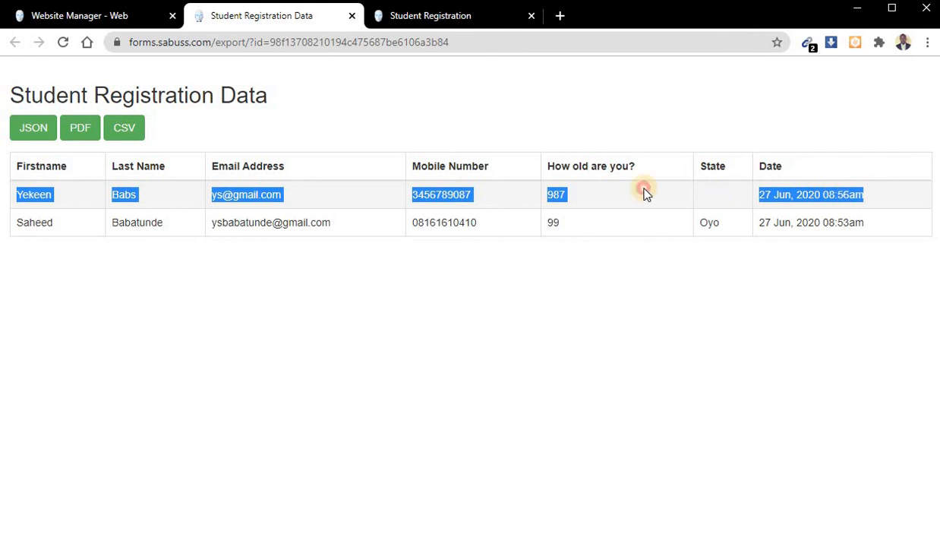
pyautogui.click(669, 197)
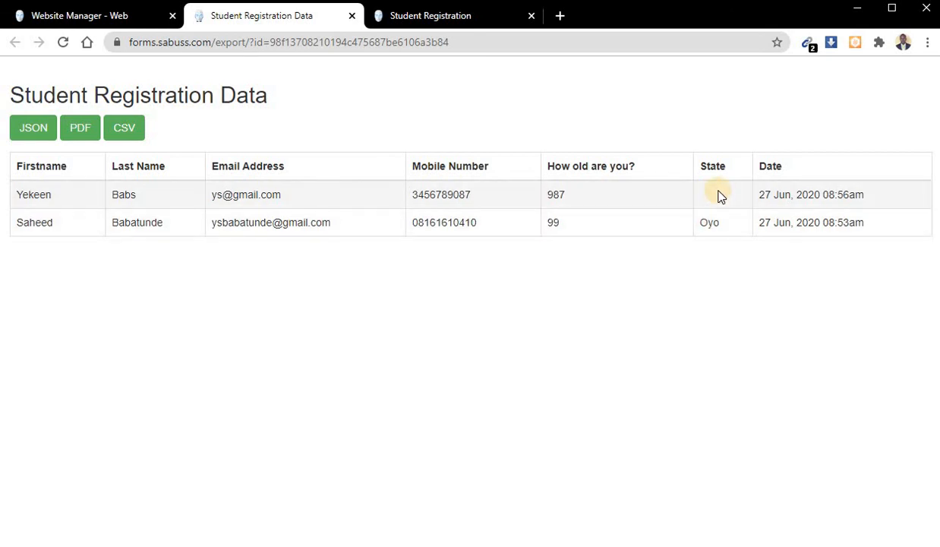
# - Return to the Website Manager's forms list and view the blank Add Form dialog and the list of site sections, closing both
pyautogui.click(119, 13)
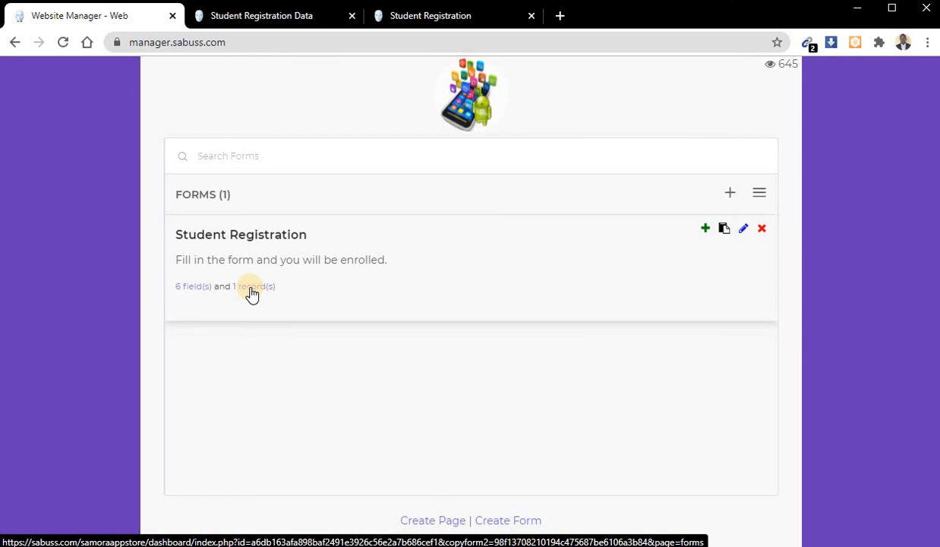
pyautogui.click(732, 194)
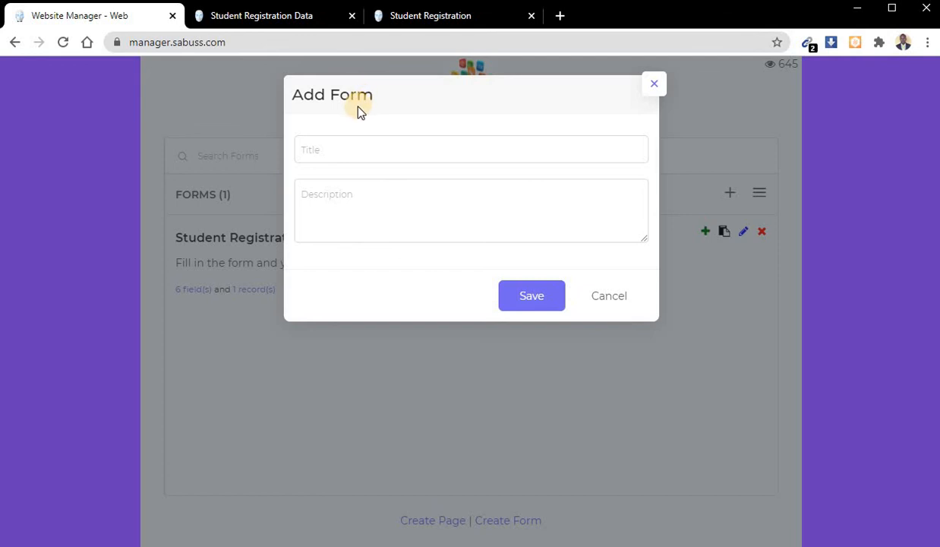
pyautogui.click(253, 241)
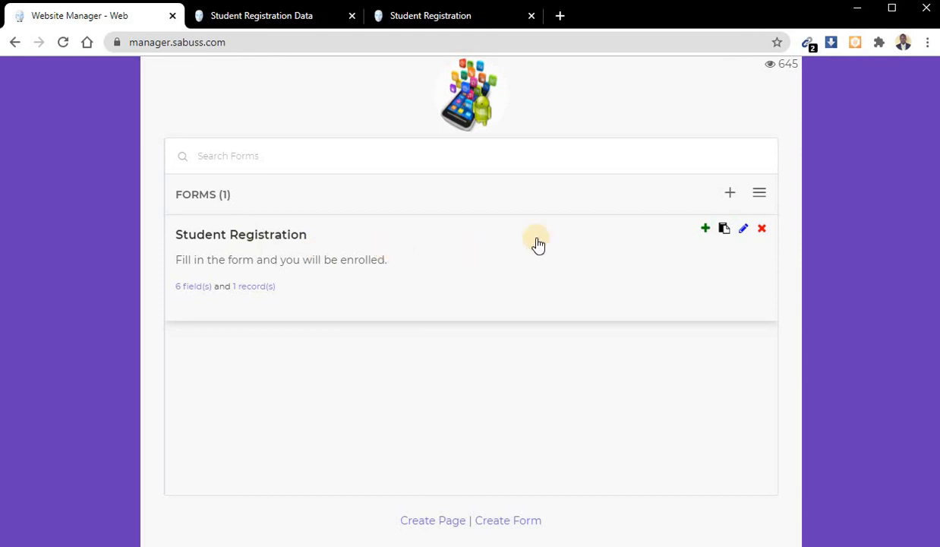
pyautogui.click(762, 197)
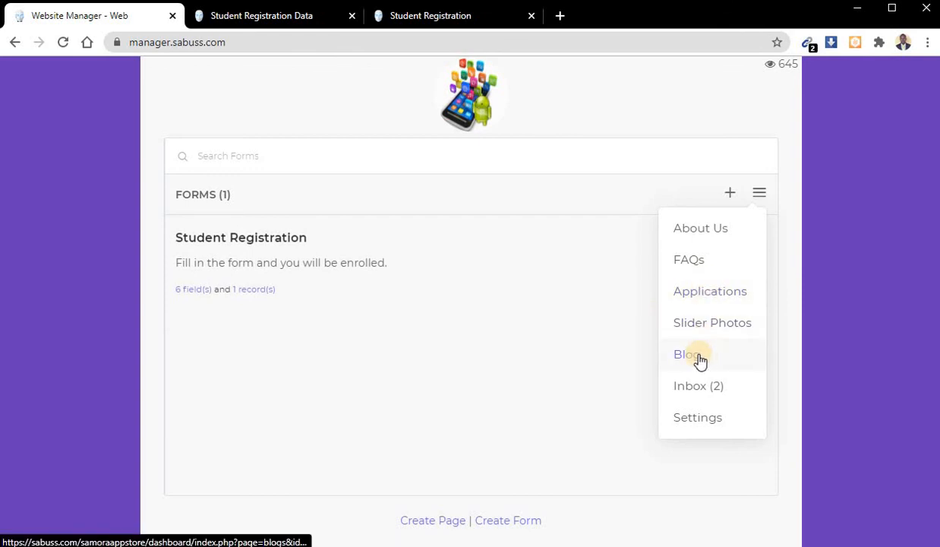
pyautogui.click(594, 347)
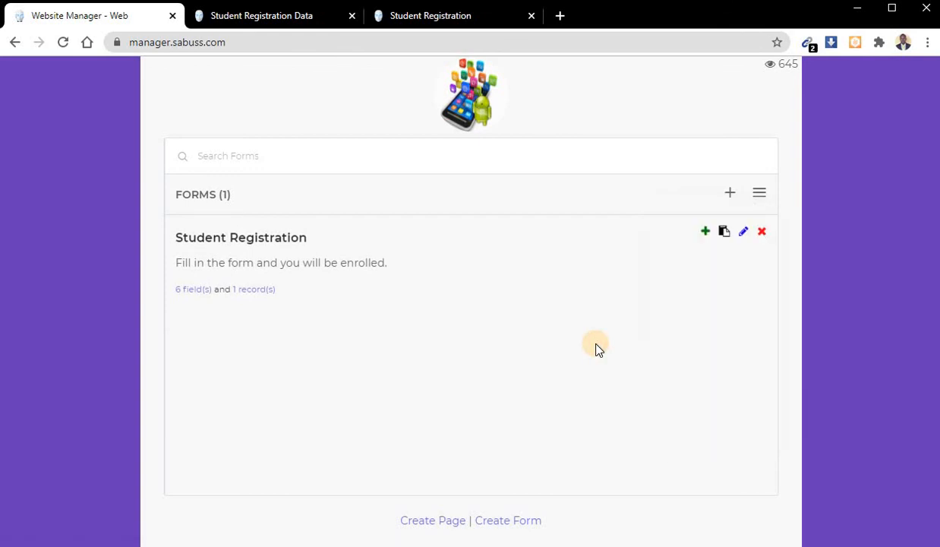